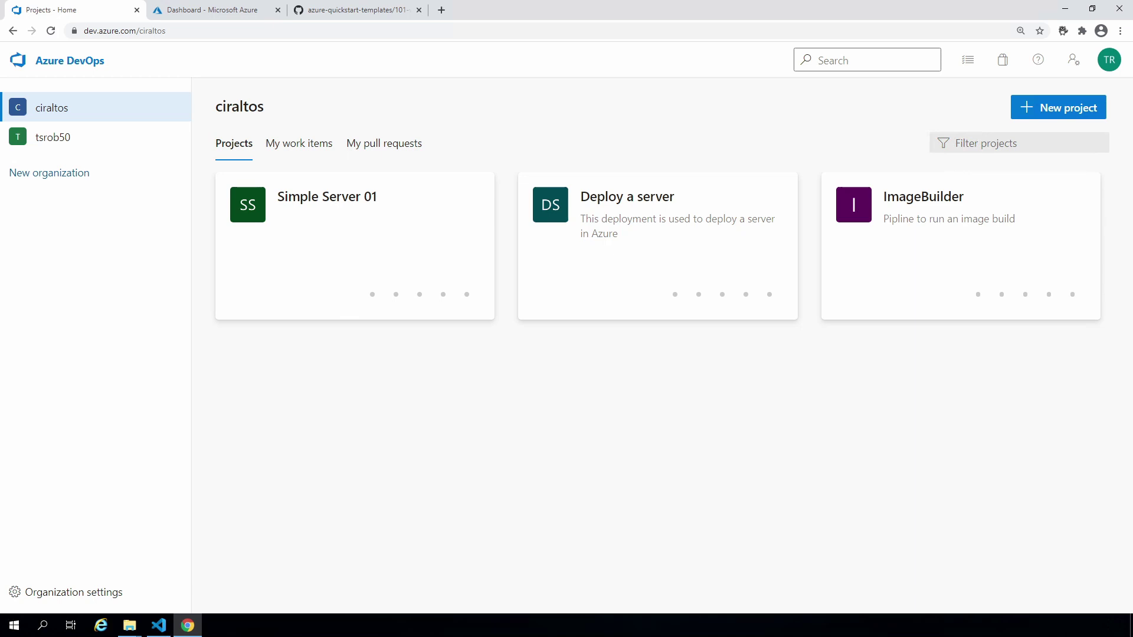
Create a private project called 'Simple Server' in the ciraltos organization.
{"action": "left_click", "coordinate": [1086, 99]}
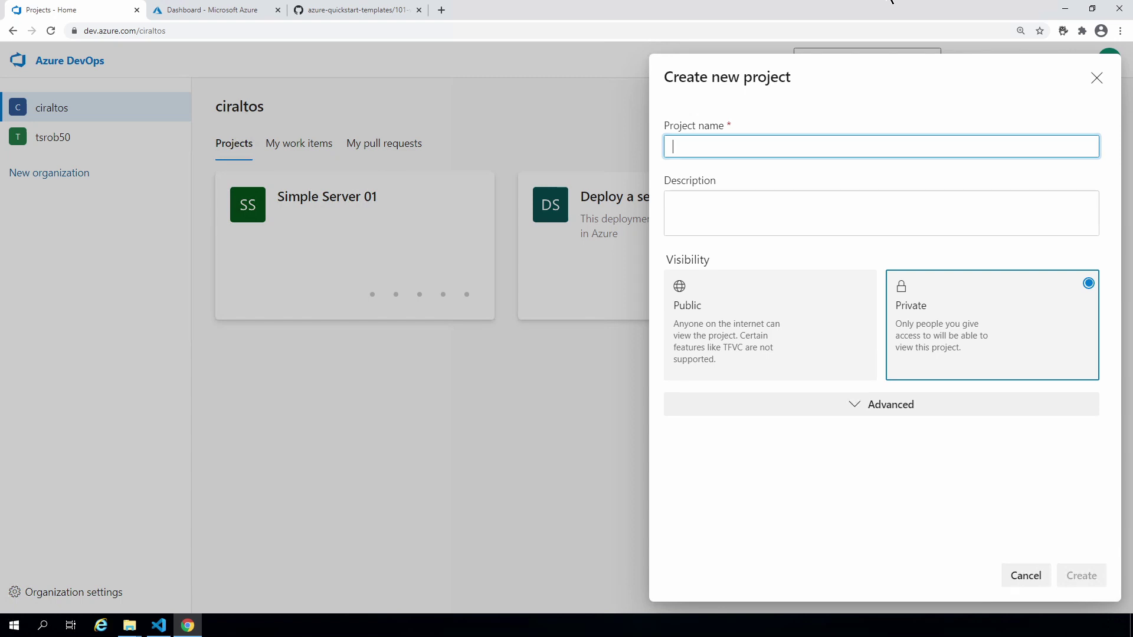
{"action": "type", "text": "Simple Server"}
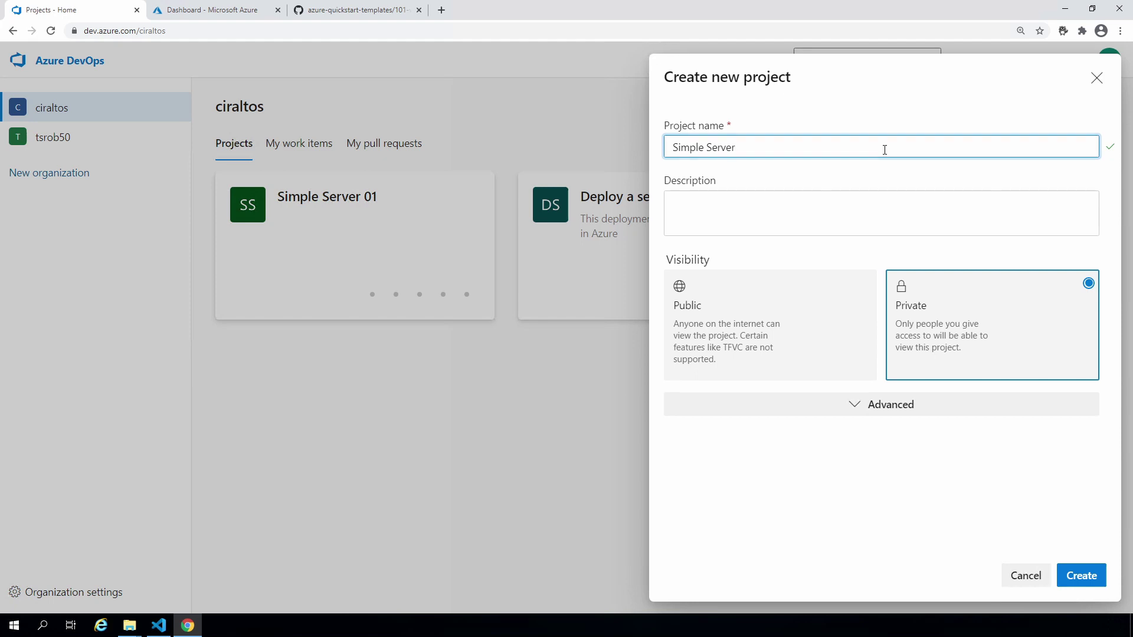
{"action": "left_click", "coordinate": [1097, 584]}
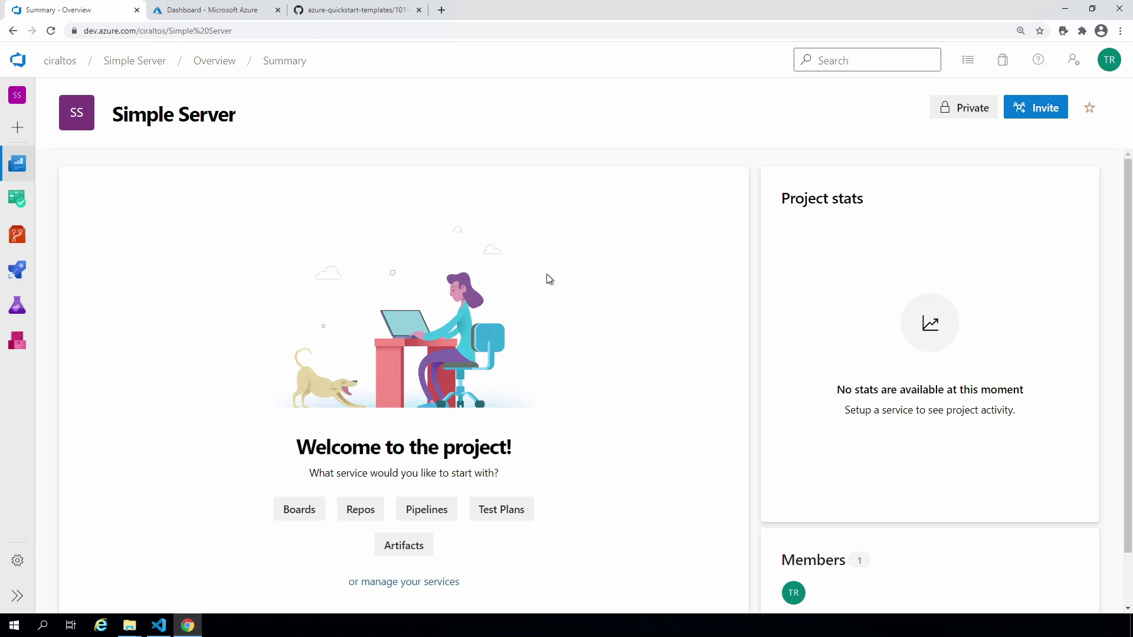
Initialize the Simple Server repository's main branch with a README.
{"action": "left_click", "coordinate": [19, 599]}
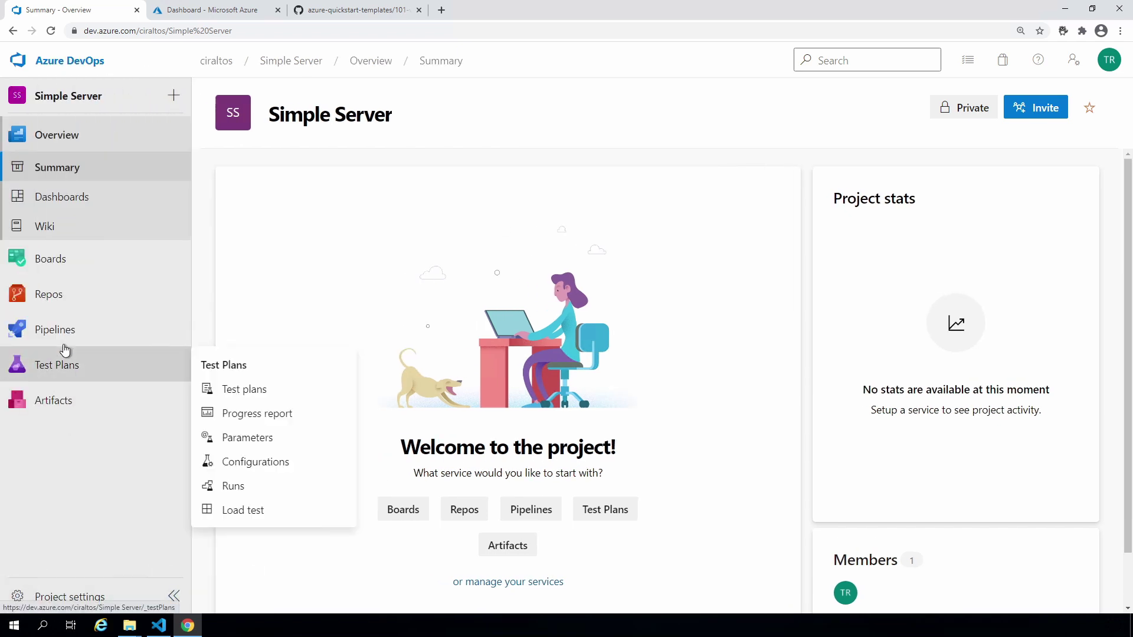
{"action": "left_click", "coordinate": [76, 305]}
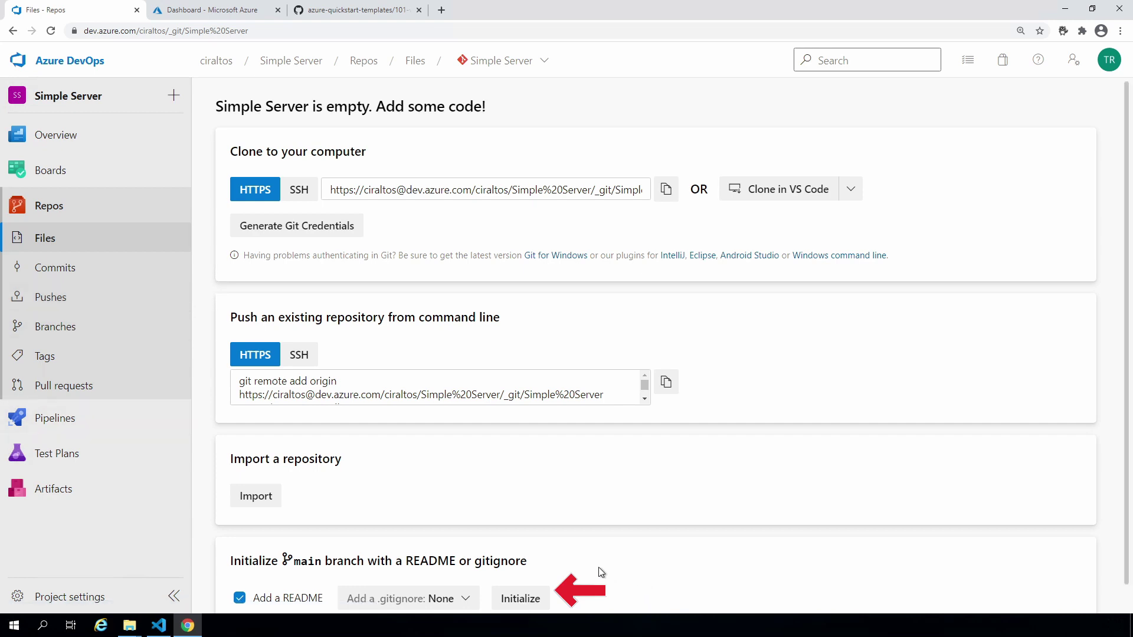
{"action": "scroll", "coordinate": [600, 572], "scroll_direction": "down", "scroll_amount": 1}
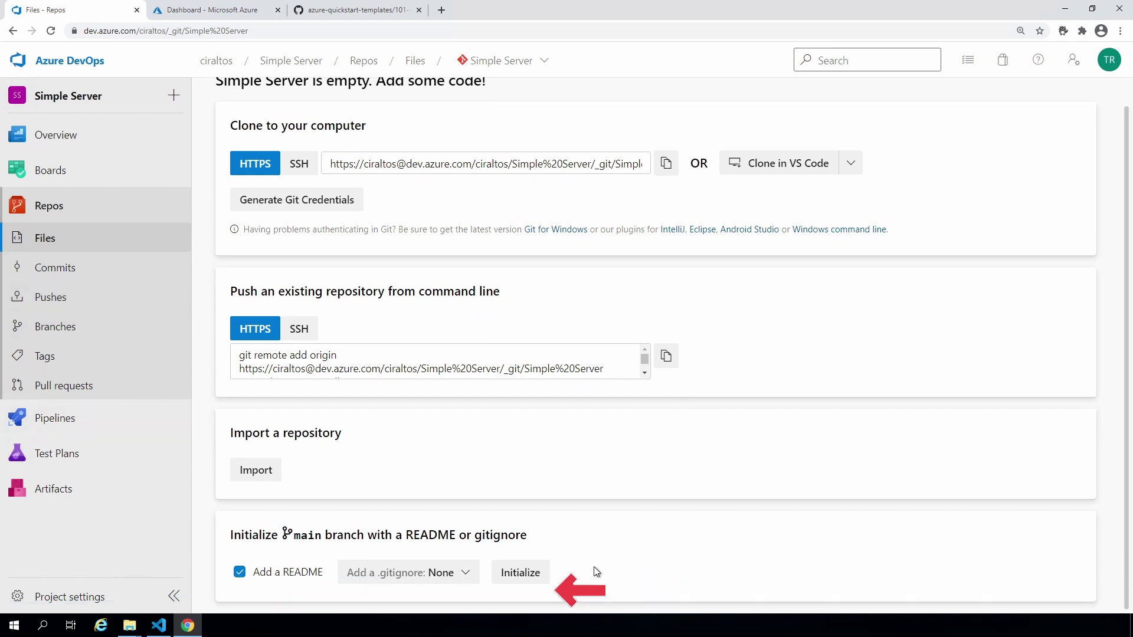
{"action": "left_click", "coordinate": [521, 573]}
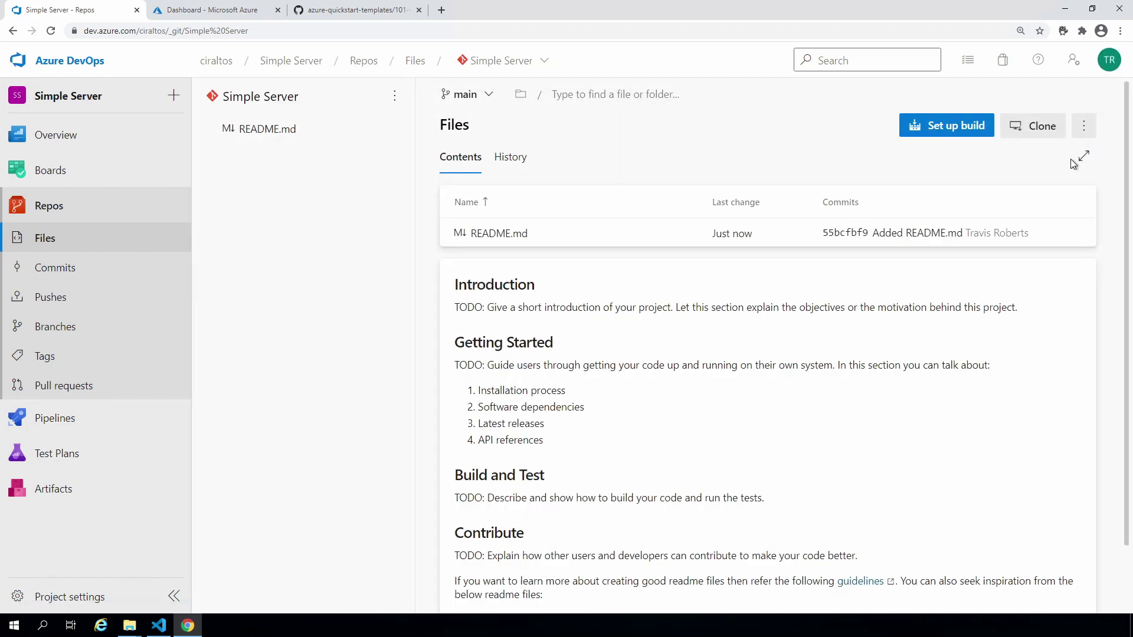
Look over the repository's Clone options and IDE list, then close the panel.
{"action": "left_click", "coordinate": [1059, 131]}
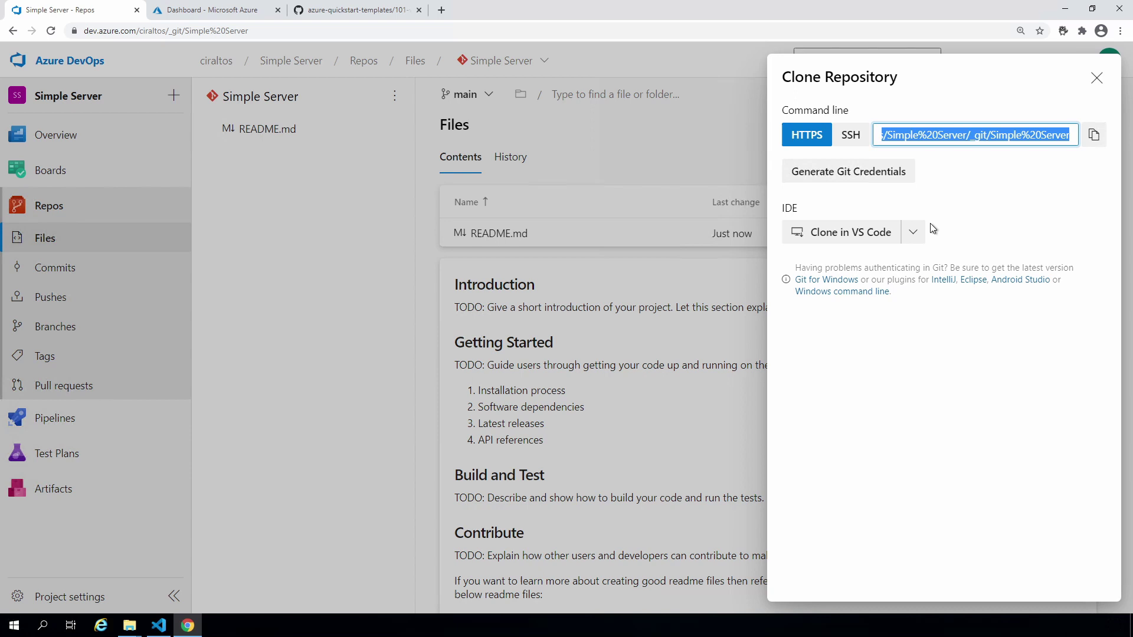
{"action": "left_click", "coordinate": [914, 232]}
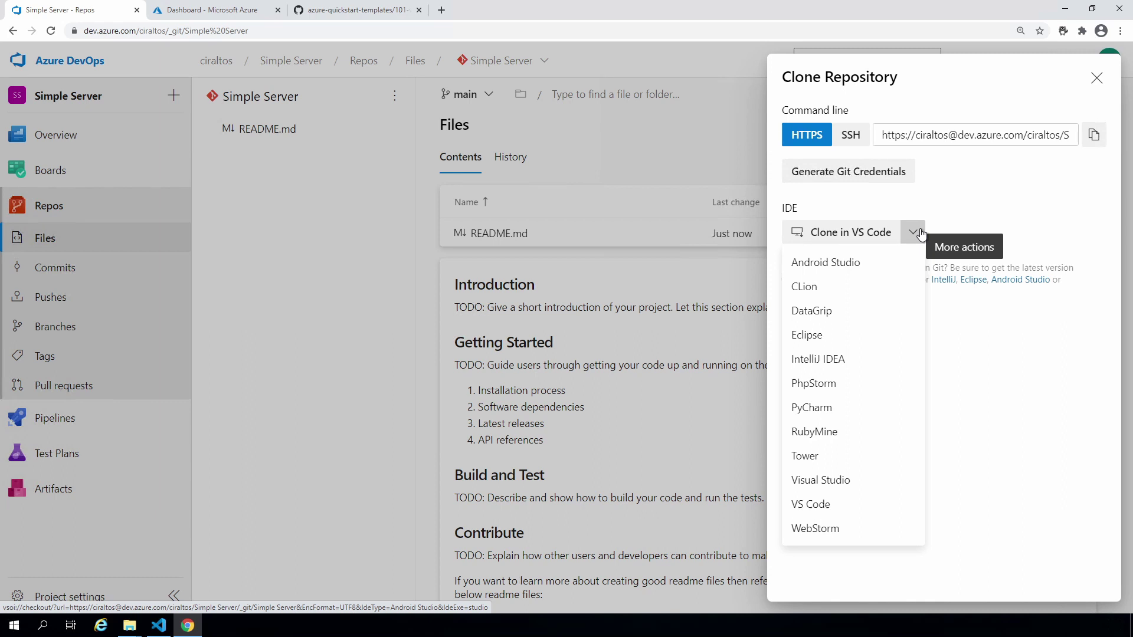
{"action": "left_click", "coordinate": [1095, 79]}
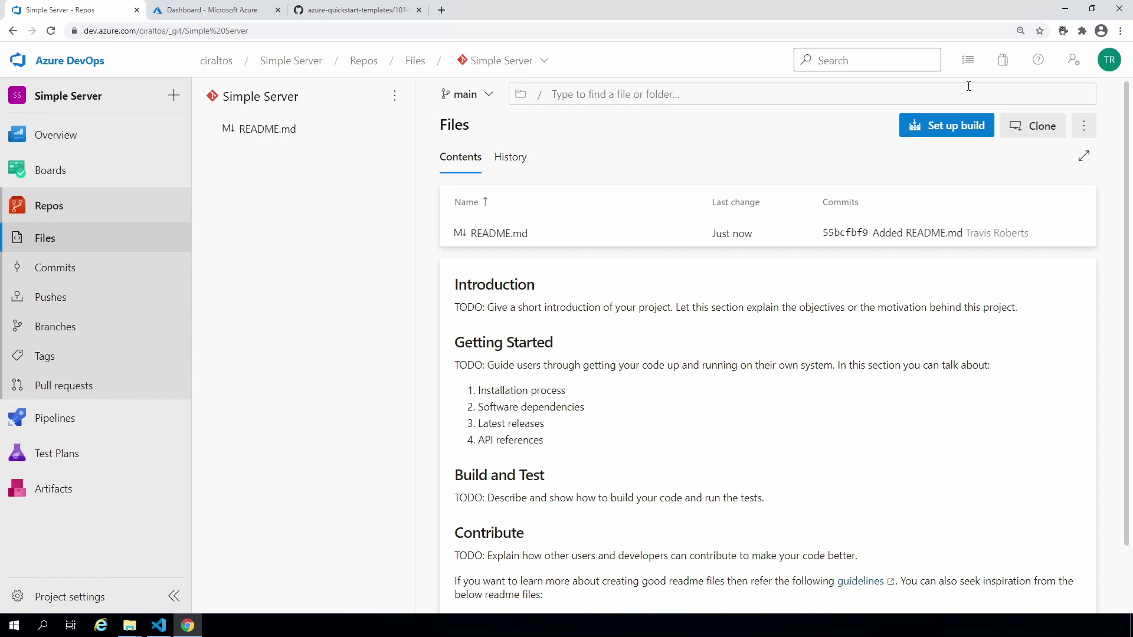
Select all of the raw azuredeploy.json from the 101-vm-simple-windows quickstart on GitHub.
{"action": "key", "text": "ctrl+3"}
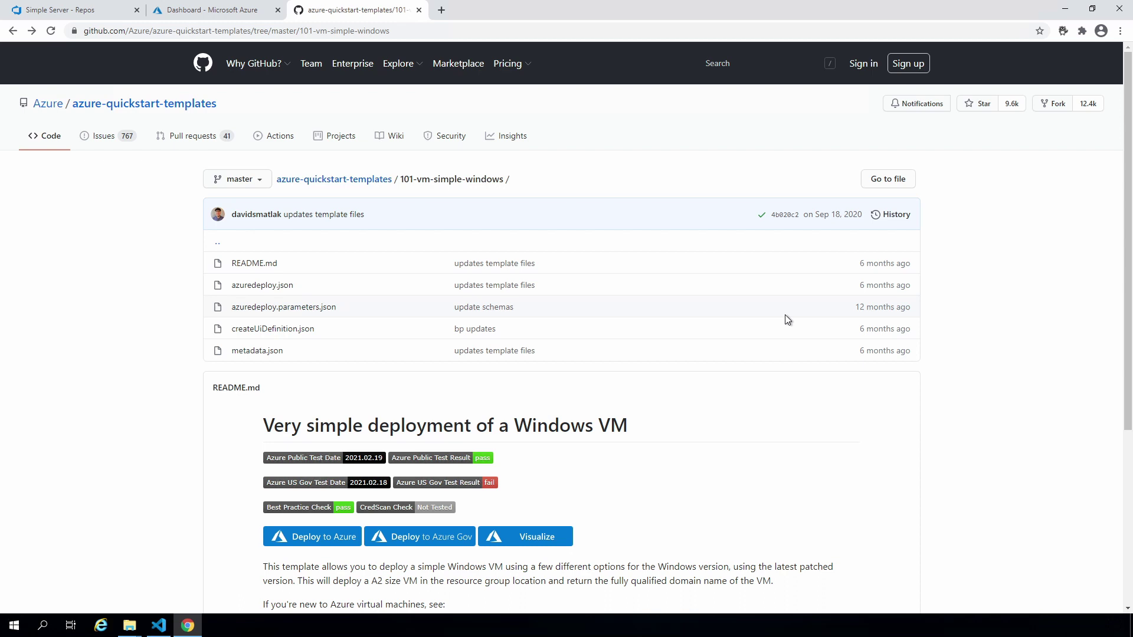
{"action": "left_click", "coordinate": [261, 285]}
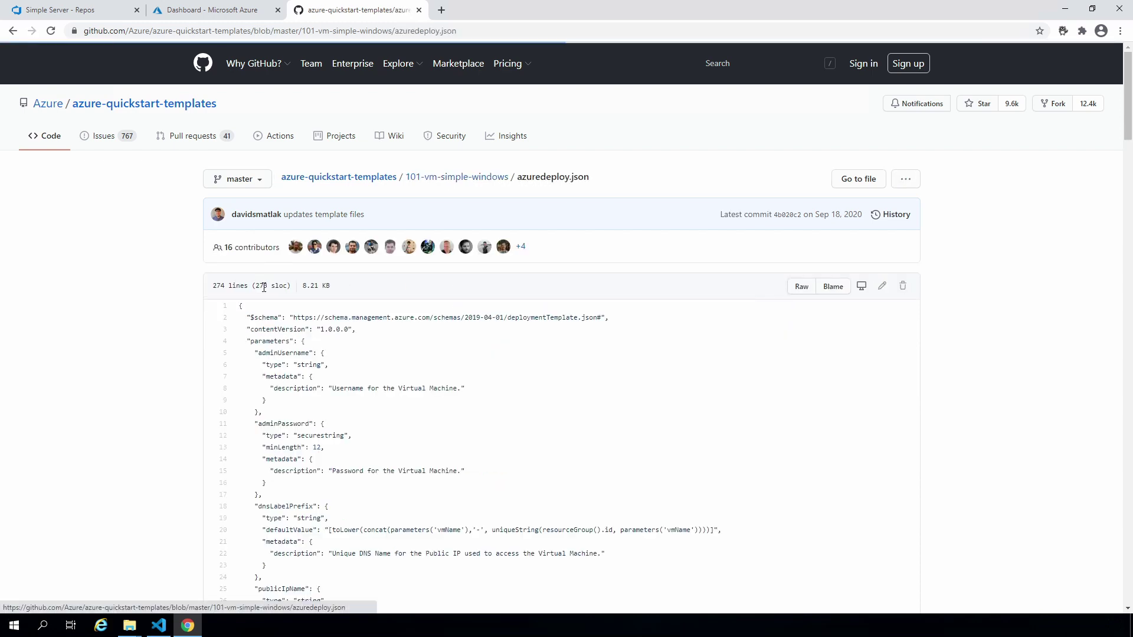
{"action": "left_click", "coordinate": [802, 287]}
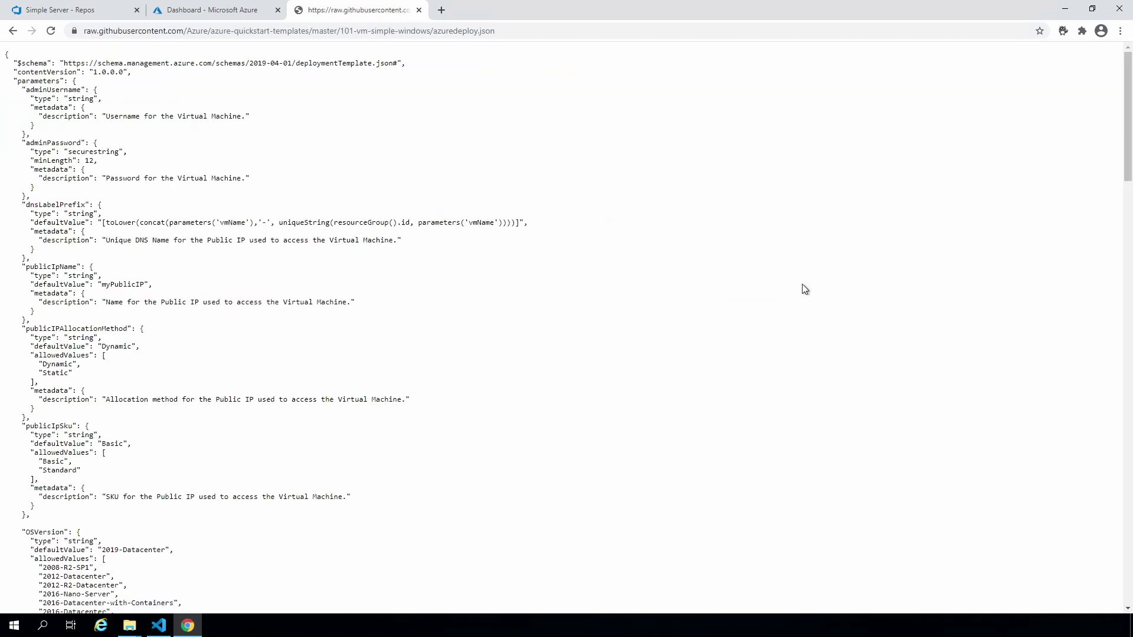
{"action": "key", "text": "ctrl+a"}
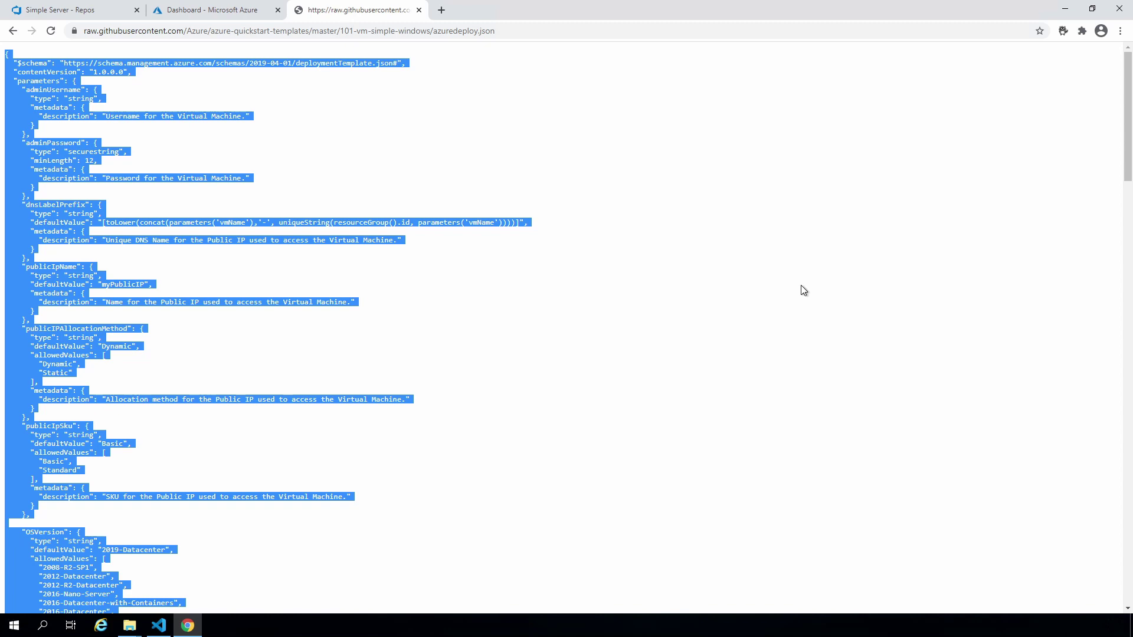
{"action": "left_click", "coordinate": [75, 10]}
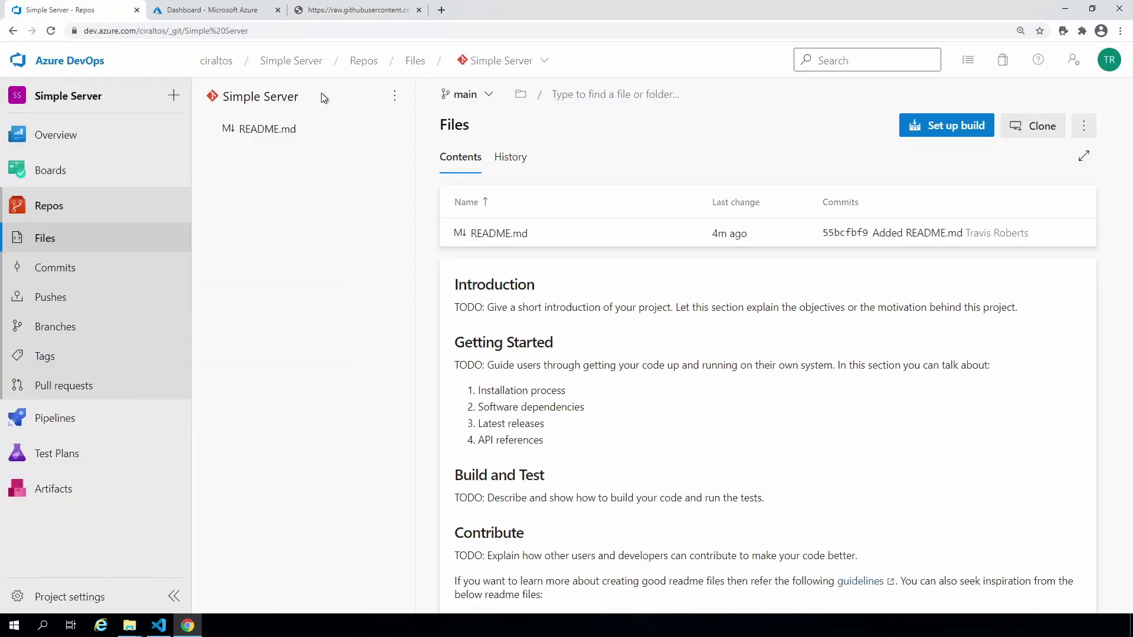
Create azuredeploy.json in the repo and paste the 274-line ARM template into it.
{"action": "left_click", "coordinate": [395, 98]}
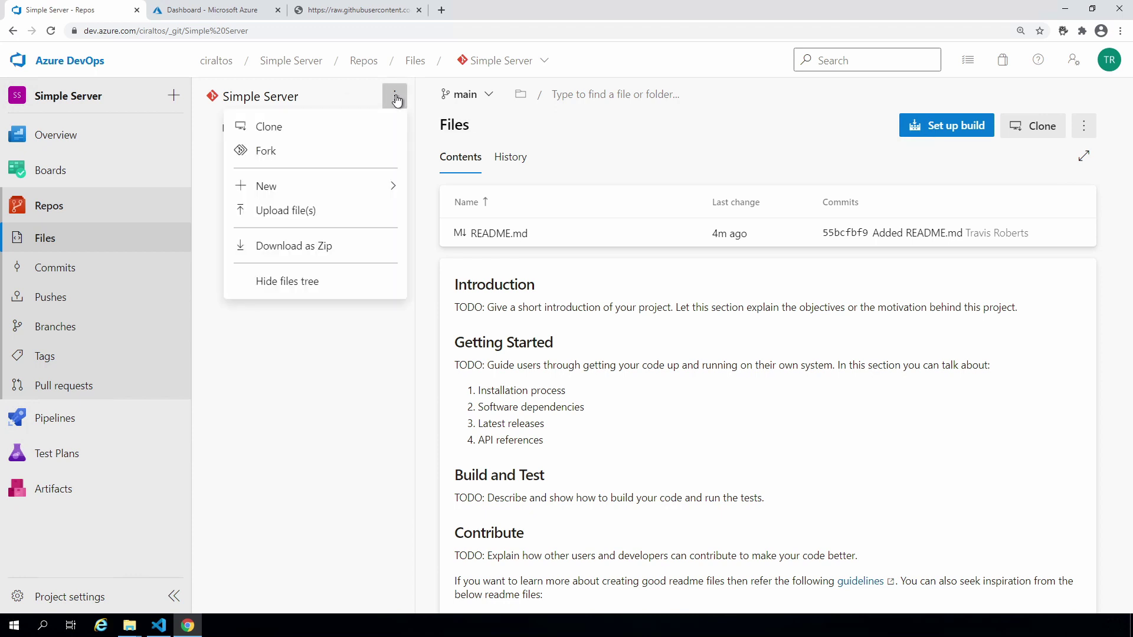
{"action": "mouse_move", "coordinate": [265, 186]}
{"action": "left_click", "coordinate": [441, 190]}
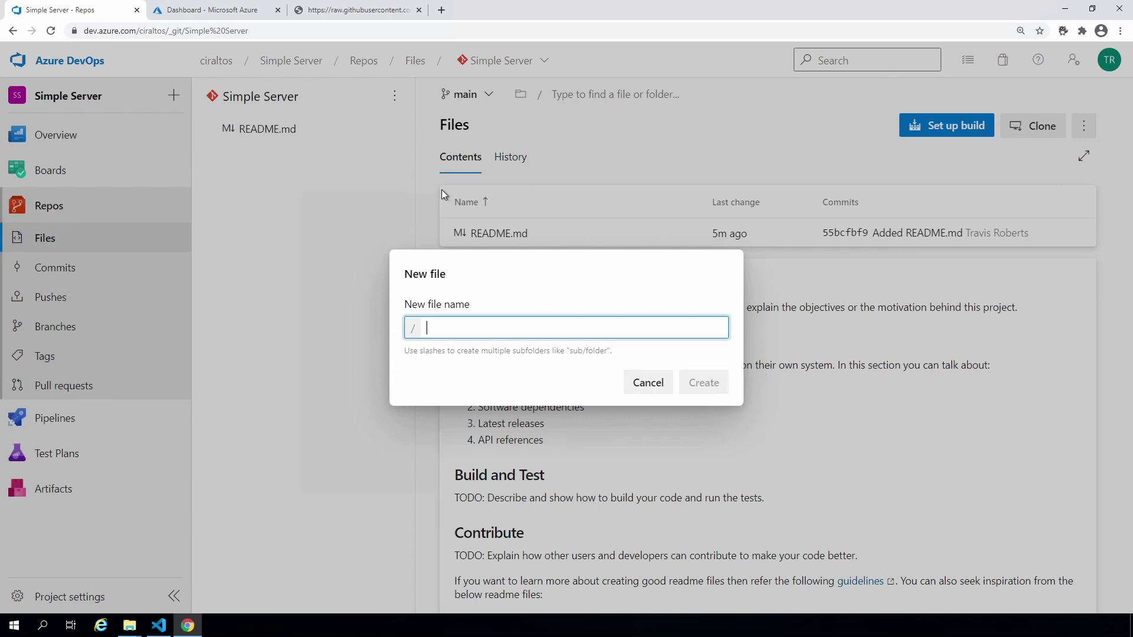
{"action": "type", "text": "azuredeploy.json"}
{"action": "key", "text": "Return"}
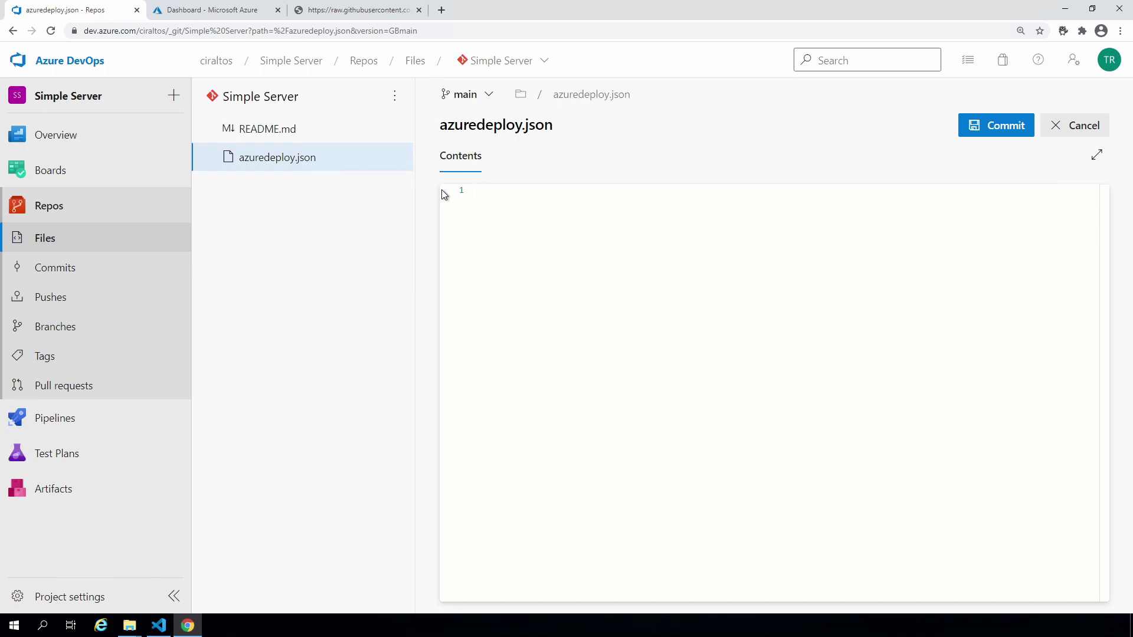
{"action": "key", "text": "ctrl+v"}
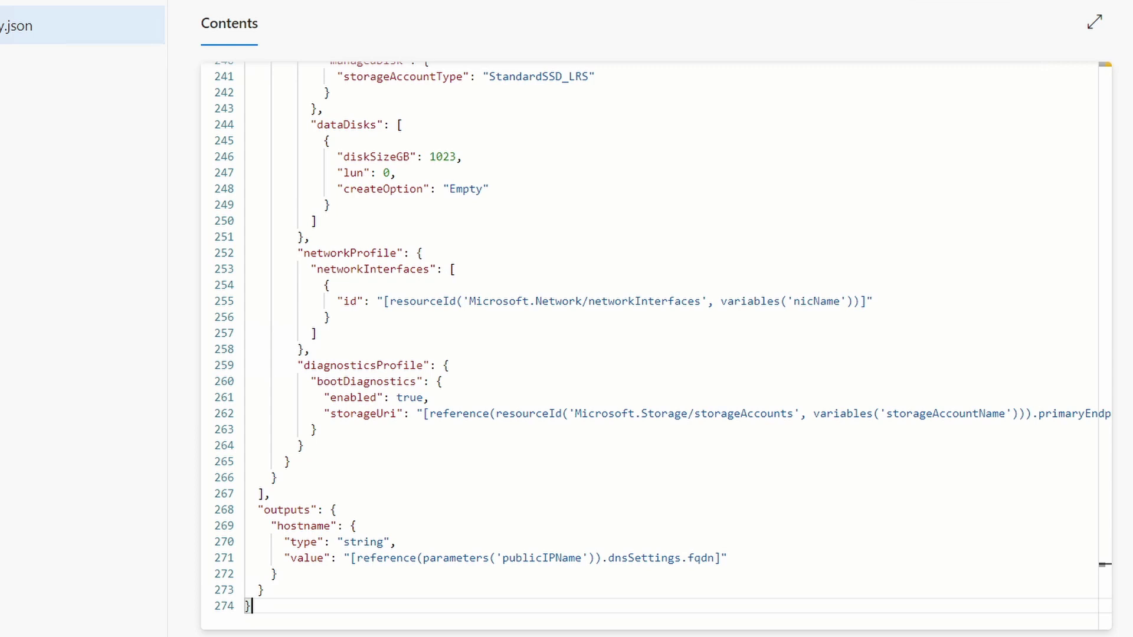
{"action": "scroll", "coordinate": [908, 283], "scroll_direction": "up", "scroll_amount": 15}
{"action": "scroll", "coordinate": [908, 283], "scroll_direction": "up", "scroll_amount": 5}
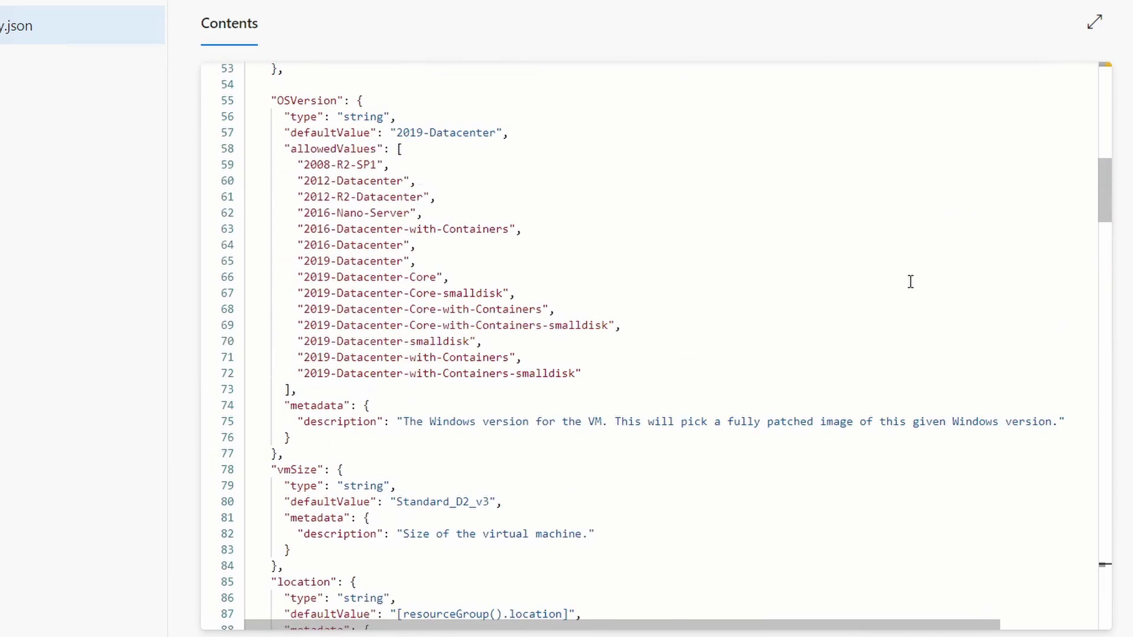
{"action": "scroll", "coordinate": [908, 282], "scroll_direction": "up", "scroll_amount": 3}
{"action": "scroll", "coordinate": [908, 282], "scroll_direction": "up", "scroll_amount": 3}
{"action": "scroll", "coordinate": [908, 282], "scroll_direction": "up", "scroll_amount": 1}
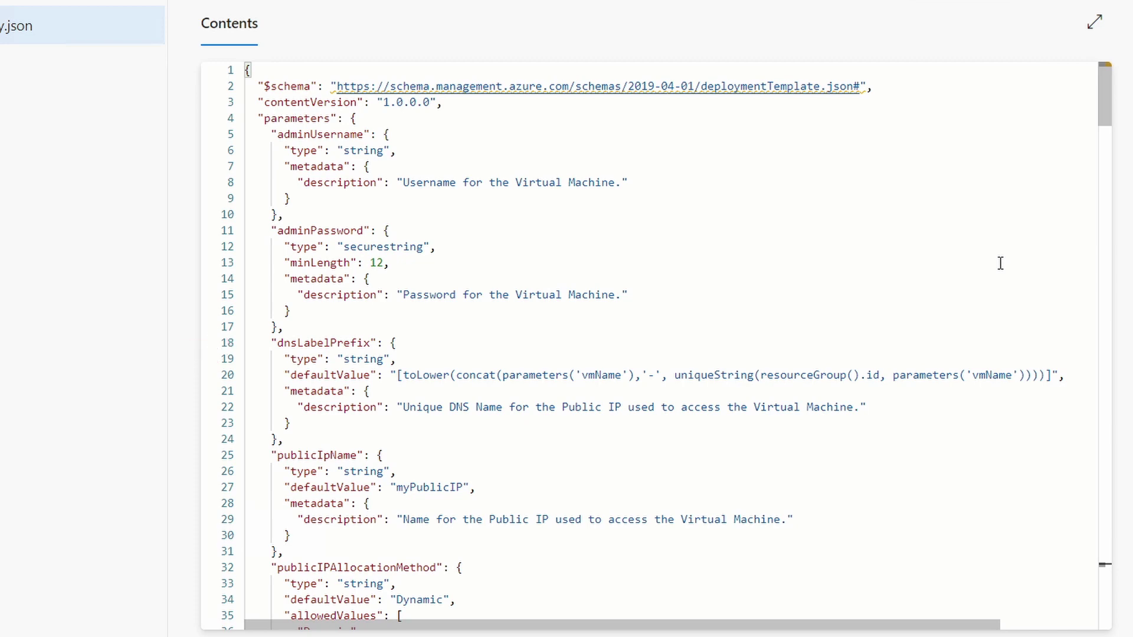
{"action": "scroll", "coordinate": [1000, 263], "scroll_direction": "down", "scroll_amount": 1}
{"action": "scroll", "coordinate": [1000, 263], "scroll_direction": "down", "scroll_amount": 2}
{"action": "scroll", "coordinate": [1000, 263], "scroll_direction": "down", "scroll_amount": 1}
{"action": "scroll", "coordinate": [1000, 263], "scroll_direction": "down", "scroll_amount": 3}
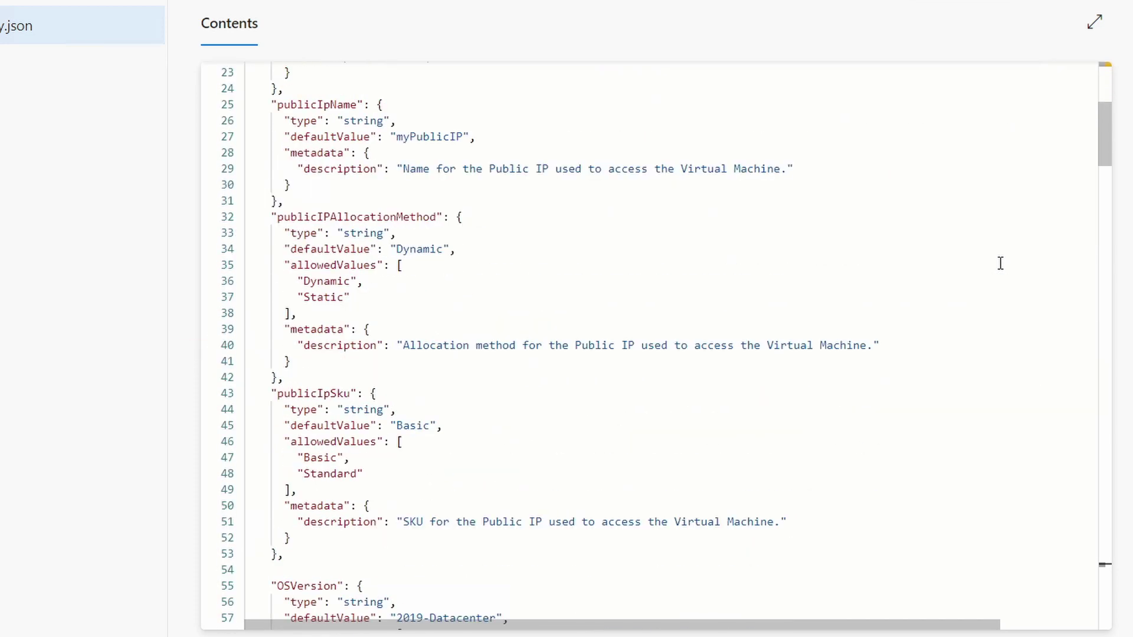
{"action": "scroll", "coordinate": [1000, 262], "scroll_direction": "down", "scroll_amount": 1}
{"action": "scroll", "coordinate": [1000, 263], "scroll_direction": "down", "scroll_amount": 1}
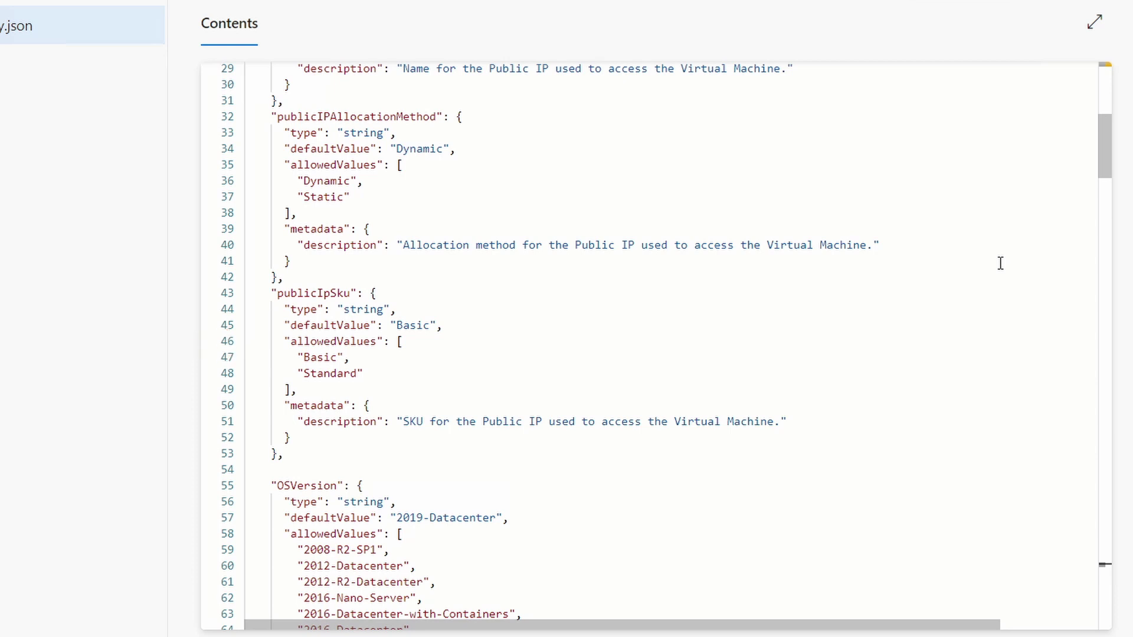
{"action": "scroll", "coordinate": [1000, 262], "scroll_direction": "down", "scroll_amount": 3}
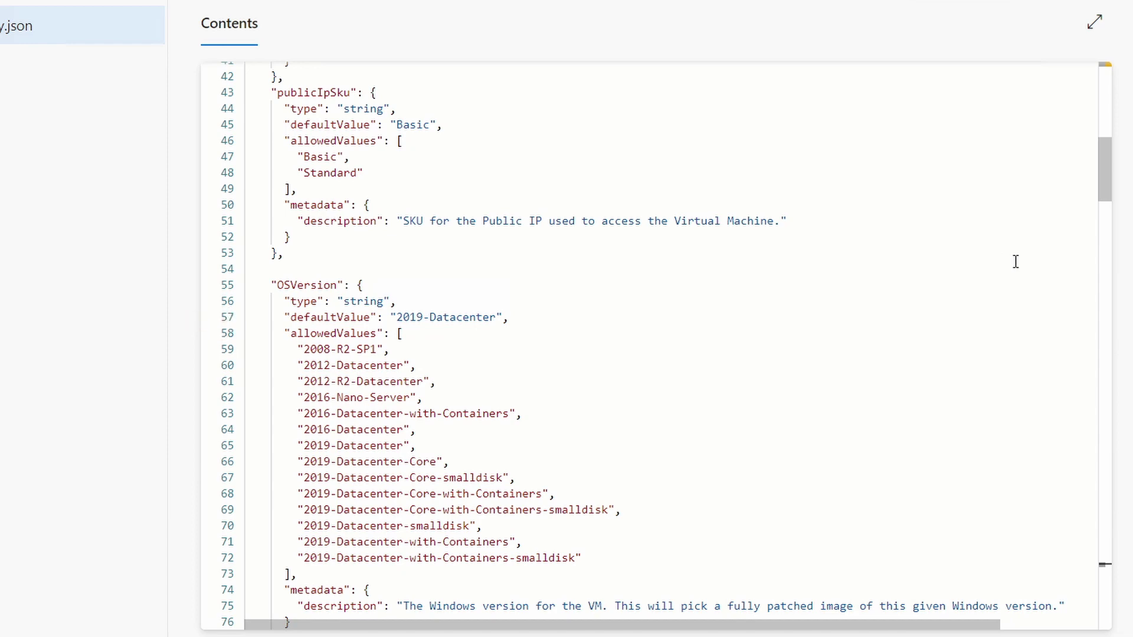
{"action": "scroll", "coordinate": [1016, 262], "scroll_direction": "down", "scroll_amount": 3}
{"action": "scroll", "coordinate": [1014, 262], "scroll_direction": "down", "scroll_amount": 4}
{"action": "scroll", "coordinate": [1014, 262], "scroll_direction": "down", "scroll_amount": 4}
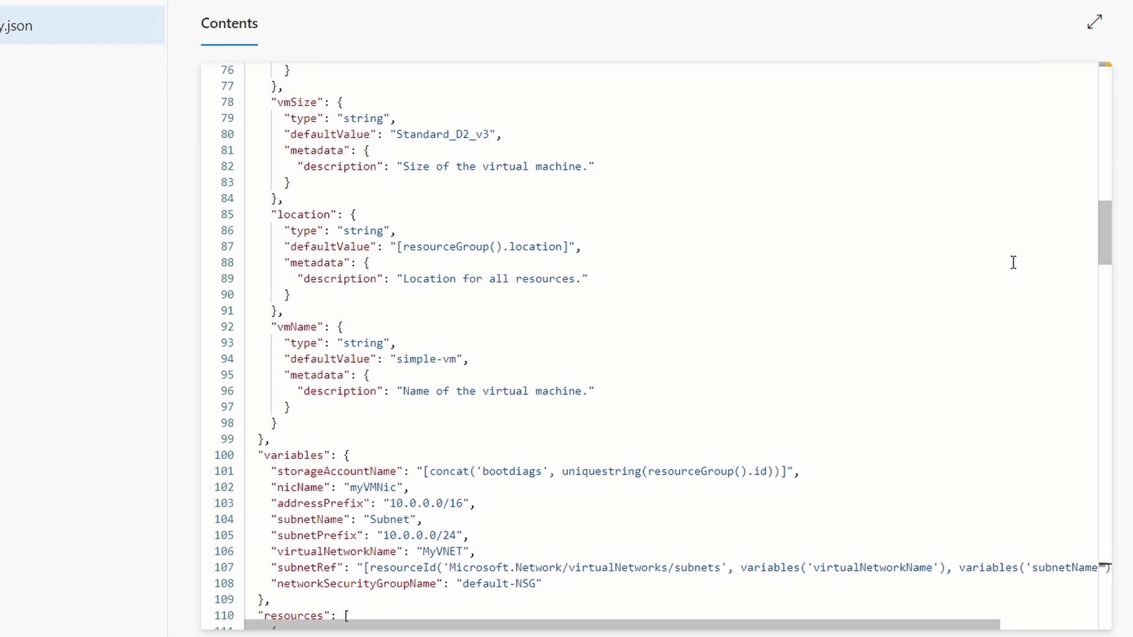
{"action": "scroll", "coordinate": [1012, 262], "scroll_direction": "down", "scroll_amount": 2}
{"action": "scroll", "coordinate": [1012, 262], "scroll_direction": "down", "scroll_amount": 1}
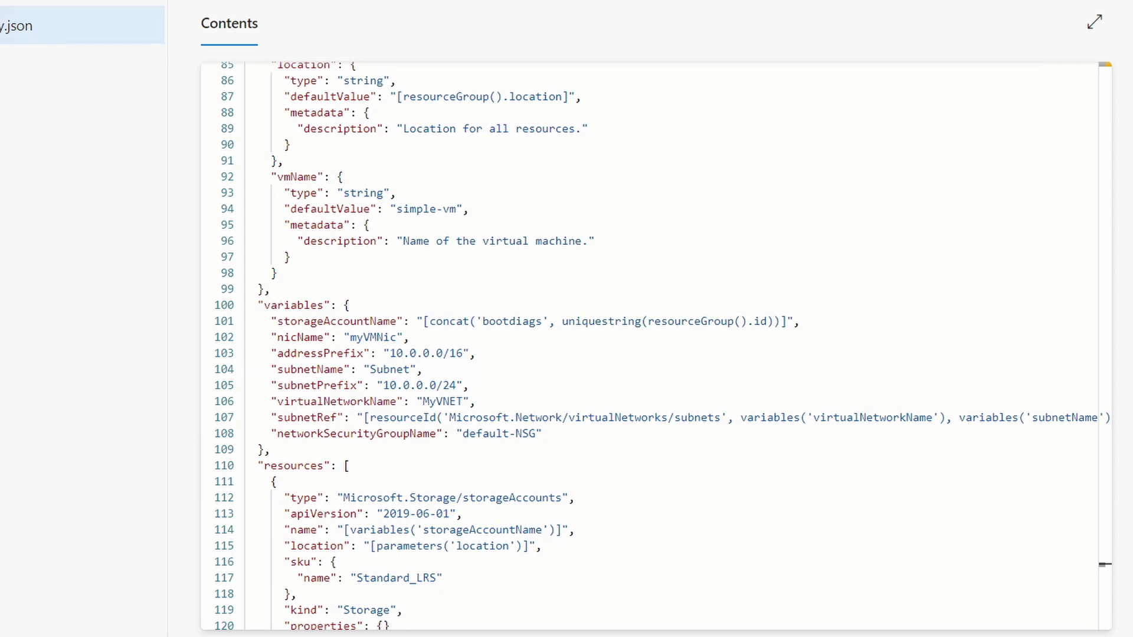
{"action": "scroll", "coordinate": [1038, 436], "scroll_direction": "down", "scroll_amount": 2}
{"action": "scroll", "coordinate": [1038, 436], "scroll_direction": "down", "scroll_amount": 2}
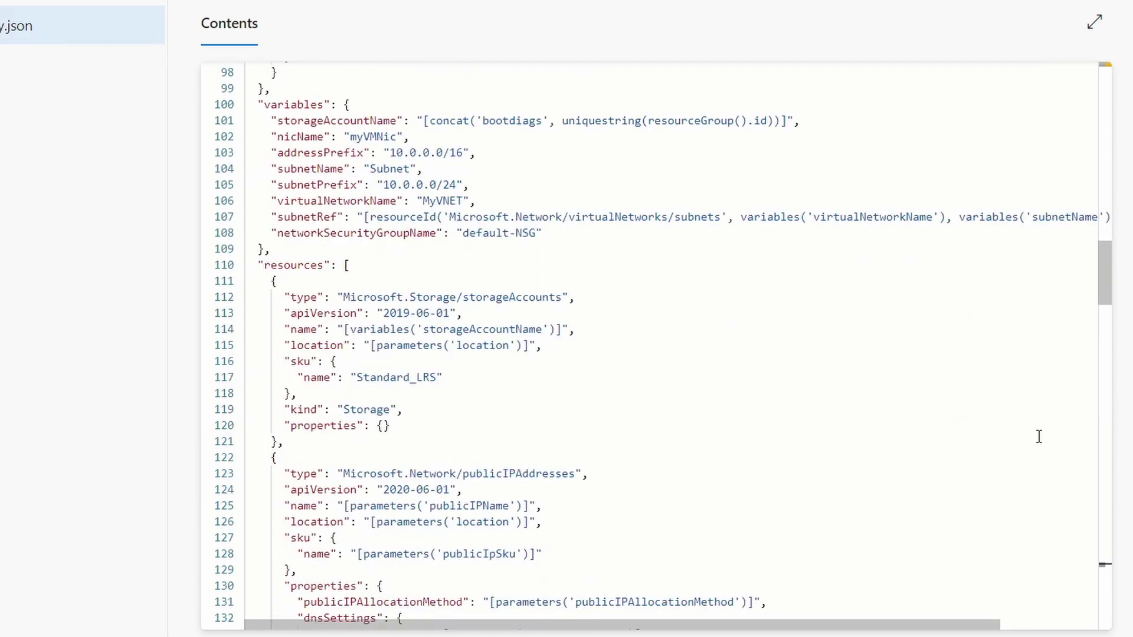
{"action": "scroll", "coordinate": [1037, 437], "scroll_direction": "down", "scroll_amount": 2}
{"action": "scroll", "coordinate": [1037, 437], "scroll_direction": "down", "scroll_amount": 1}
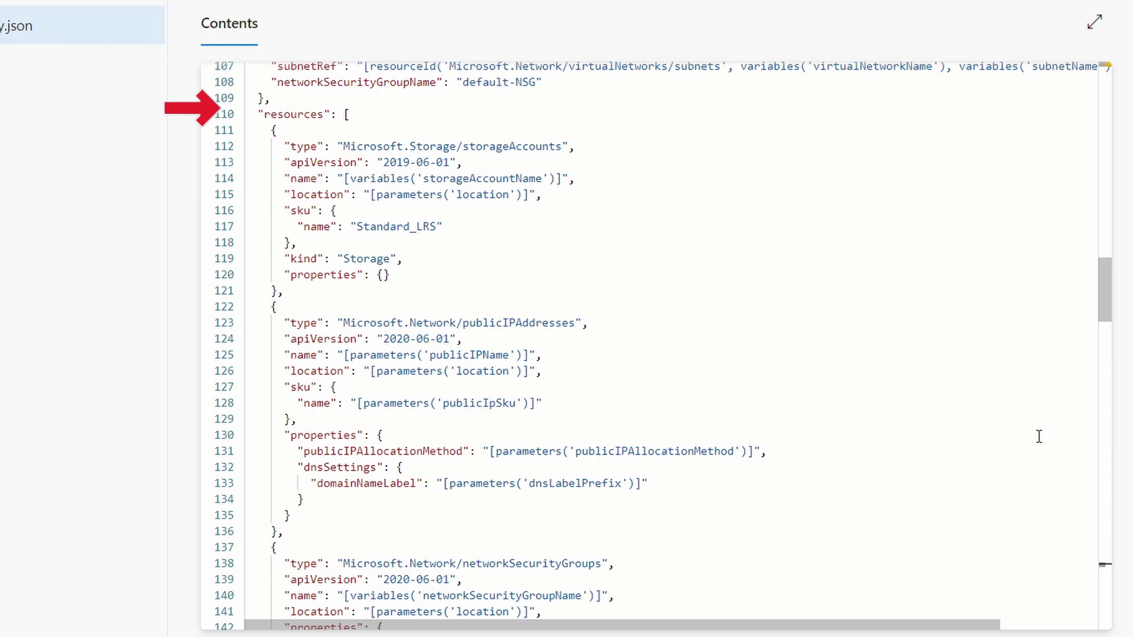
{"action": "scroll", "coordinate": [1039, 437], "scroll_direction": "down", "scroll_amount": 1}
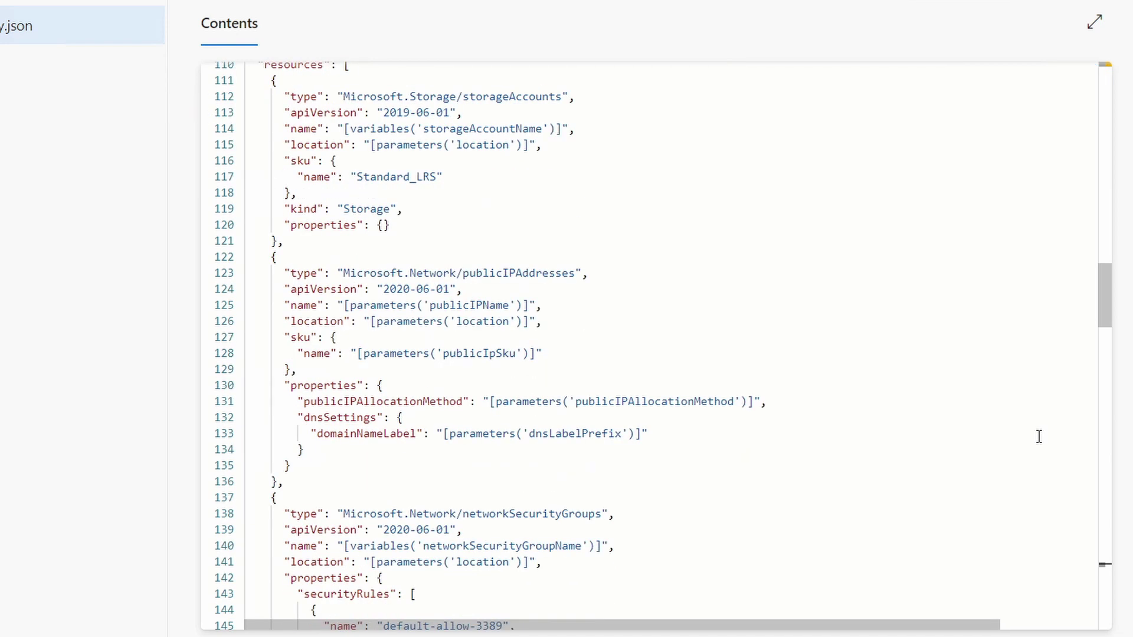
{"action": "scroll", "coordinate": [1039, 436], "scroll_direction": "down", "scroll_amount": 1}
{"action": "scroll", "coordinate": [1038, 436], "scroll_direction": "down", "scroll_amount": 1}
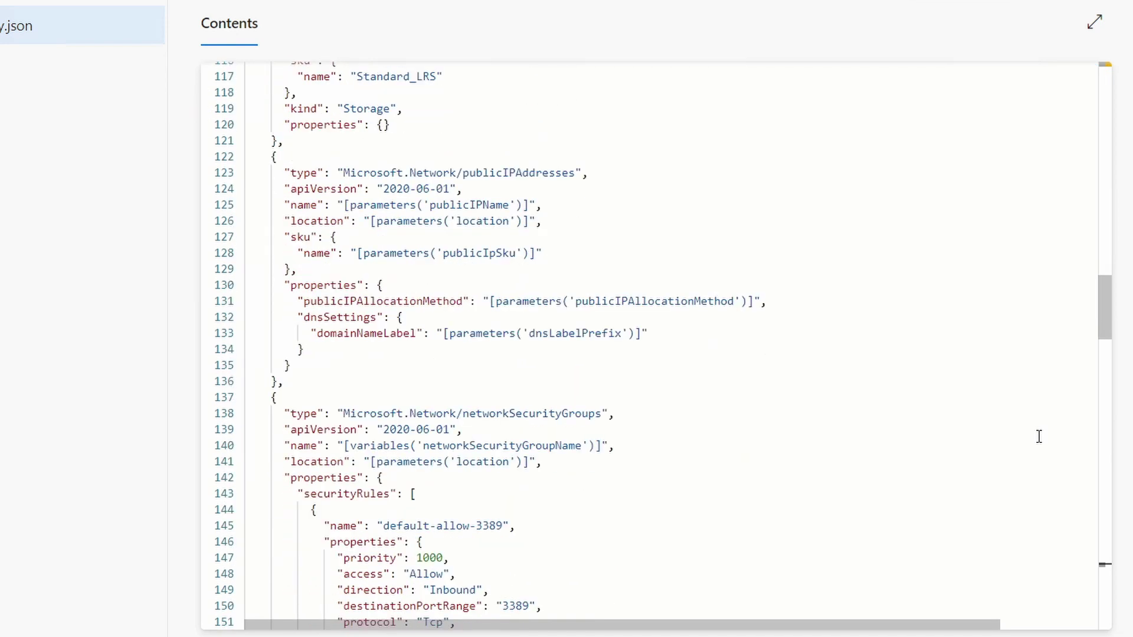
{"action": "scroll", "coordinate": [1039, 436], "scroll_direction": "down", "scroll_amount": 2}
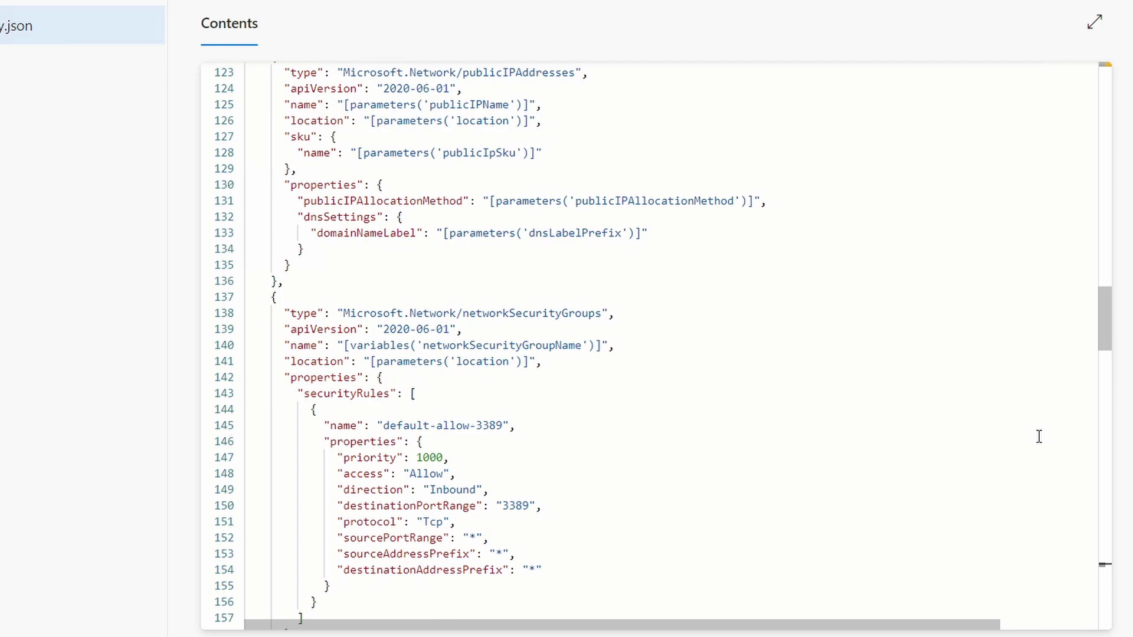
{"action": "scroll", "coordinate": [1038, 436], "scroll_direction": "down", "scroll_amount": 4}
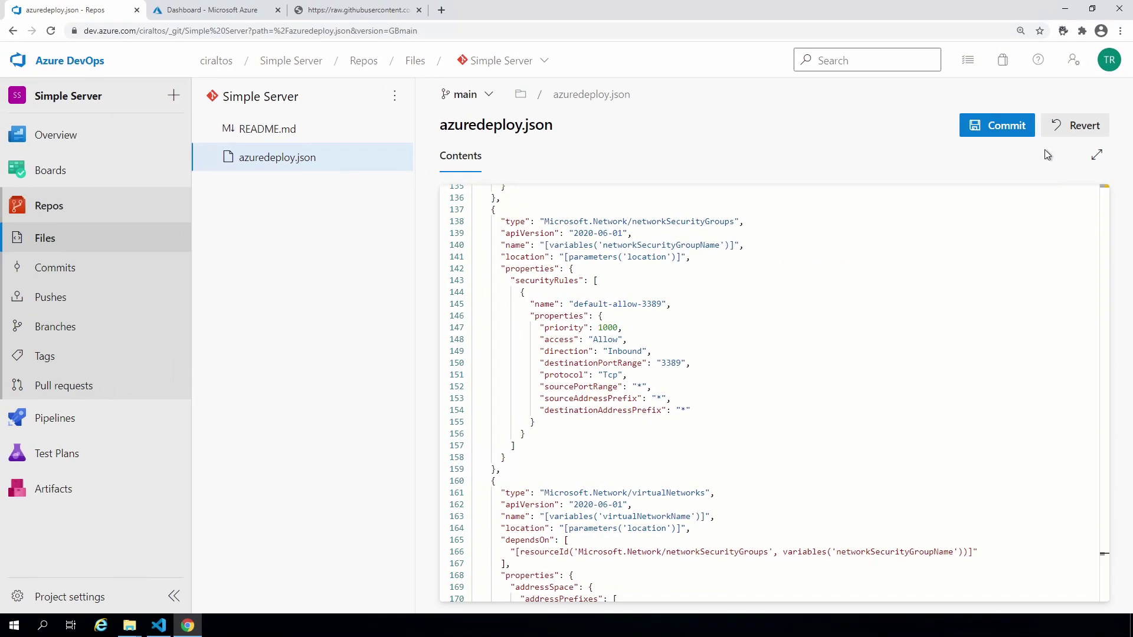
Commit azuredeploy.json to main as 'Added azuredeploy.json', then open and cancel Edit.
{"action": "left_click", "coordinate": [1006, 126]}
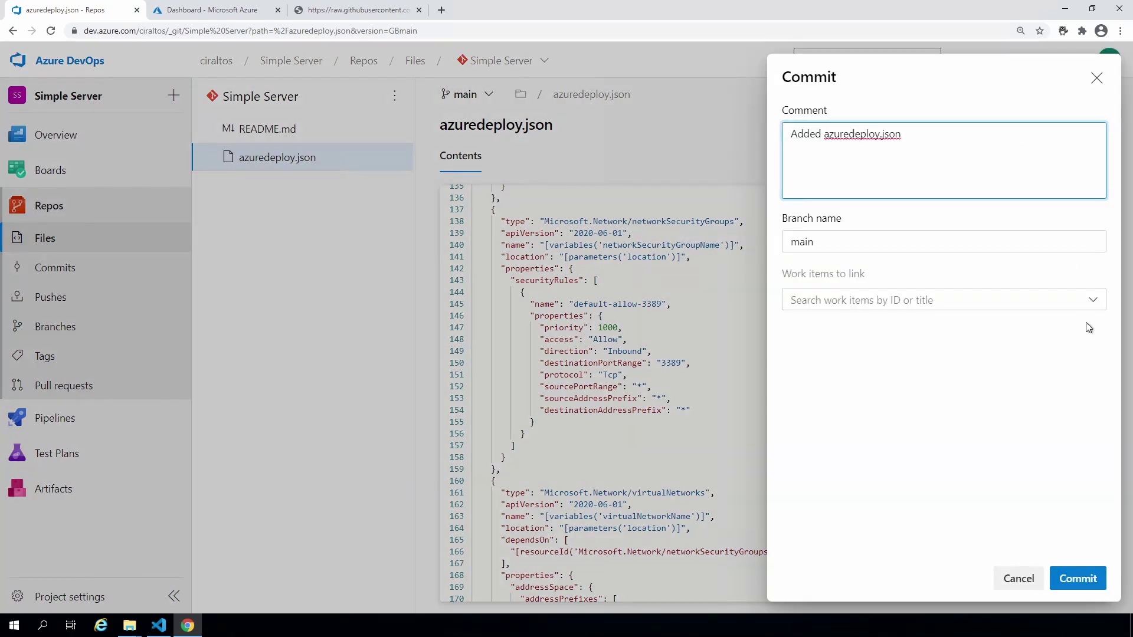
{"action": "left_click", "coordinate": [1078, 579]}
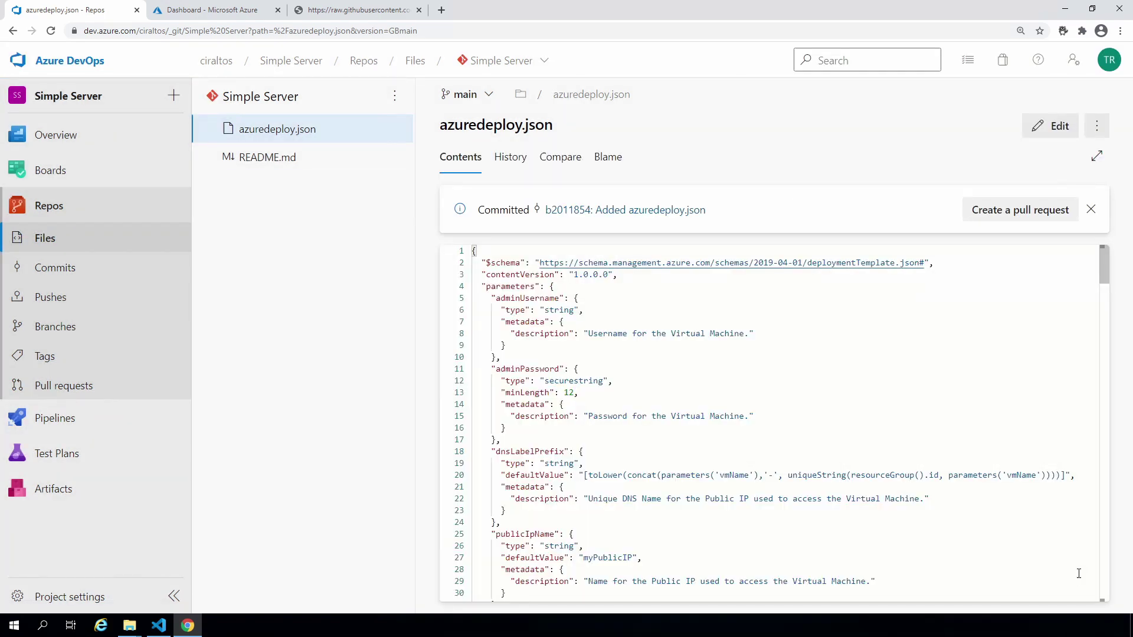
{"action": "left_click", "coordinate": [1051, 127]}
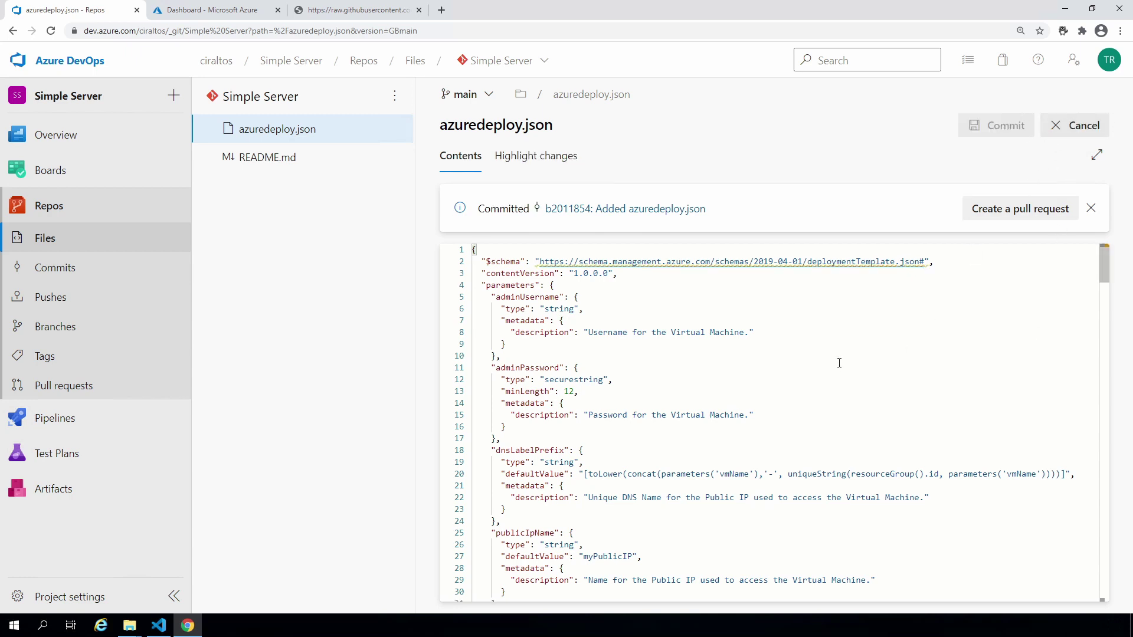
{"action": "left_click", "coordinate": [1084, 127]}
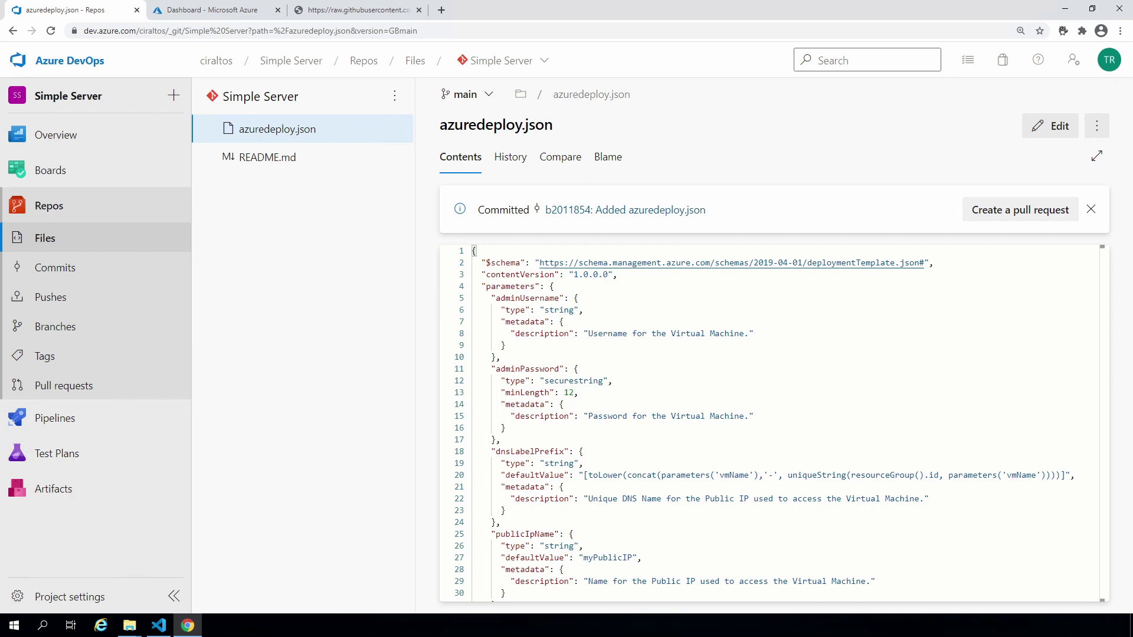
Select all of the raw azuredeploy.parameters.json from the GitHub quickstart folder.
{"action": "left_click", "coordinate": [354, 10]}
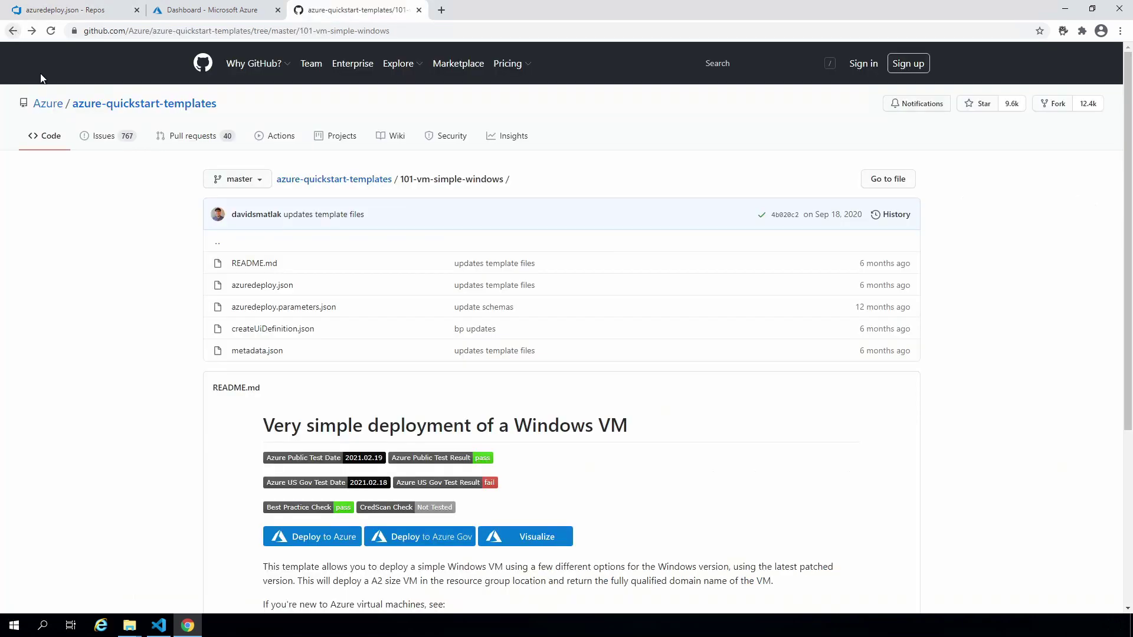
{"action": "left_click", "coordinate": [280, 308]}
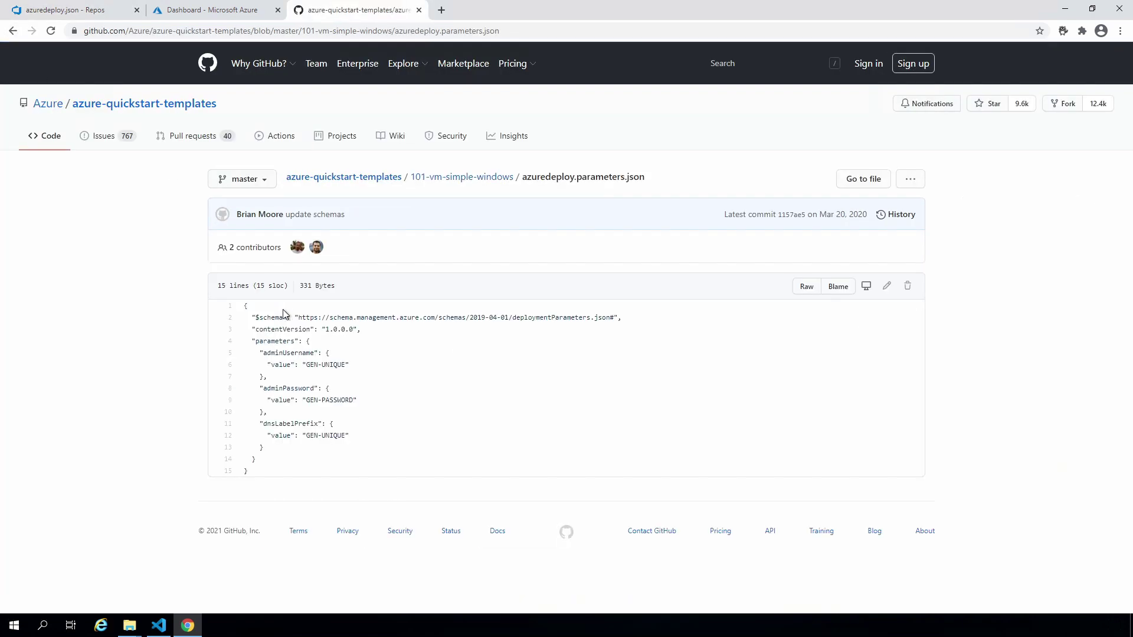
{"action": "left_click", "coordinate": [806, 285]}
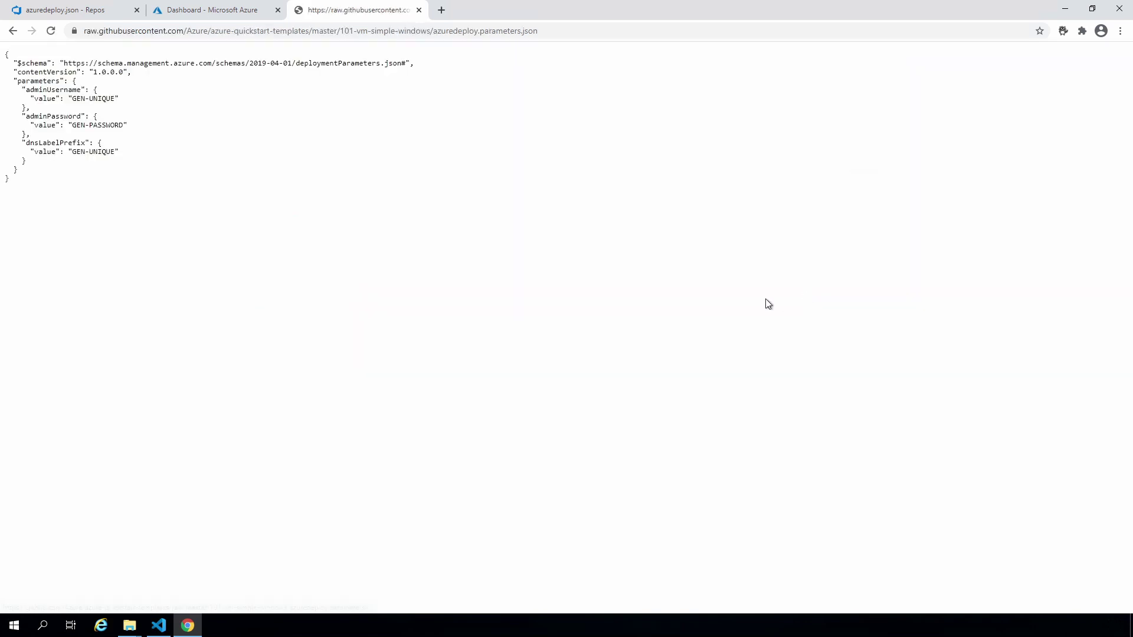
{"action": "key", "text": "ctrl+a"}
{"action": "key", "text": "ctrl+c"}
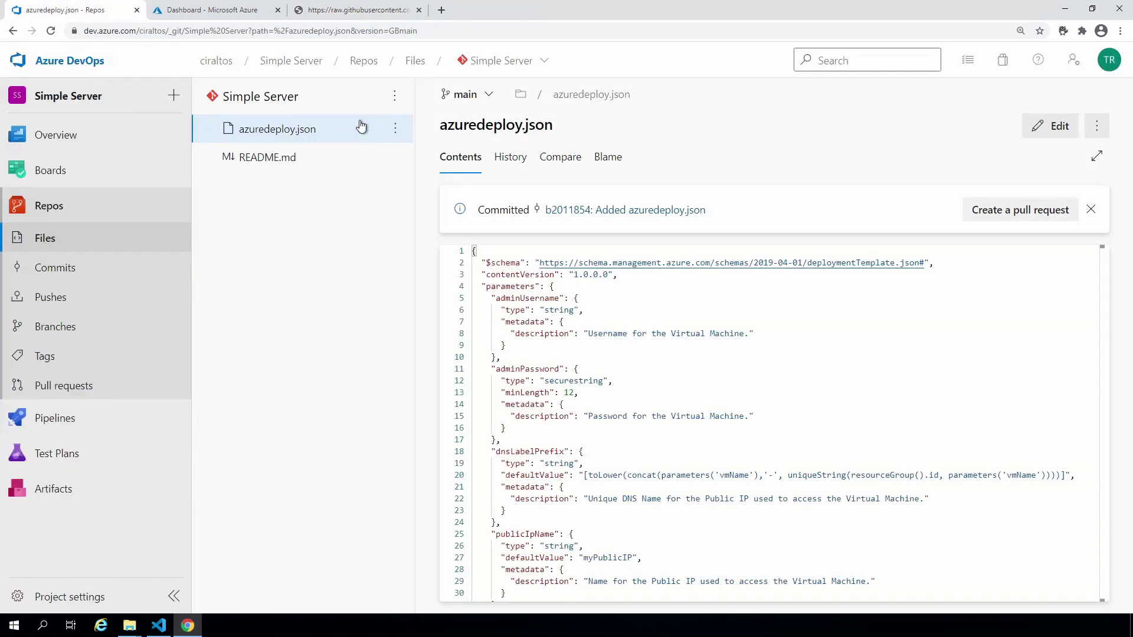
Create an empty azuredeploy.parameters.json file in the Simple Server repository.
{"action": "left_click", "coordinate": [395, 95]}
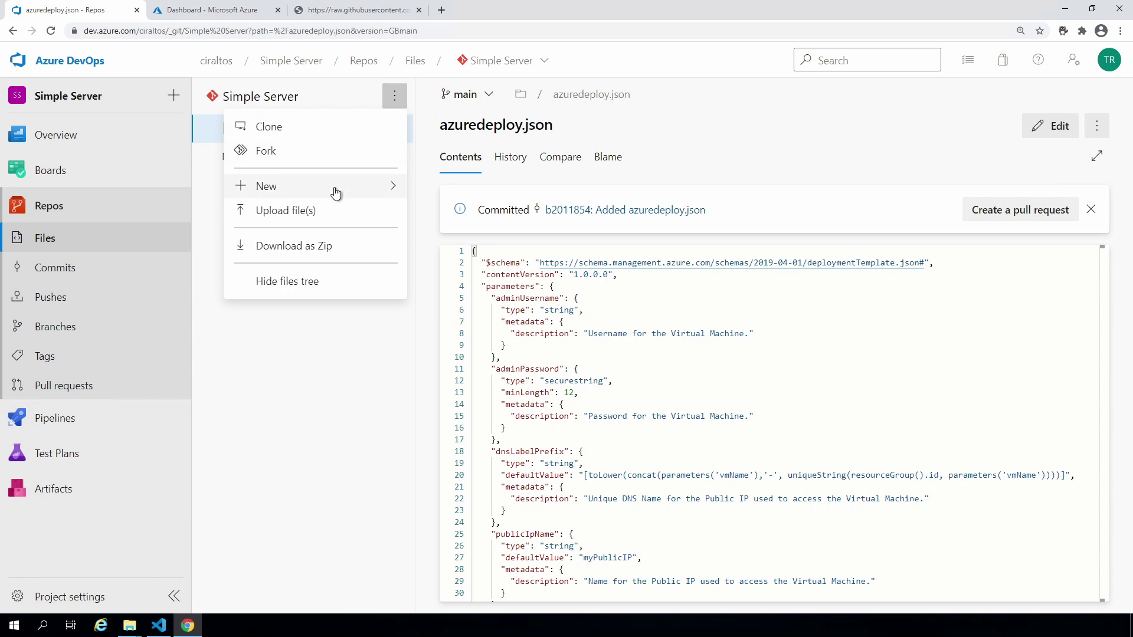
{"action": "mouse_move", "coordinate": [267, 186]}
{"action": "left_click", "coordinate": [426, 189]}
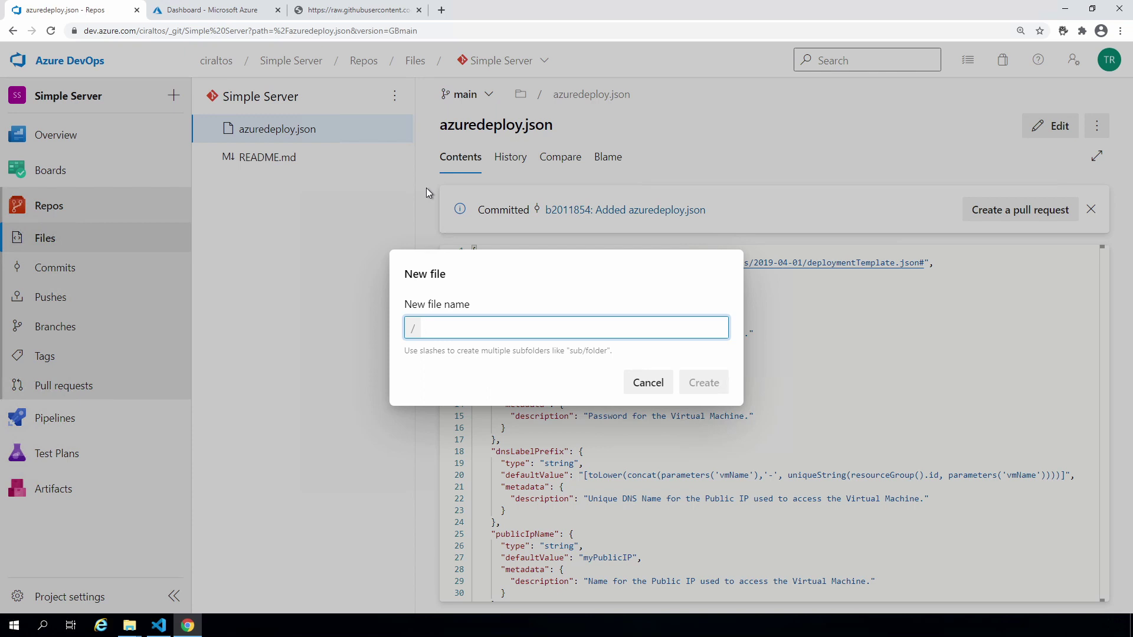
{"action": "type", "text": "azur"}
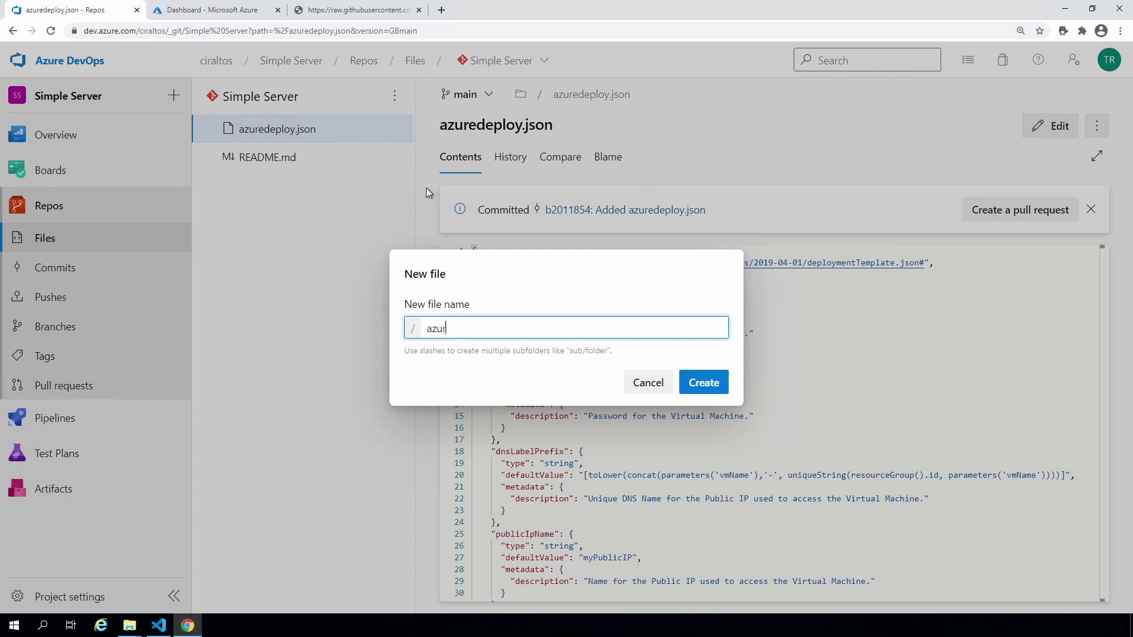
{"action": "type", "text": "edeploy"}
{"action": "type", "text": ".para"}
{"action": "type", "text": "meters.j"}
{"action": "type", "text": "son"}
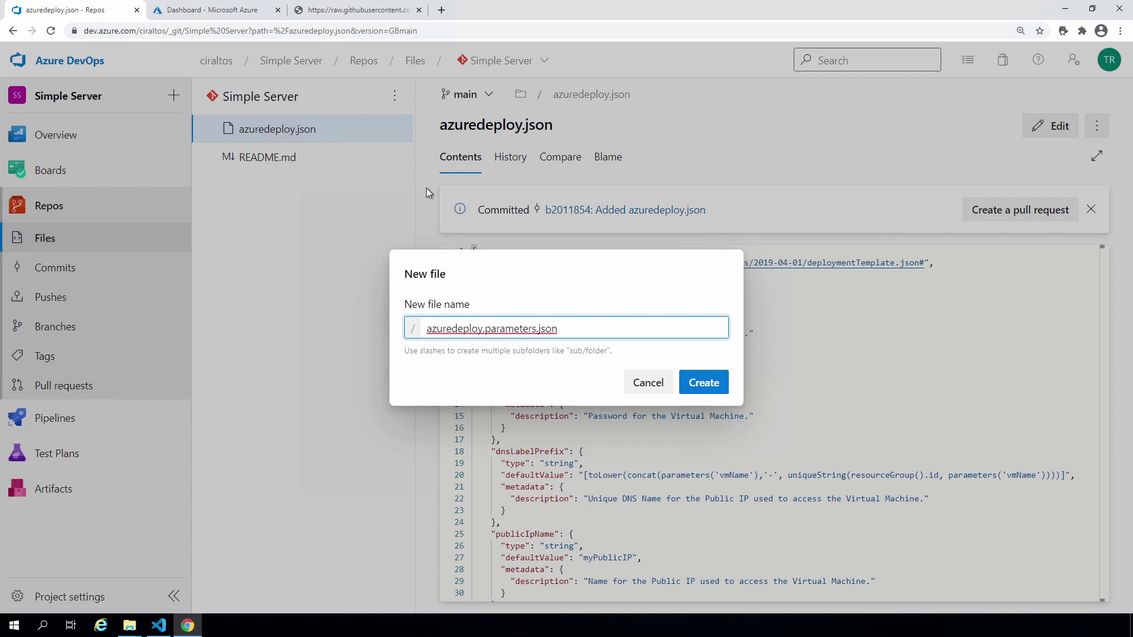
{"action": "left_click", "coordinate": [722, 393]}
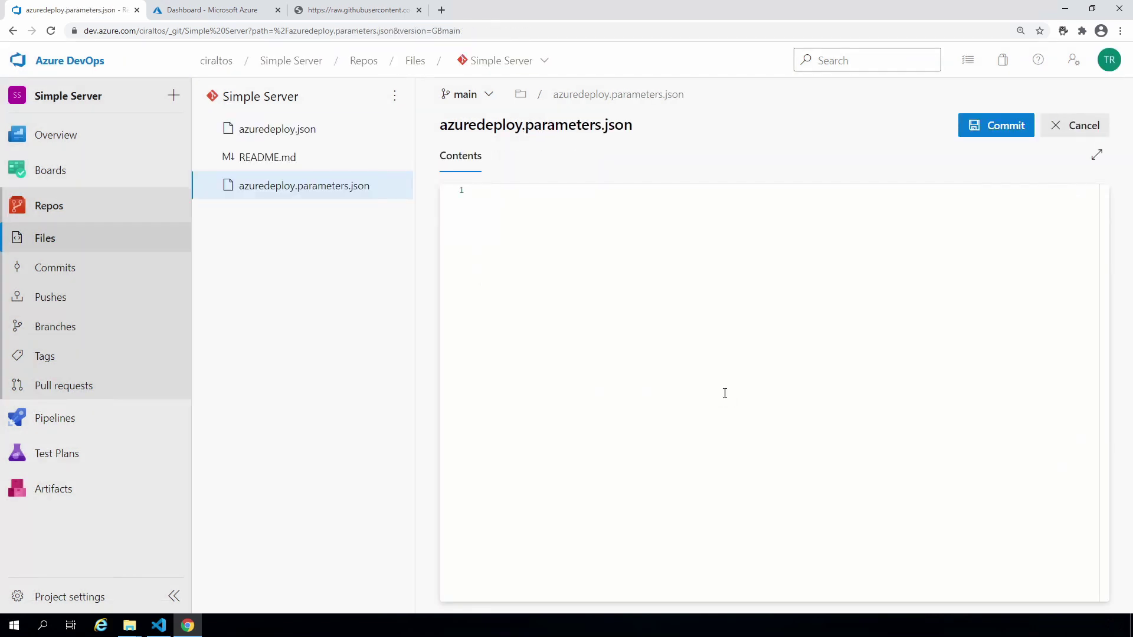
Paste the parameters JSON, set adminUsername and dnsLabelPrefix to ciradmin, and clear adminPassword.
{"action": "key", "text": "ctrl+v"}
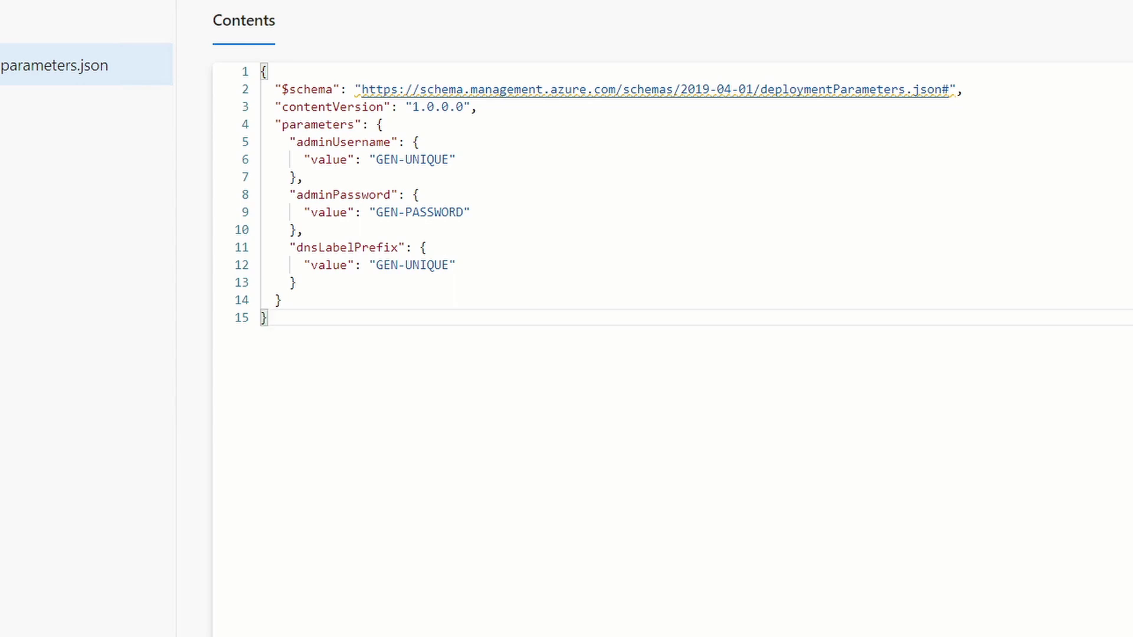
{"action": "left_click_drag", "start_coordinate": [449, 159], "coordinate": [375, 159]}
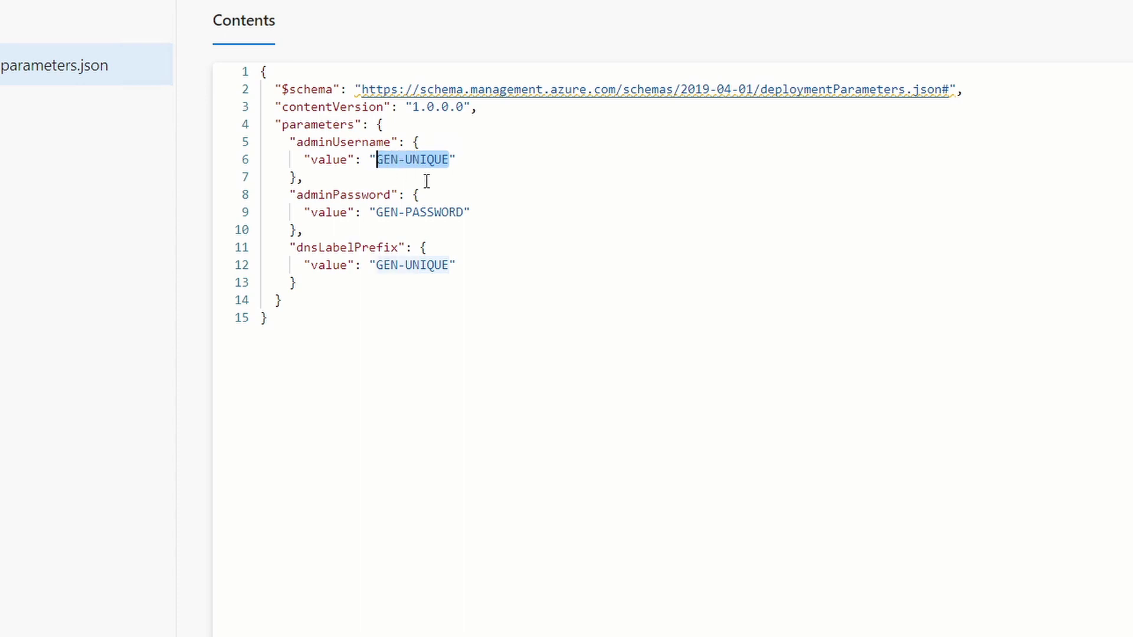
{"action": "type", "text": "cirad"}
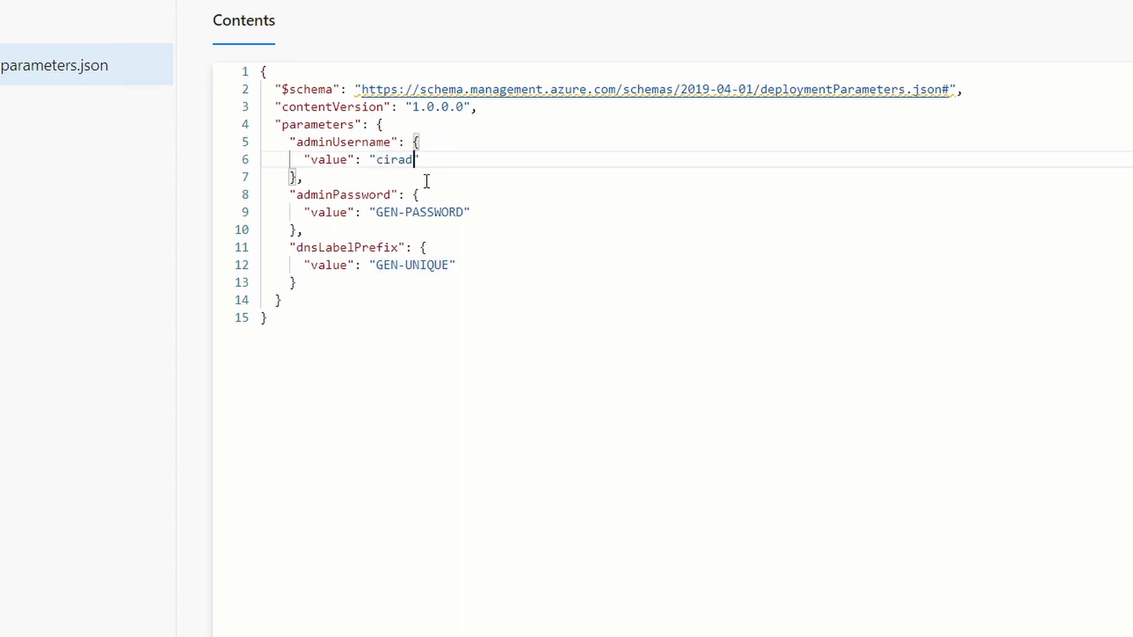
{"action": "type", "text": "min"}
{"action": "left_click_drag", "start_coordinate": [464, 213], "coordinate": [375, 212]}
{"action": "key", "text": "BackSpace"}
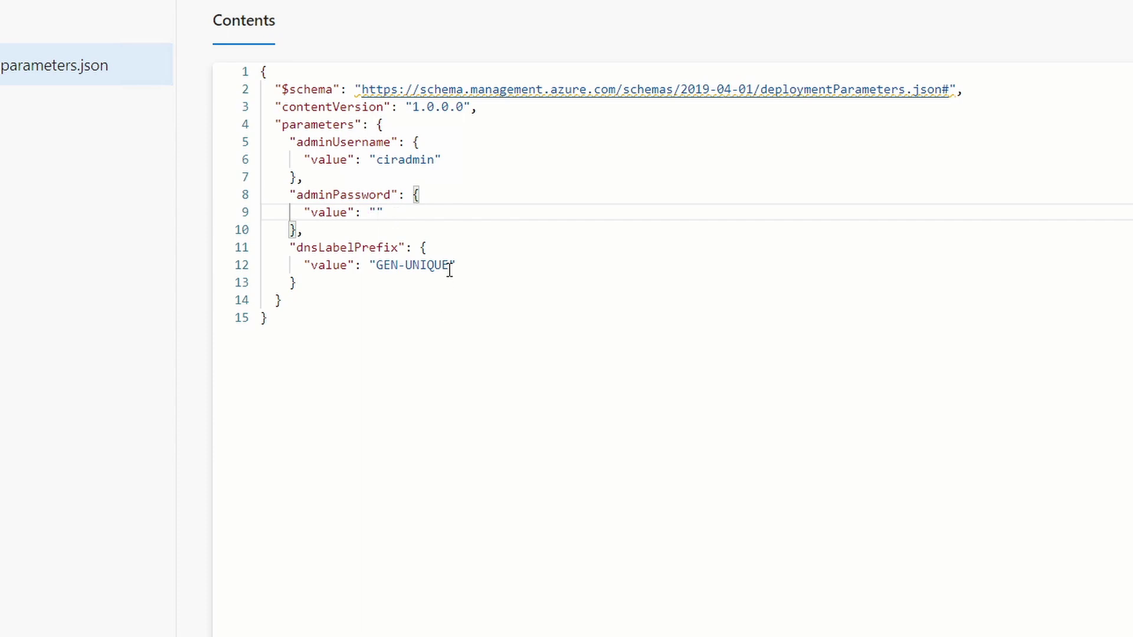
{"action": "left_click_drag", "start_coordinate": [450, 266], "coordinate": [378, 265]}
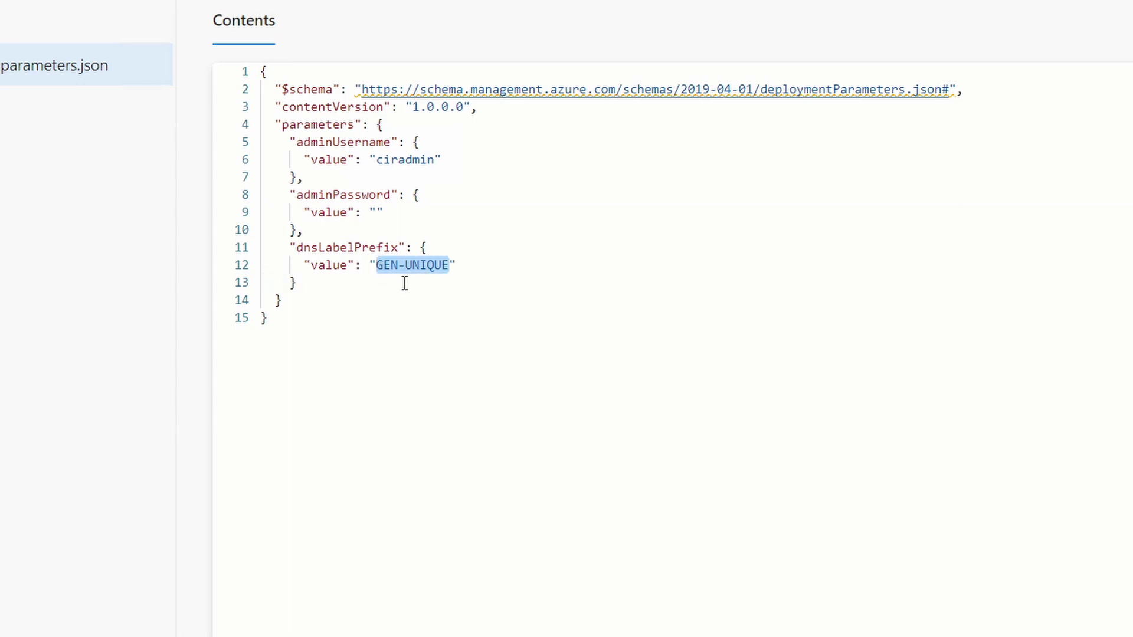
{"action": "type", "text": "ciradm"}
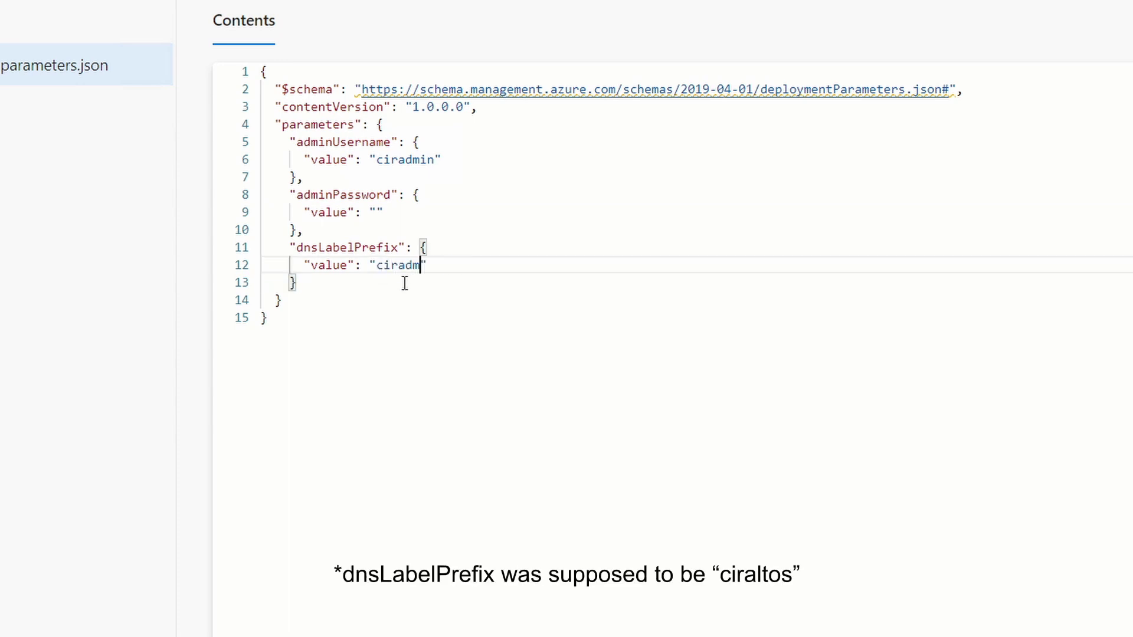
{"action": "type", "text": "in"}
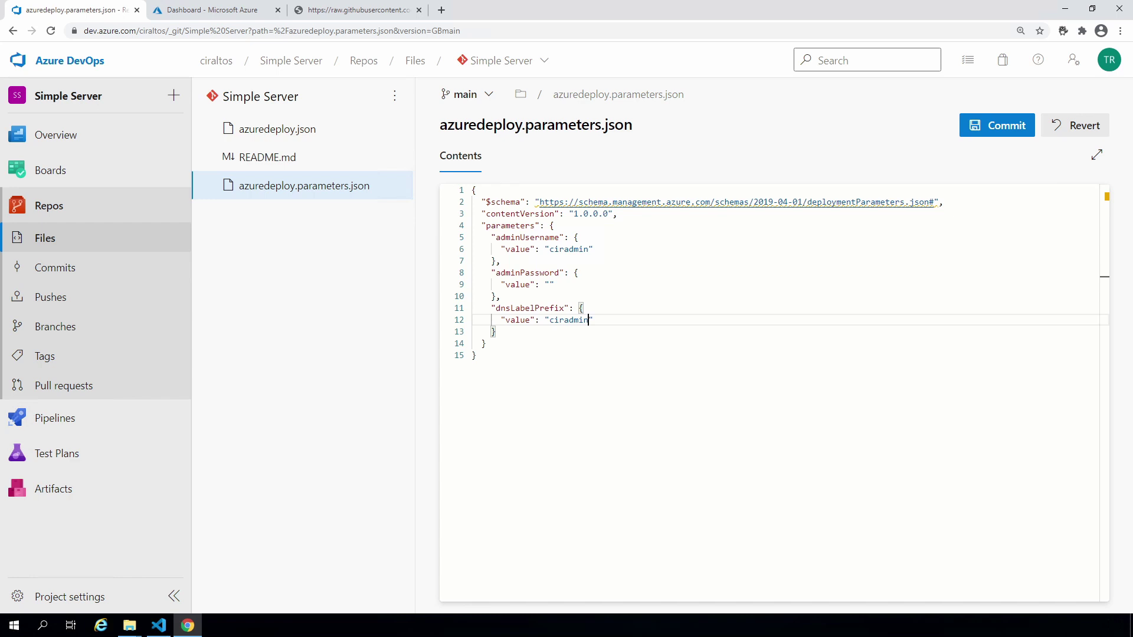
Commit azuredeploy.parameters.json to main with the default comment 'Added azuredeploy.parameters.json'.
{"action": "left_click", "coordinate": [1007, 131]}
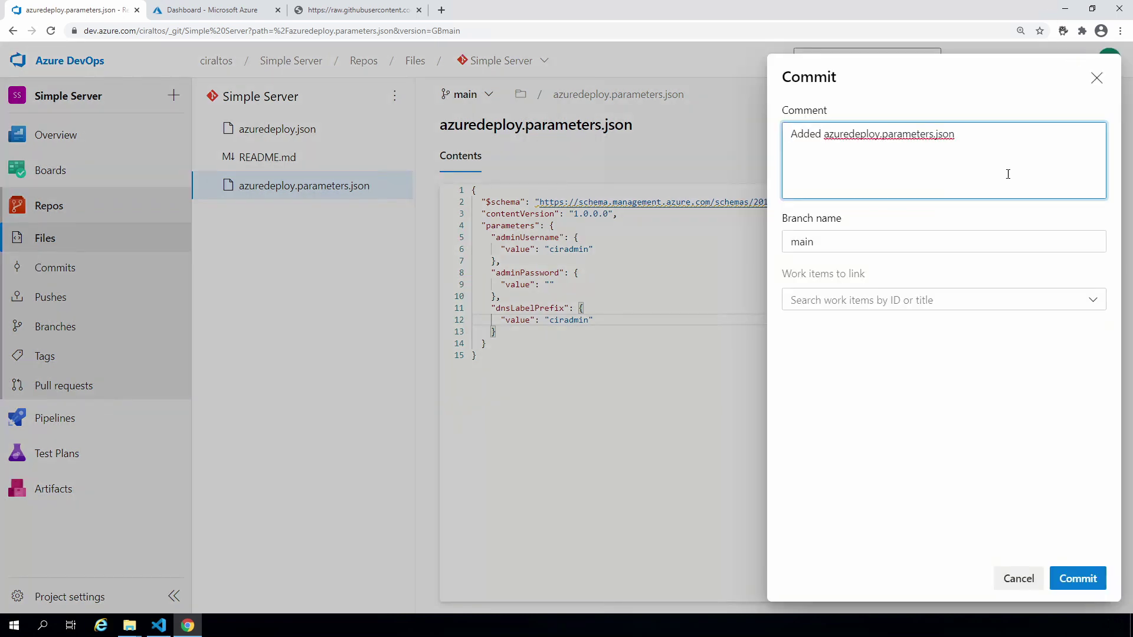
{"action": "left_click", "coordinate": [1078, 579]}
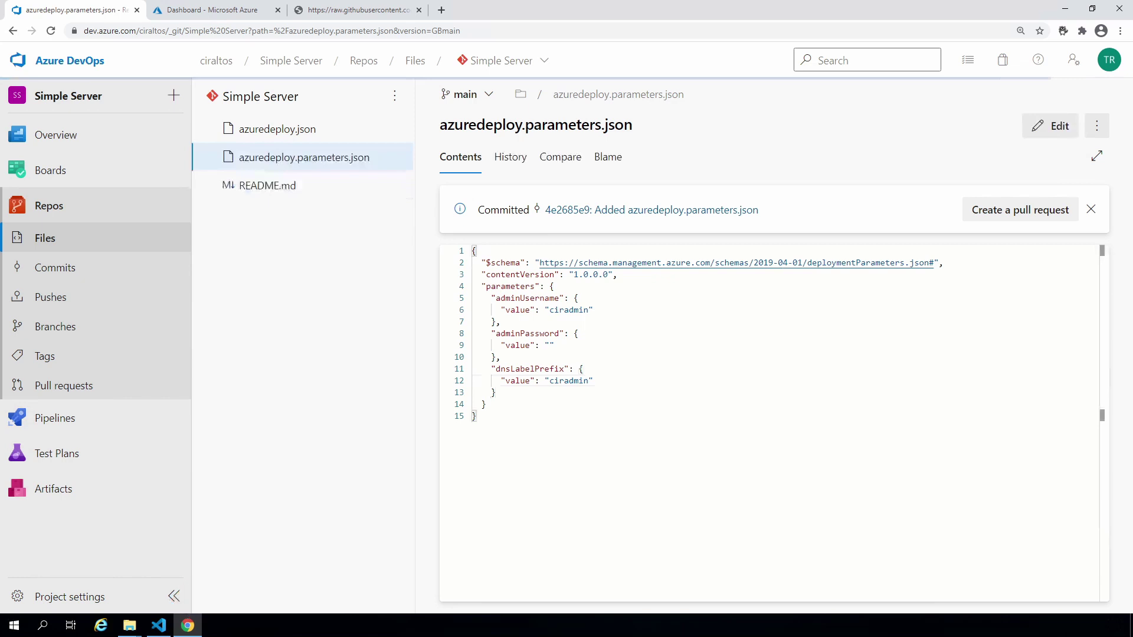
Go to Project Settings > Service connections and begin a new service connection.
{"action": "left_click", "coordinate": [58, 596]}
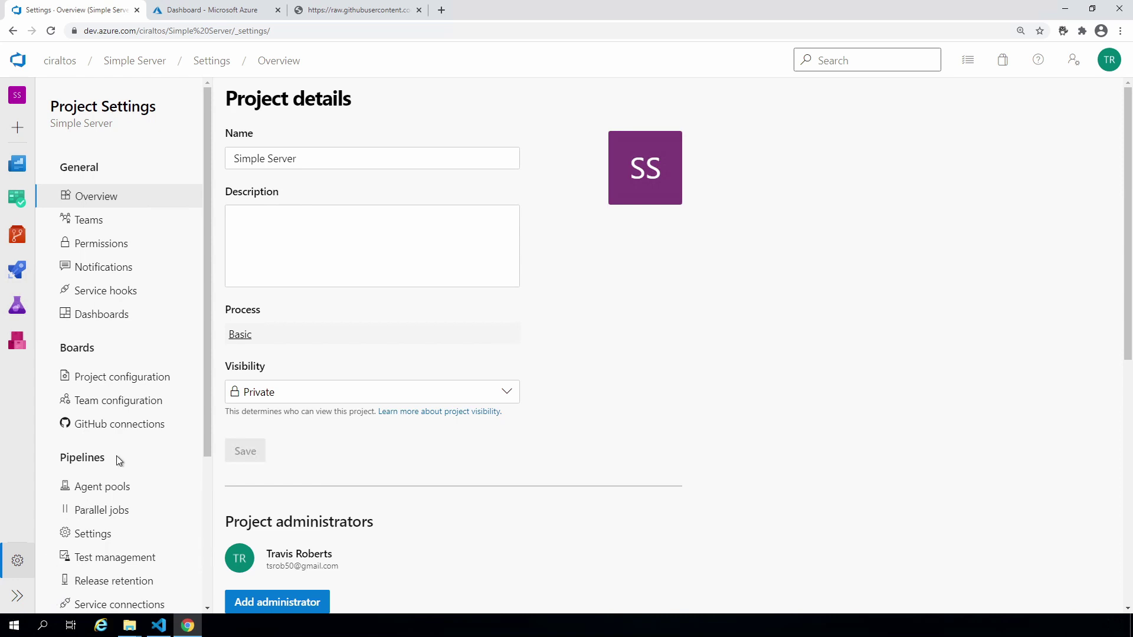
{"action": "scroll", "coordinate": [116, 456], "scroll_direction": "down", "scroll_amount": 2}
{"action": "left_click", "coordinate": [125, 428]}
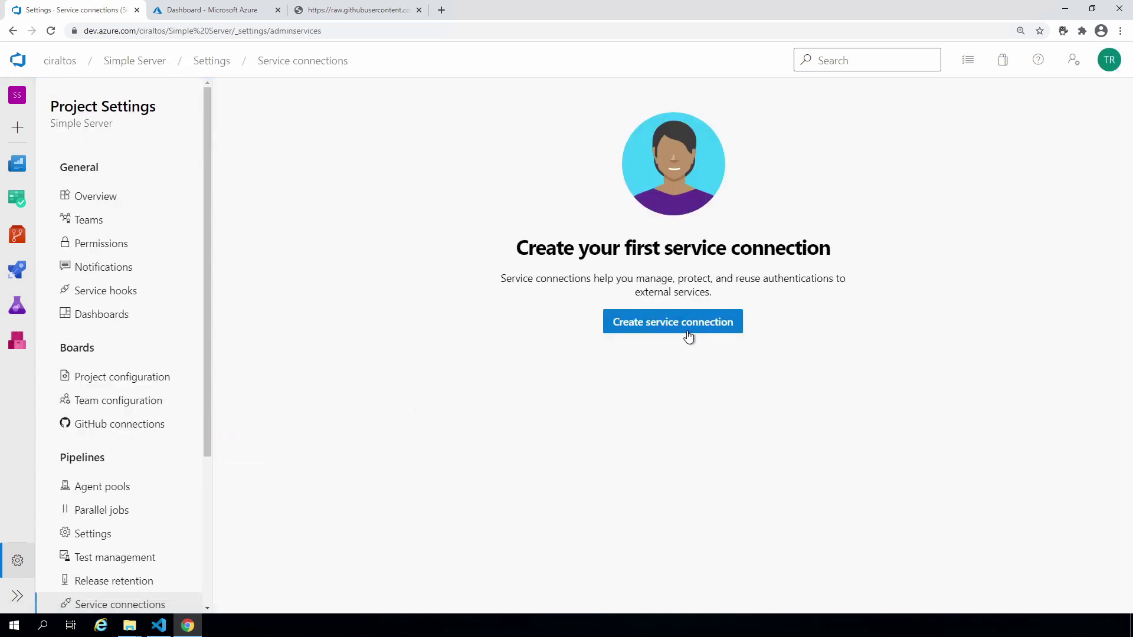
{"action": "left_click", "coordinate": [685, 329]}
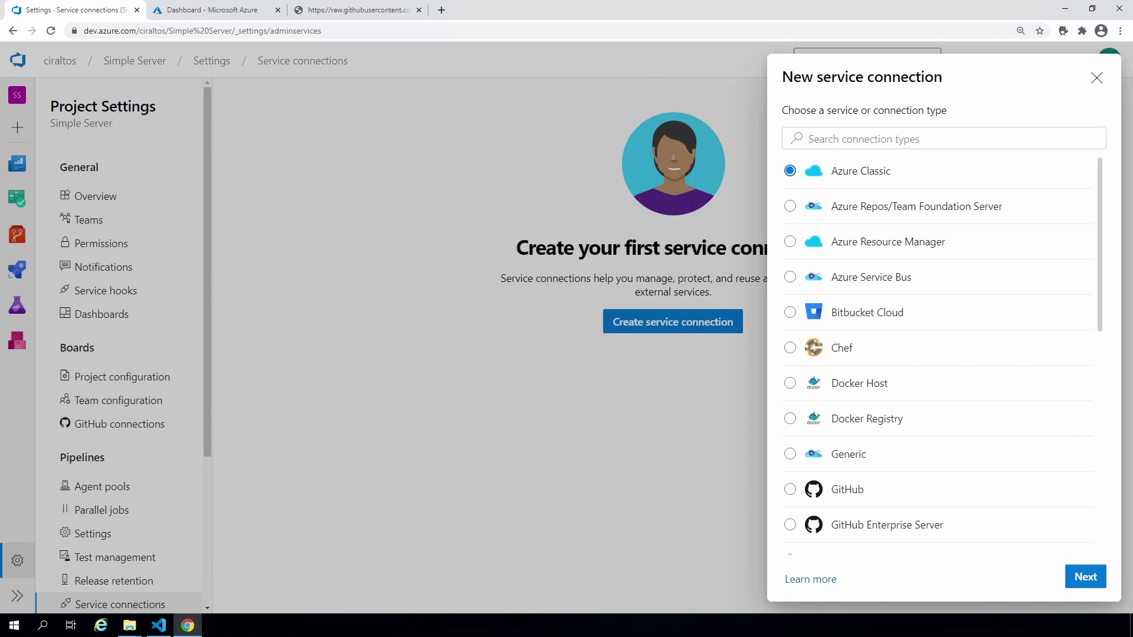
Choose an Azure Resource Manager connection with automatic service principal authentication, bringing up Microsoft sign-in.
{"action": "left_click", "coordinate": [789, 244]}
{"action": "left_click", "coordinate": [1087, 581]}
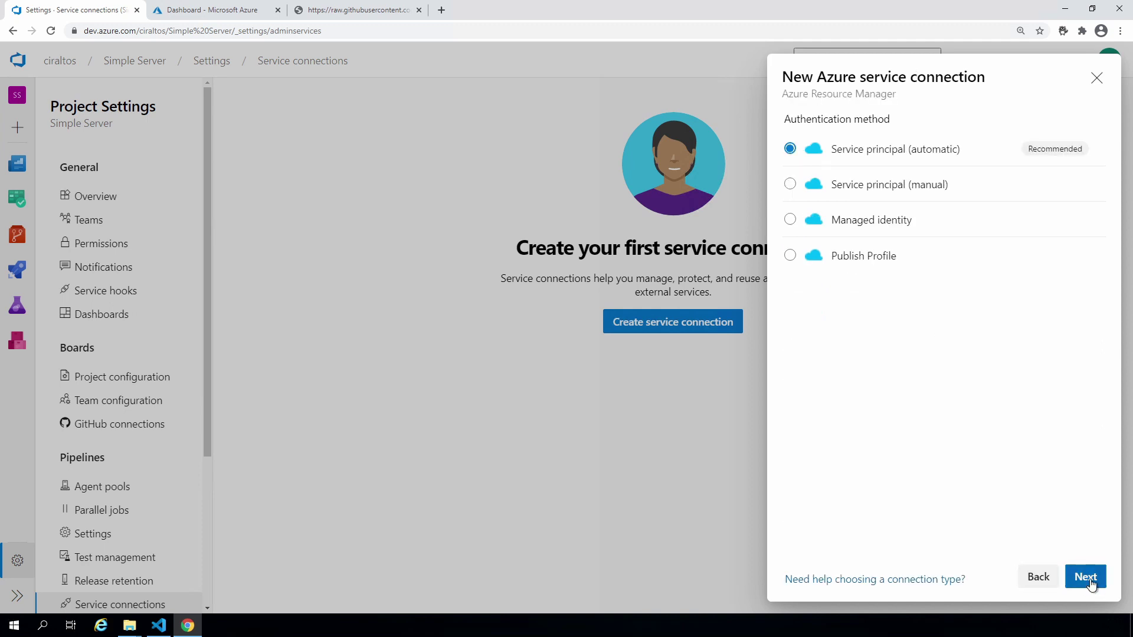
{"action": "left_click", "coordinate": [1090, 583]}
{"action": "left_click", "coordinate": [1091, 584]}
{"action": "left_click", "coordinate": [1092, 583]}
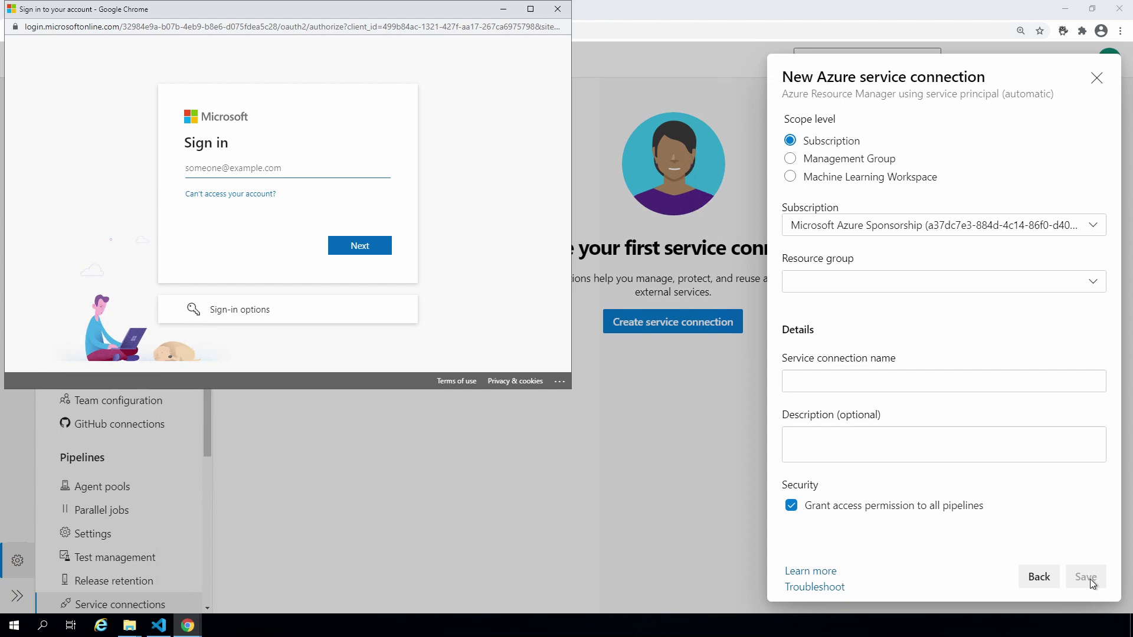
{"action": "type", "text": "admin@example.com"}
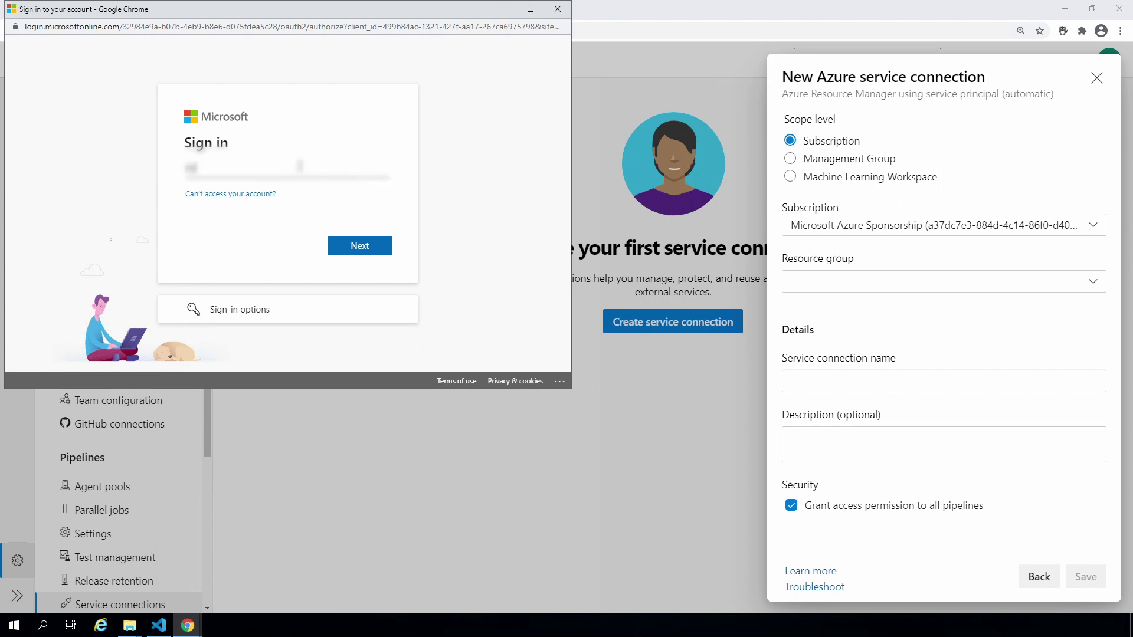
{"action": "type", "text": "min@e"}
{"action": "type", "text": "@gmail.com"}
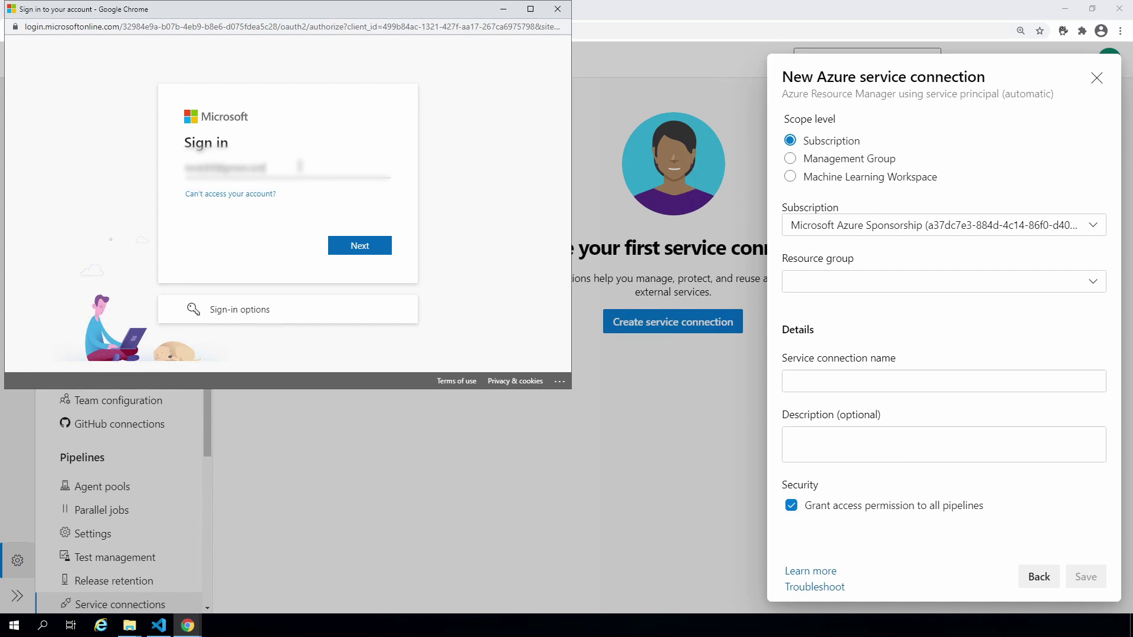
Submit the account email in the Microsoft sign-in popup to complete sign-in.
{"action": "left_click", "coordinate": [341, 253]}
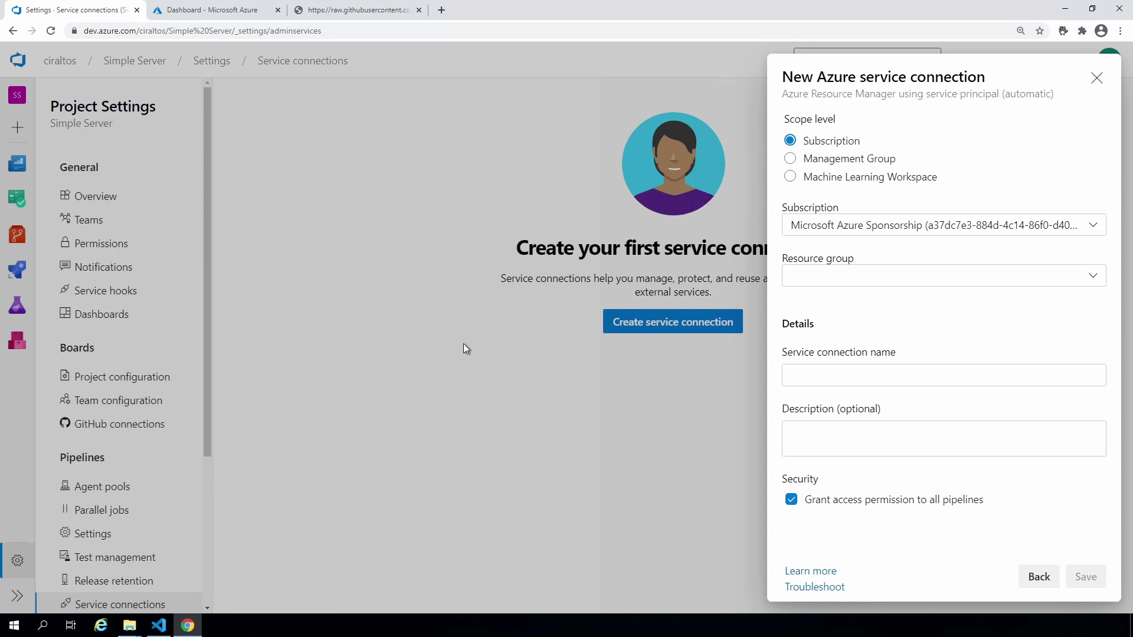
Enter DevOpsSC as the service connection name and save the connection.
{"action": "left_click", "coordinate": [804, 366]}
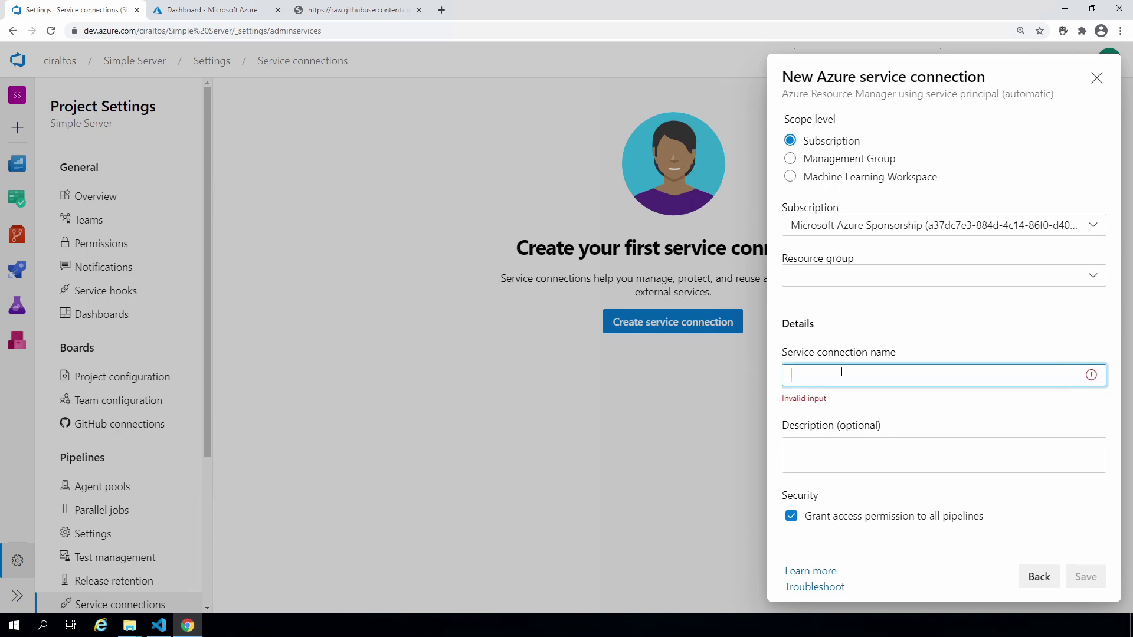
{"action": "type", "text": "DevOpsSC"}
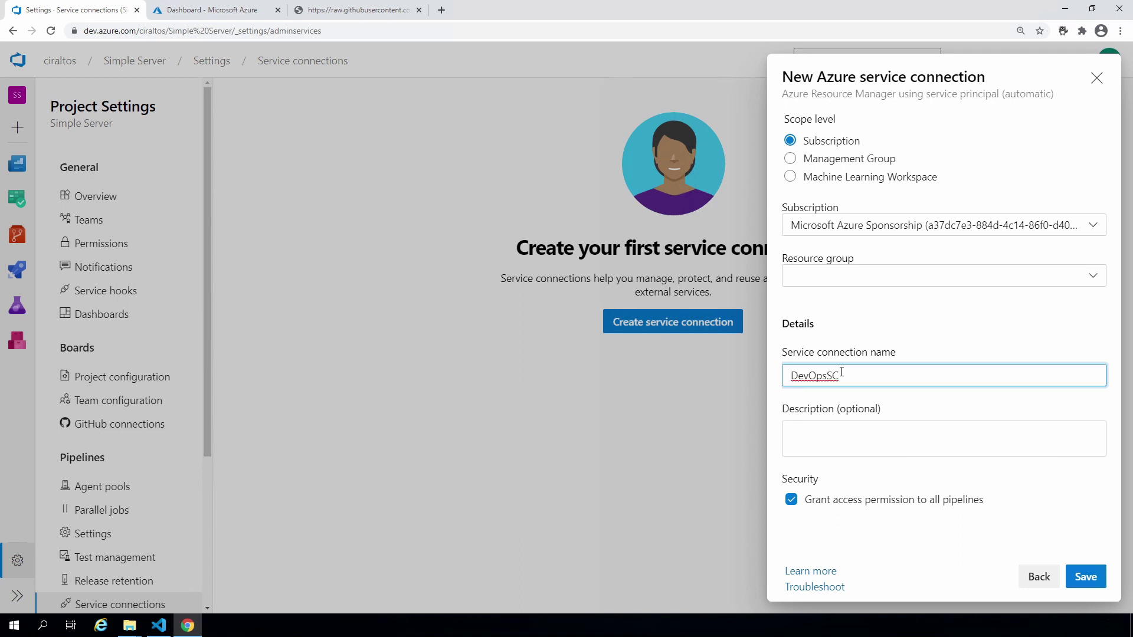
{"action": "left_click", "coordinate": [1085, 580]}
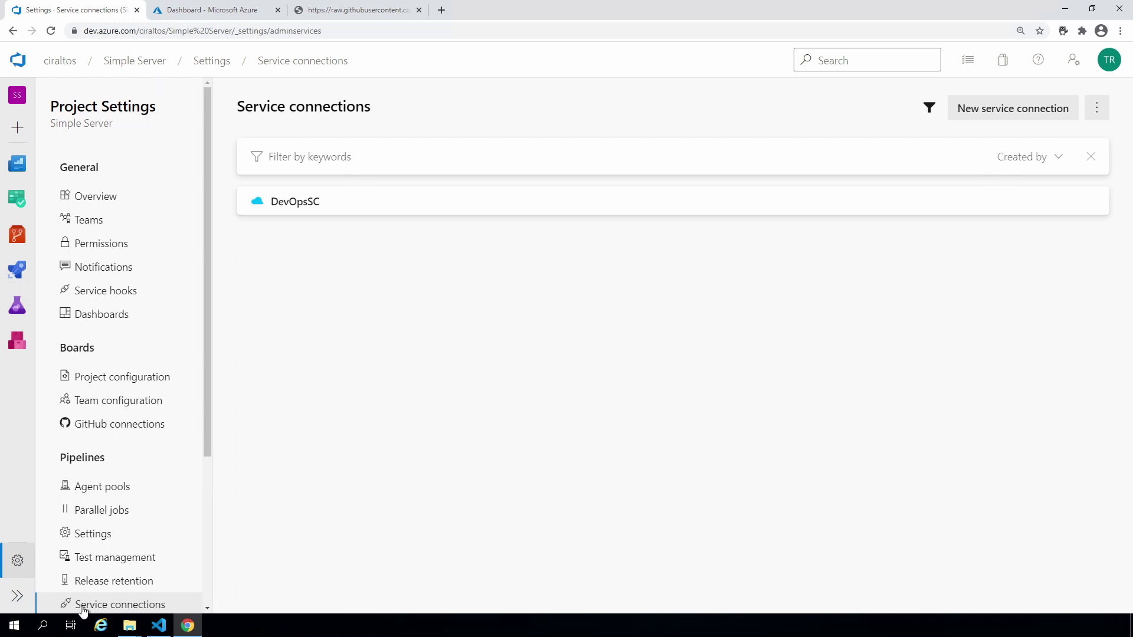
Create a new variable group in Pipelines > Library and rename it KeyVault.
{"action": "left_click", "coordinate": [18, 595]}
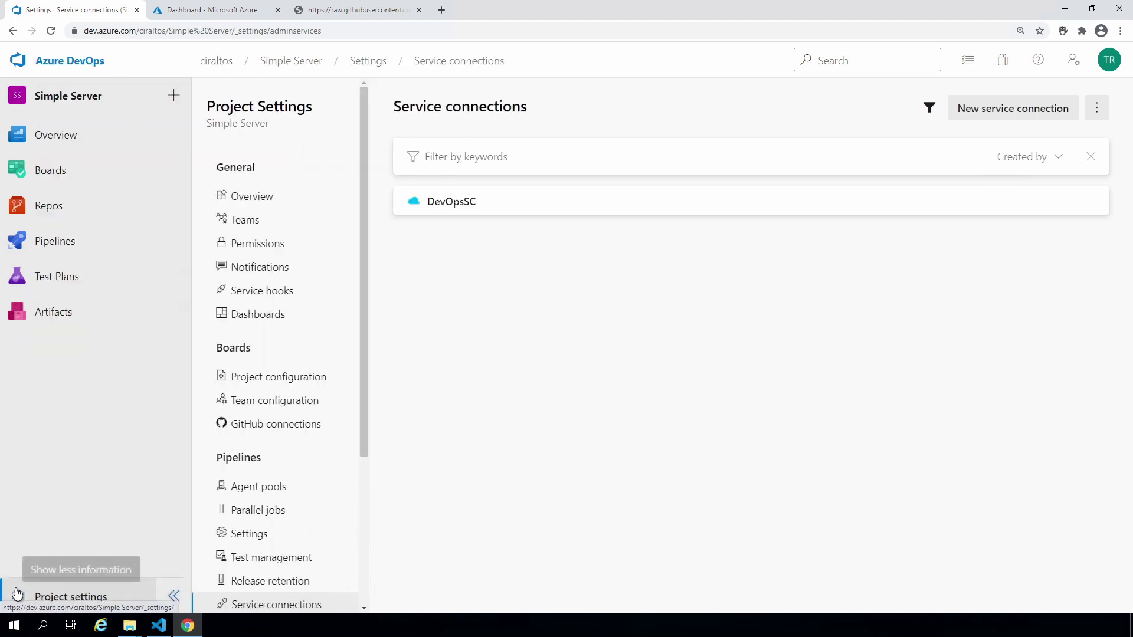
{"action": "left_click", "coordinate": [82, 247]}
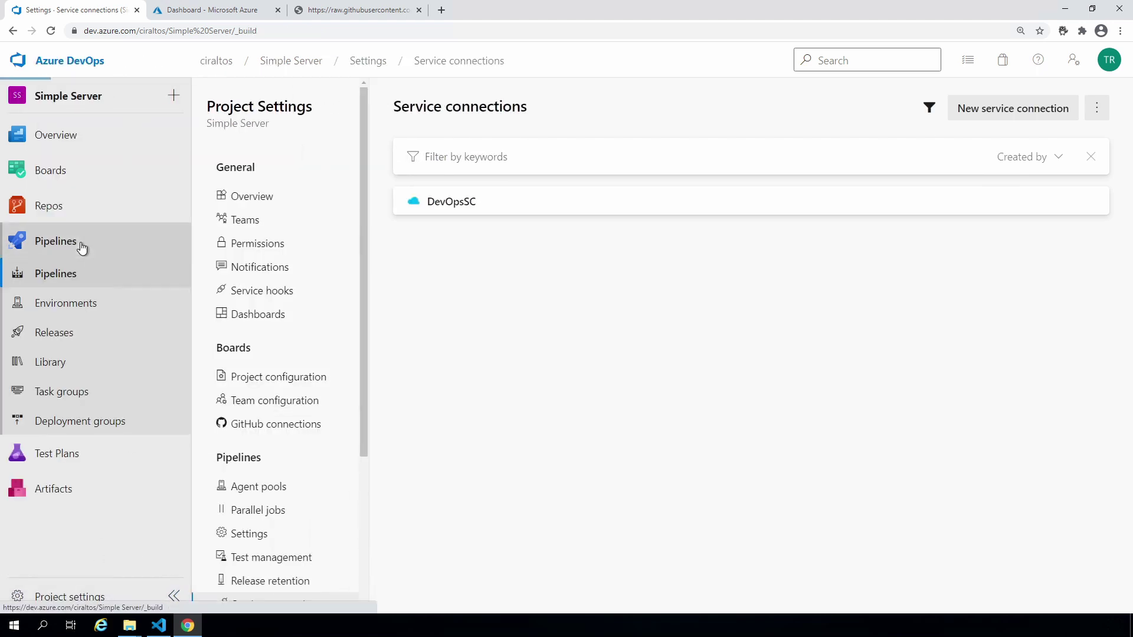
{"action": "left_click", "coordinate": [82, 364]}
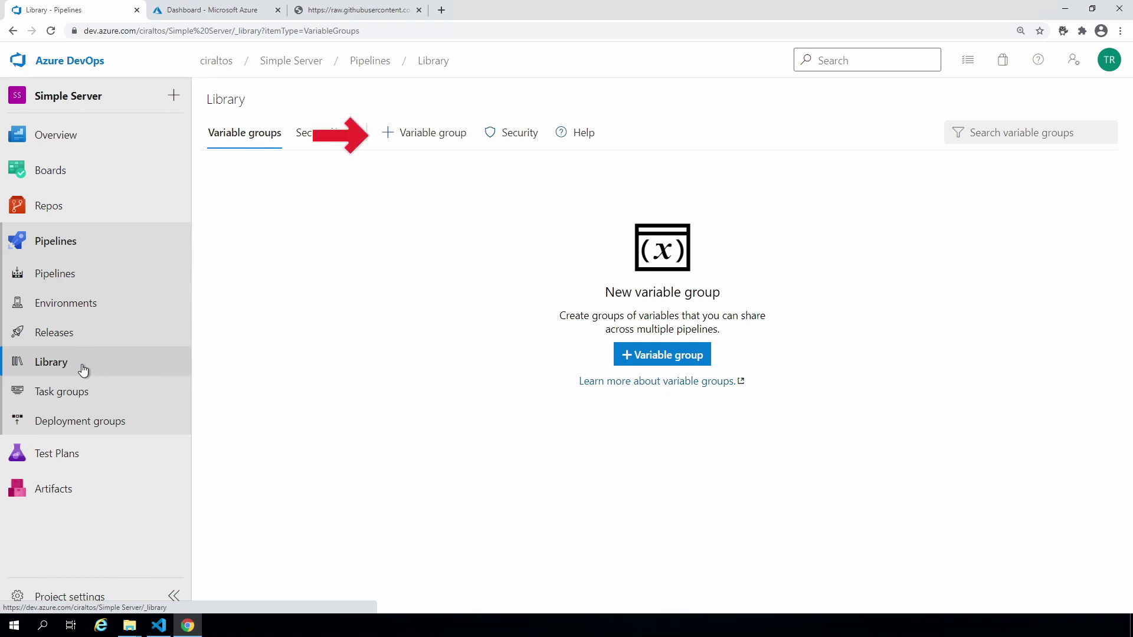
{"action": "left_click", "coordinate": [393, 137]}
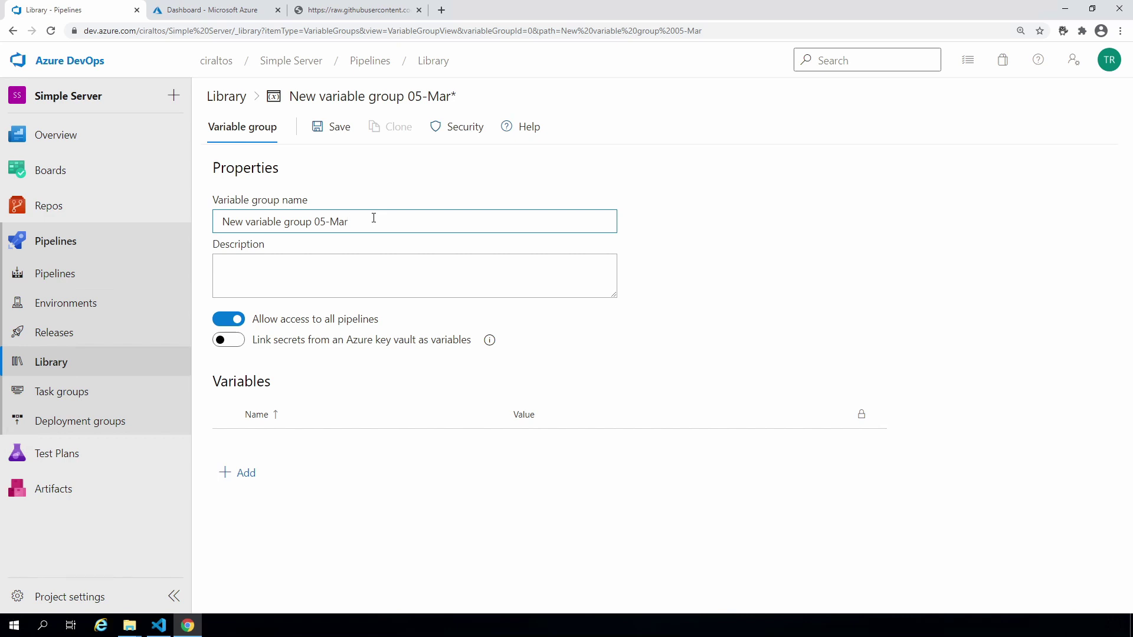
{"action": "triple_click", "coordinate": [508, 222]}
{"action": "type", "text": "Key"}
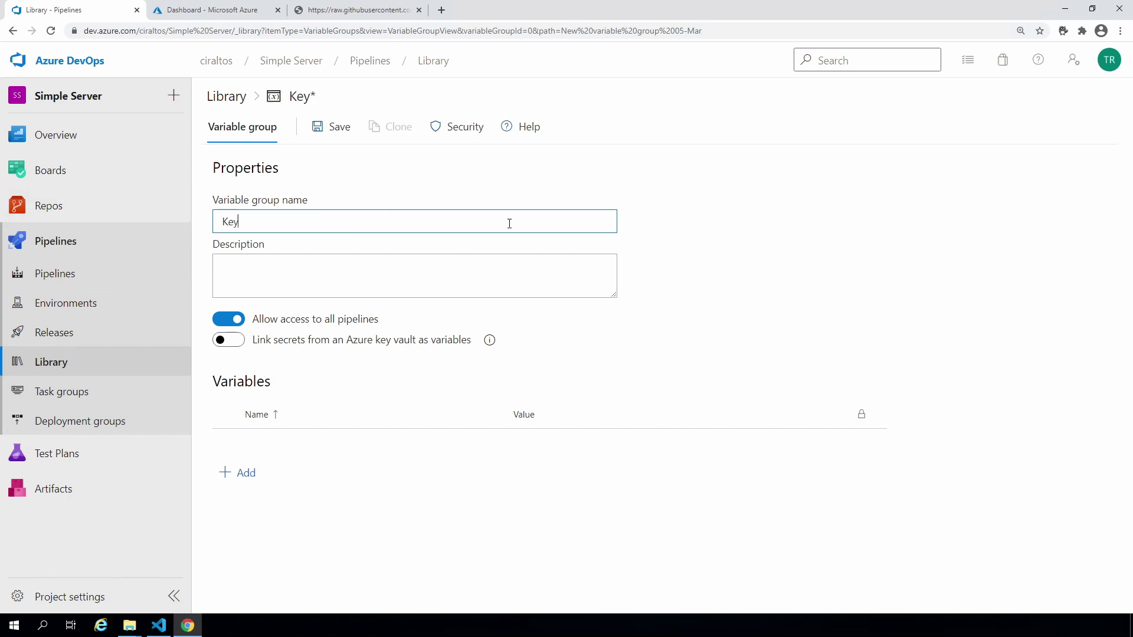
{"action": "type", "text": "Vault"}
Link the group's secrets to key vault cenuskeyvault01 through the DevOpsSC connection.
{"action": "left_click", "coordinate": [233, 341]}
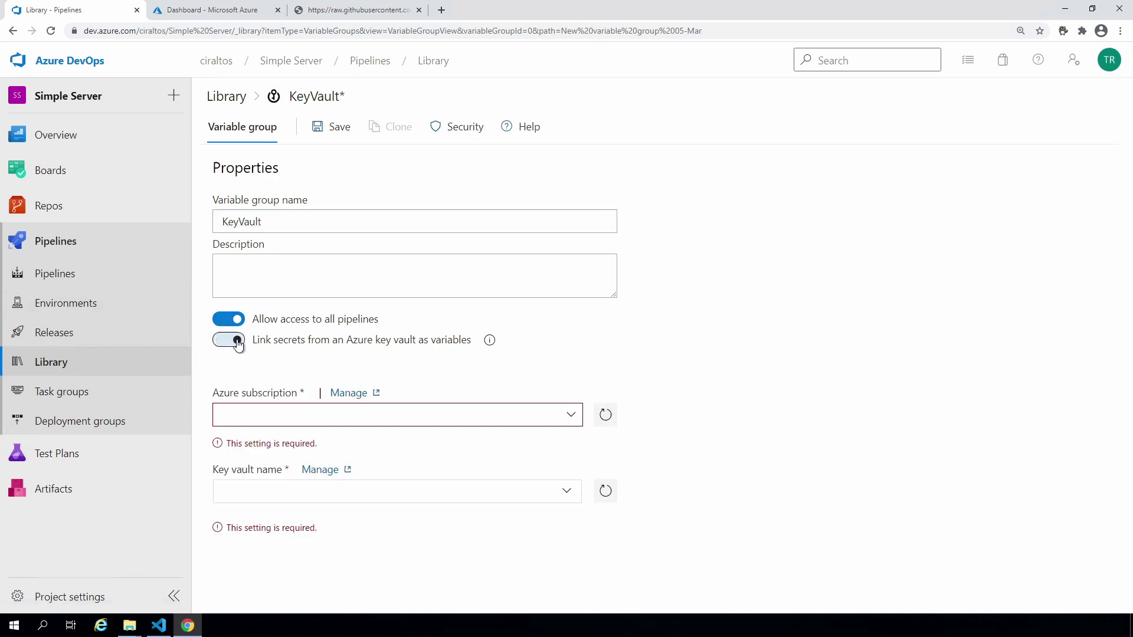
{"action": "left_click", "coordinate": [561, 419]}
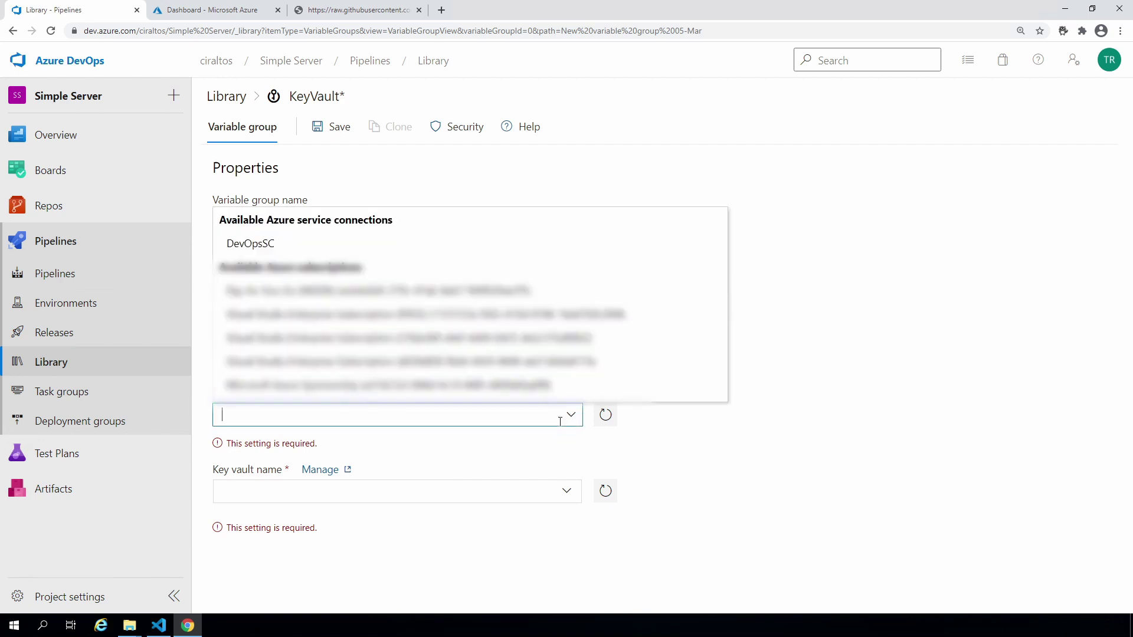
{"action": "left_click", "coordinate": [444, 251]}
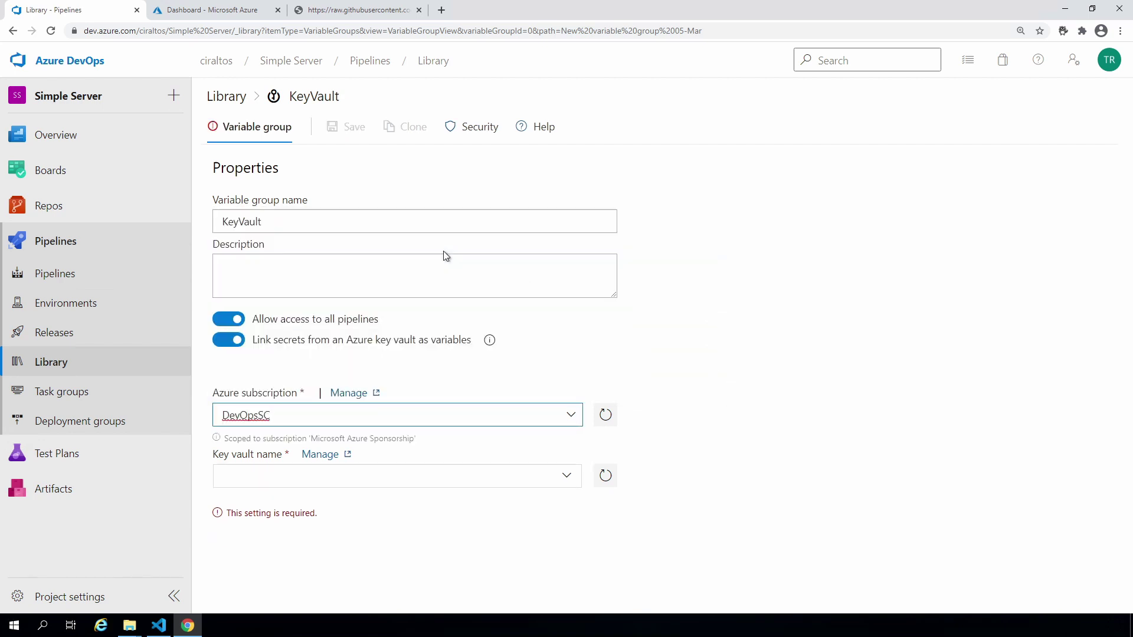
{"action": "left_click", "coordinate": [569, 478]}
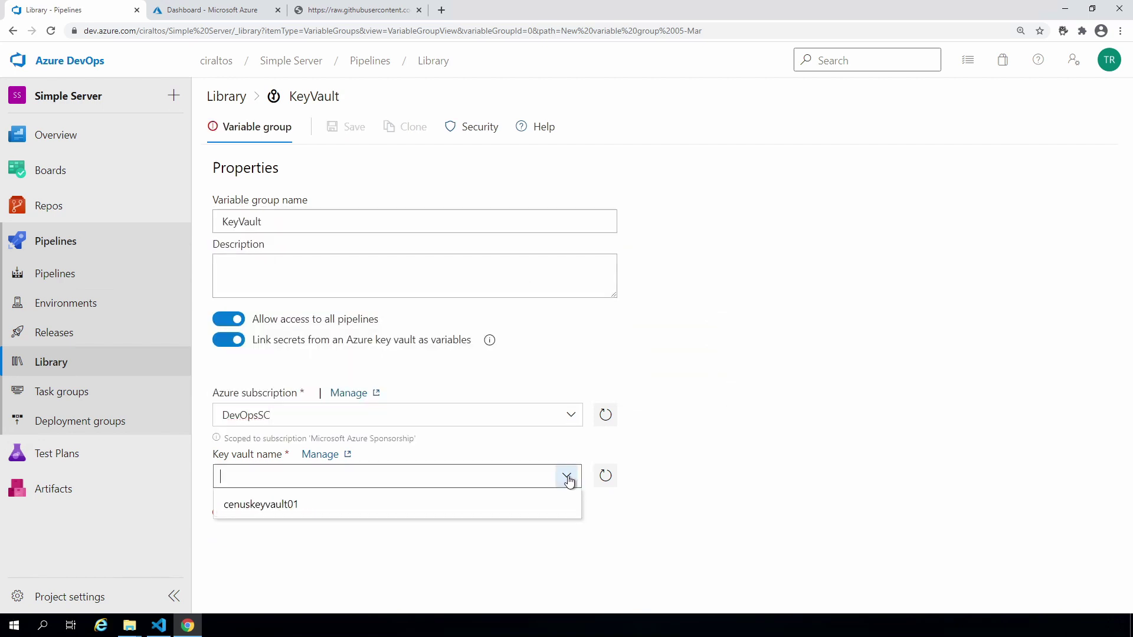
{"action": "left_click", "coordinate": [387, 509]}
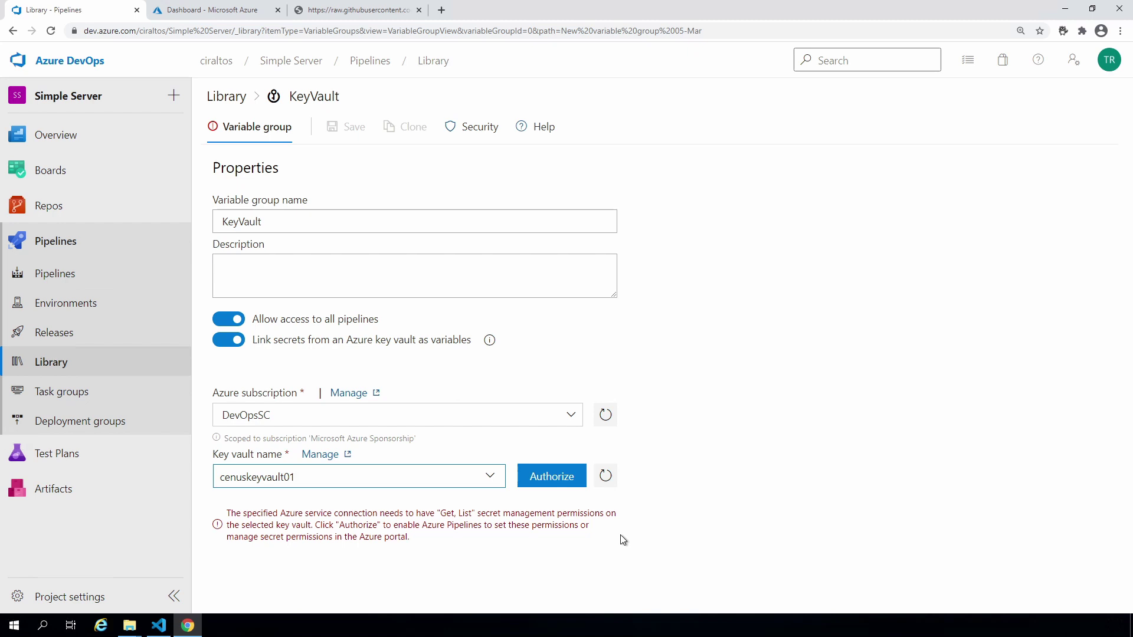
Authorize DevOpsSC to read cenuskeyvault01 by completing the Microsoft sign-in.
{"action": "left_click", "coordinate": [552, 485]}
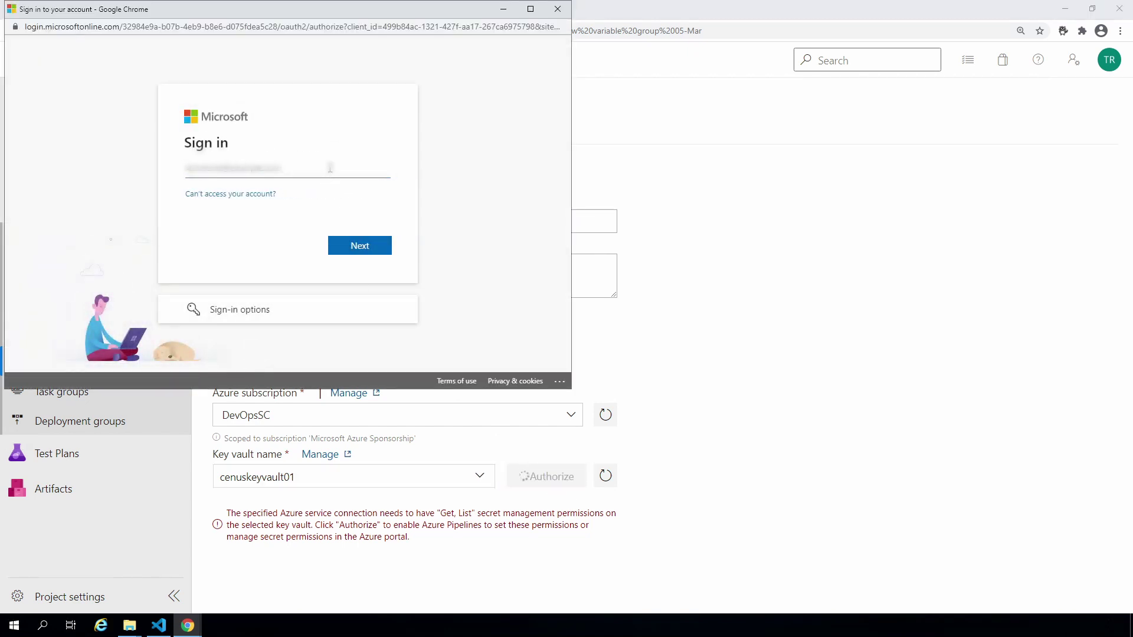
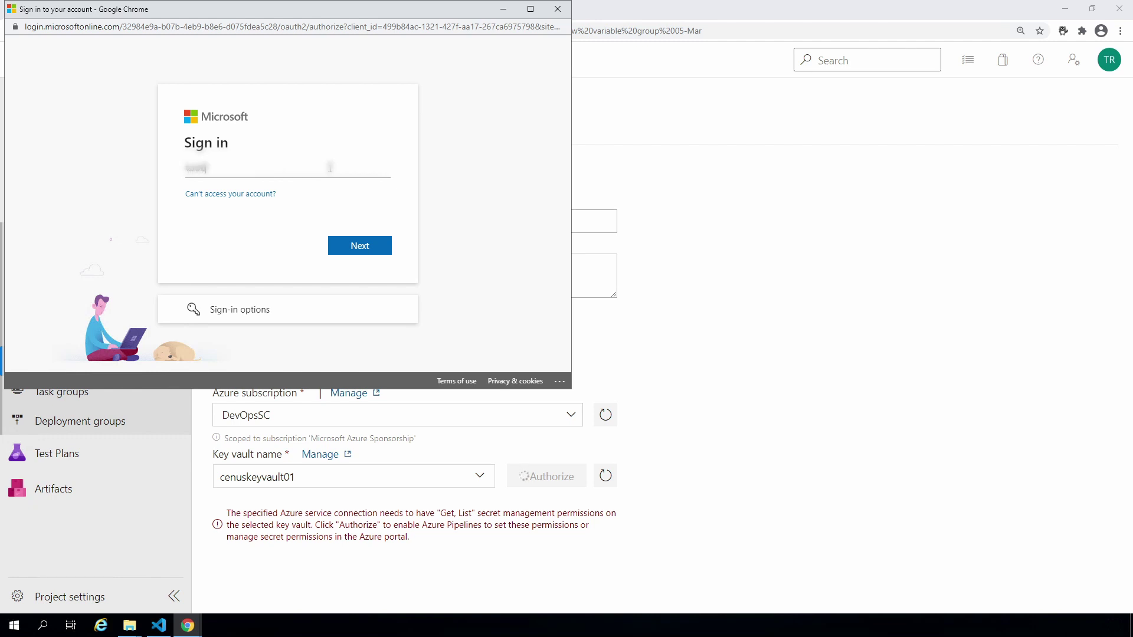
{"action": "key", "text": "Return"}
{"action": "scroll", "coordinate": [953, 448], "scroll_direction": "down", "scroll_amount": 1}
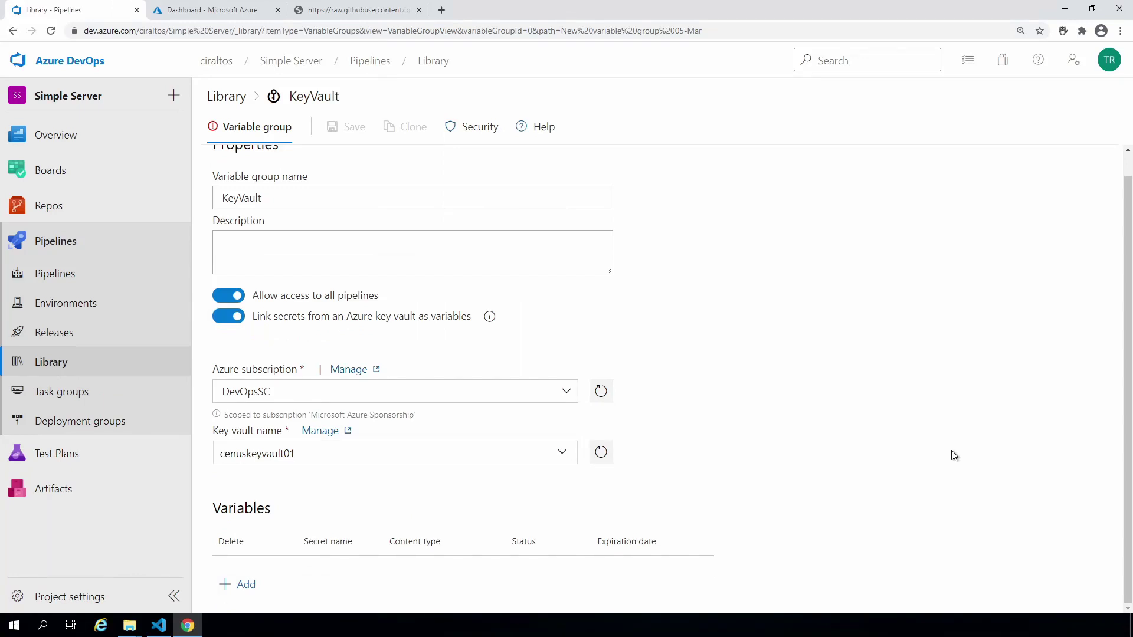
Add the LocalAdmin secret from cenuskeyvault01 to the KeyVault group and save the group.
{"action": "left_click", "coordinate": [241, 584]}
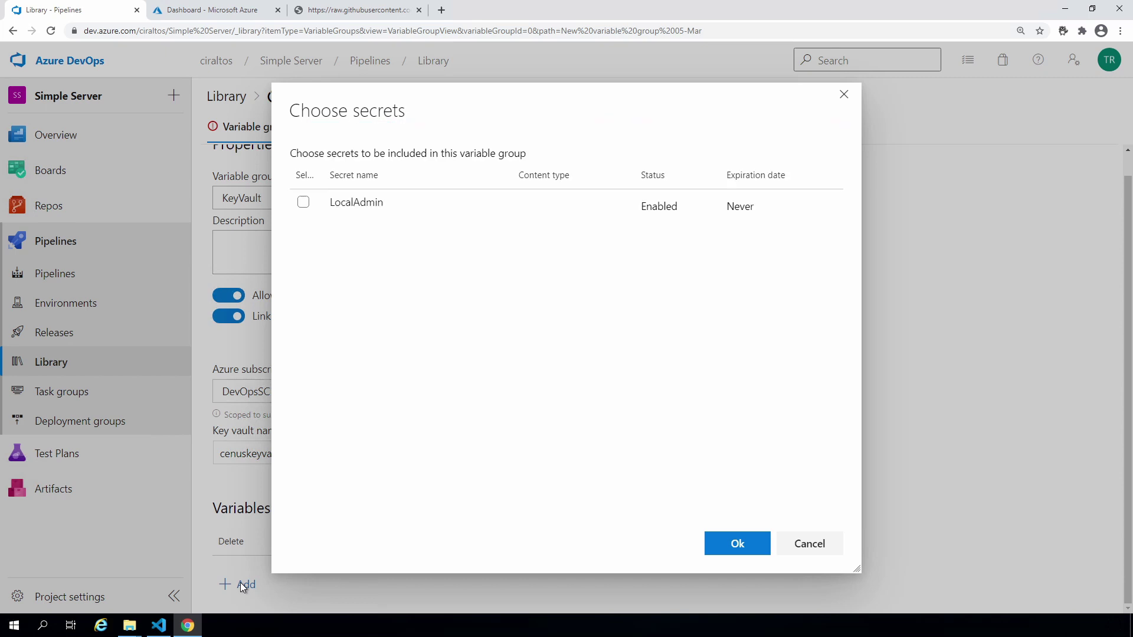
{"action": "left_click", "coordinate": [303, 204]}
{"action": "left_click", "coordinate": [734, 540]}
{"action": "scroll", "coordinate": [740, 534], "scroll_direction": "down", "scroll_amount": 1}
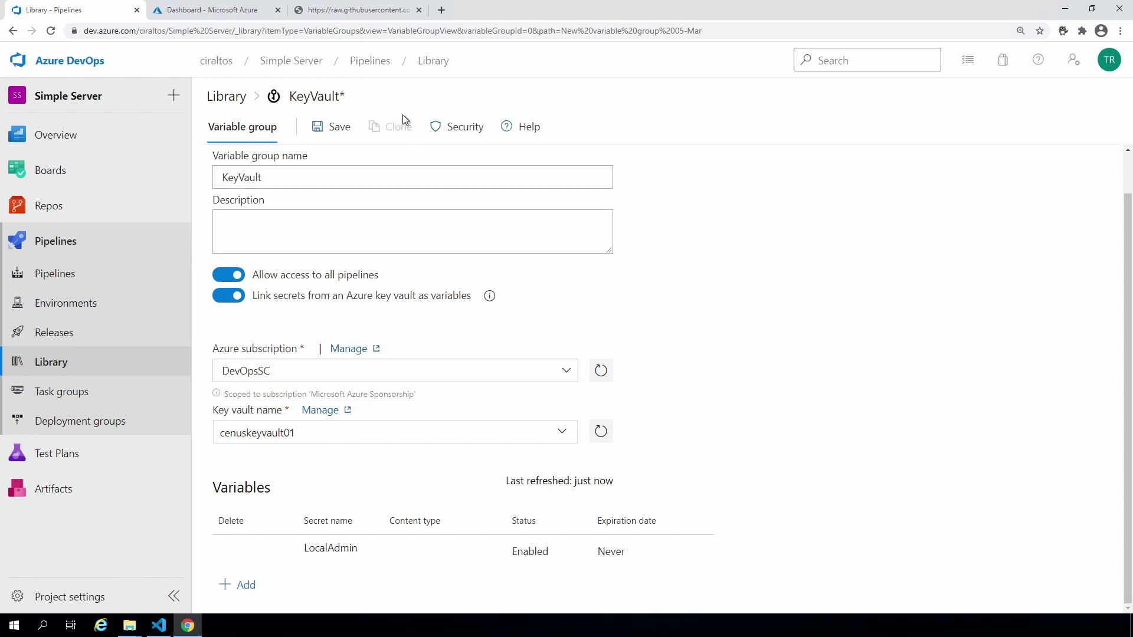
{"action": "left_click", "coordinate": [340, 128]}
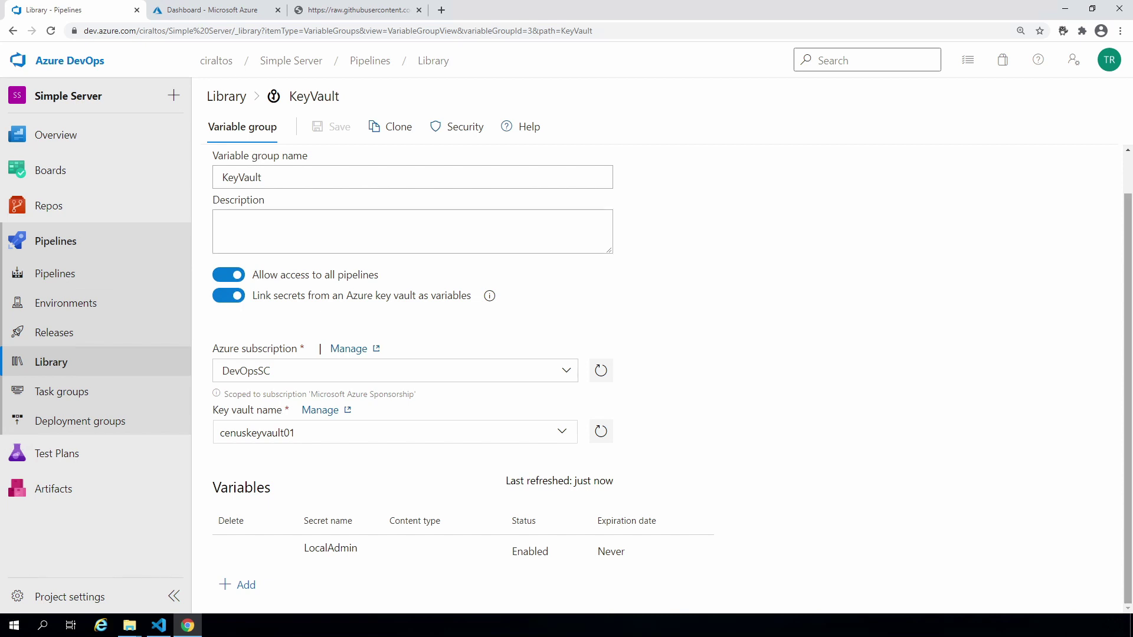
Set up a new build pipeline for Simple Server and delete starter YAML lines 13–19.
{"action": "left_click", "coordinate": [56, 212]}
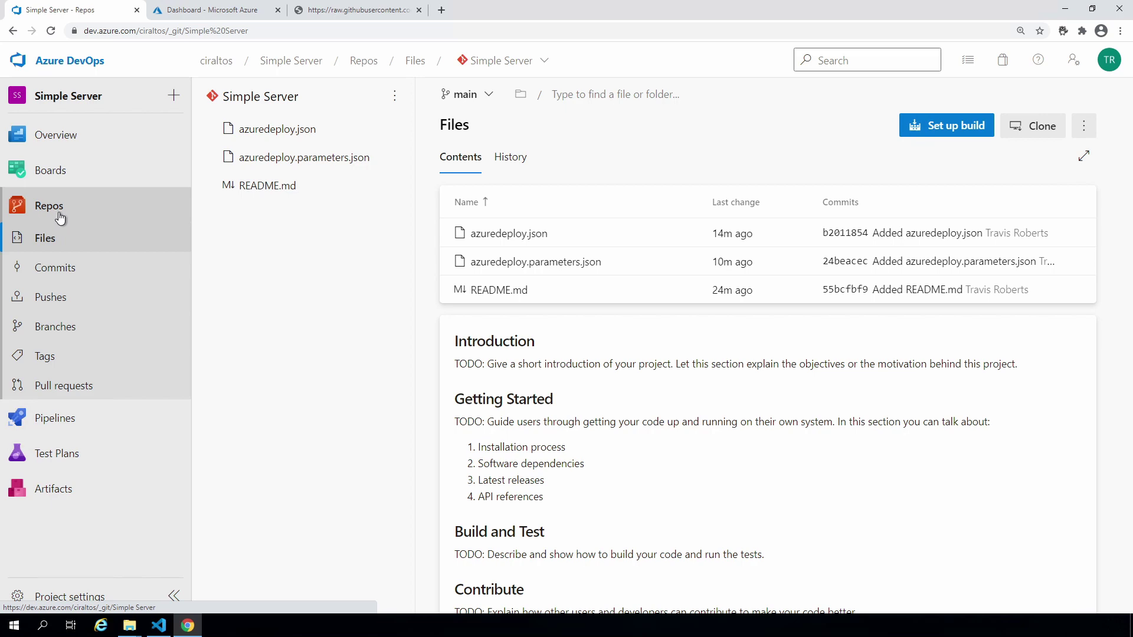
{"action": "left_click", "coordinate": [949, 128]}
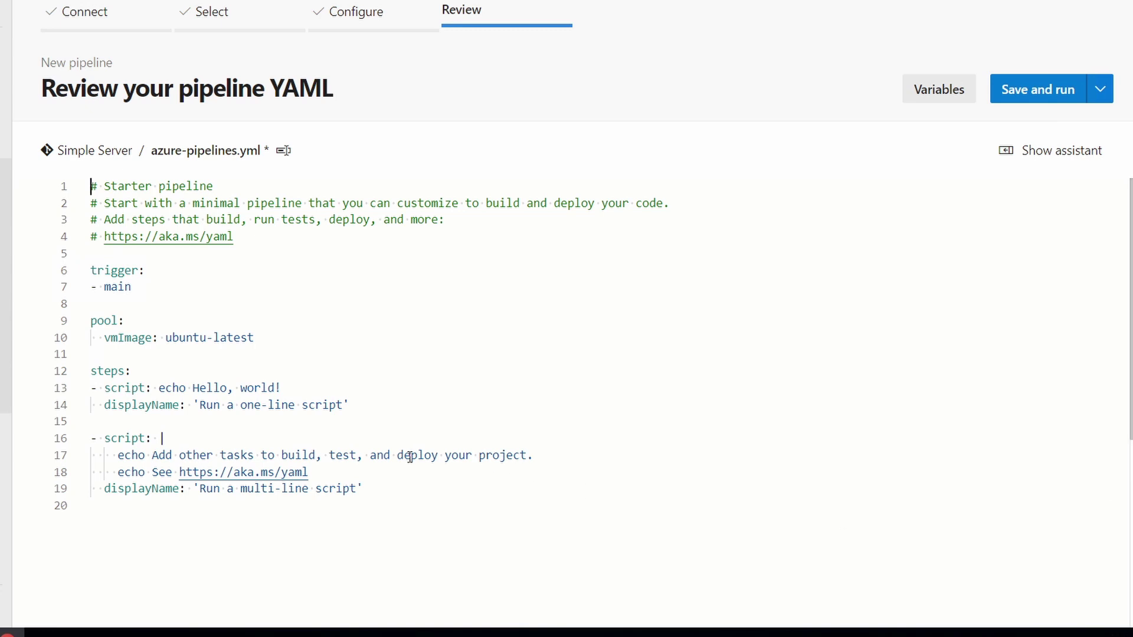
{"action": "left_click_drag", "start_coordinate": [365, 490], "coordinate": [82, 400]}
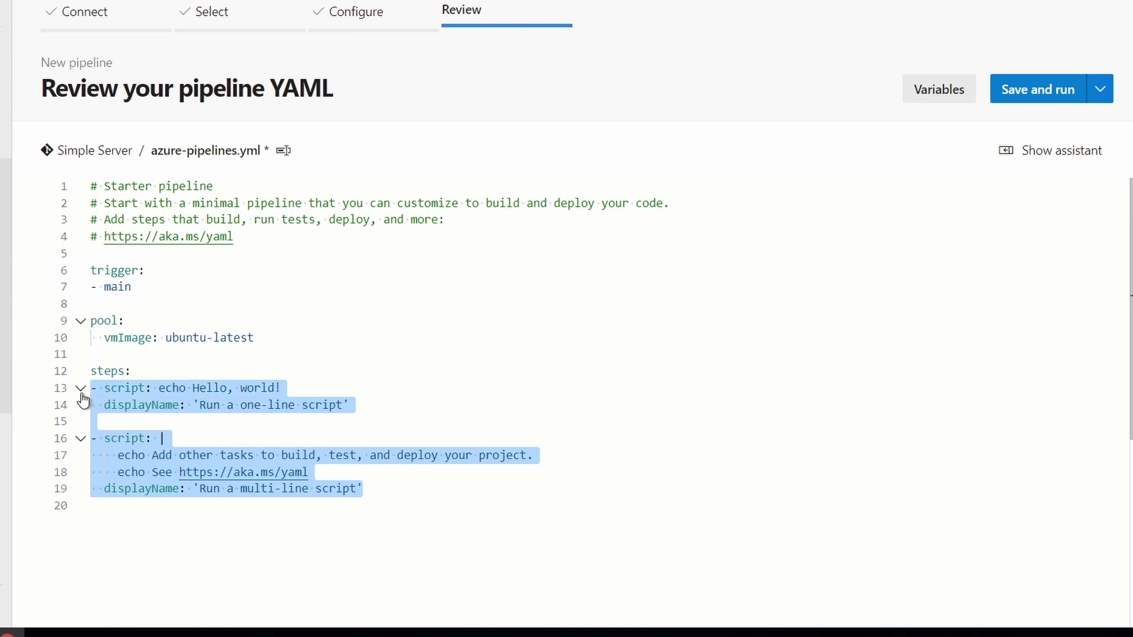
{"action": "key", "text": "Delete"}
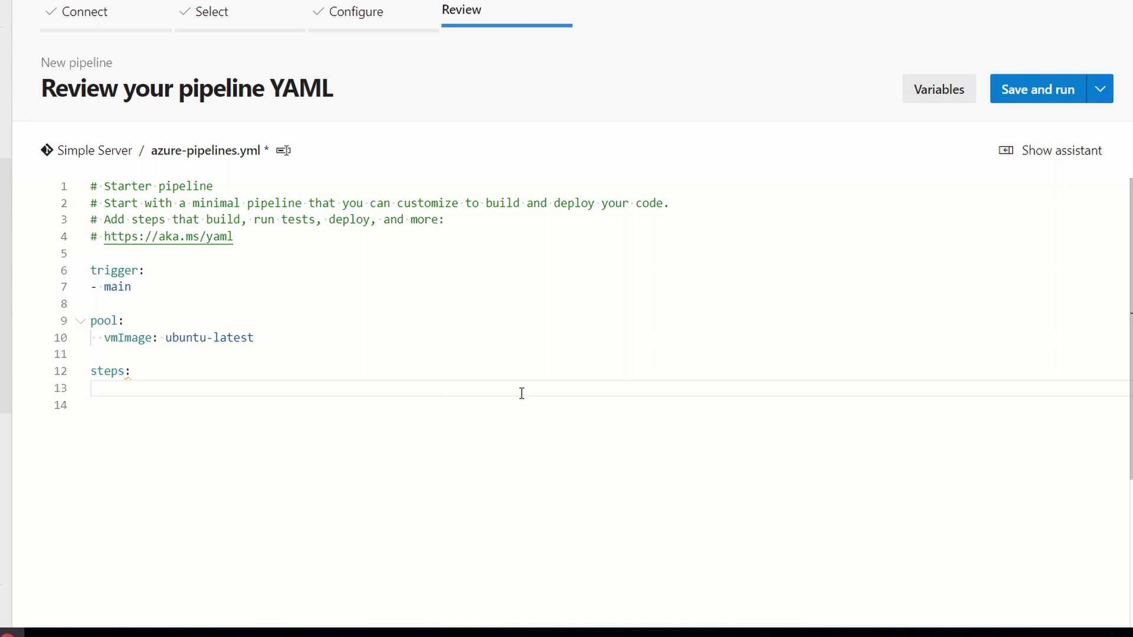
Add an Azure Key Vault task using DevOpsSC, vault cenuskeyvault01 and secrets filter LocalAdmin.
{"action": "left_click", "coordinate": [1046, 153]}
{"action": "left_click", "coordinate": [1015, 191]}
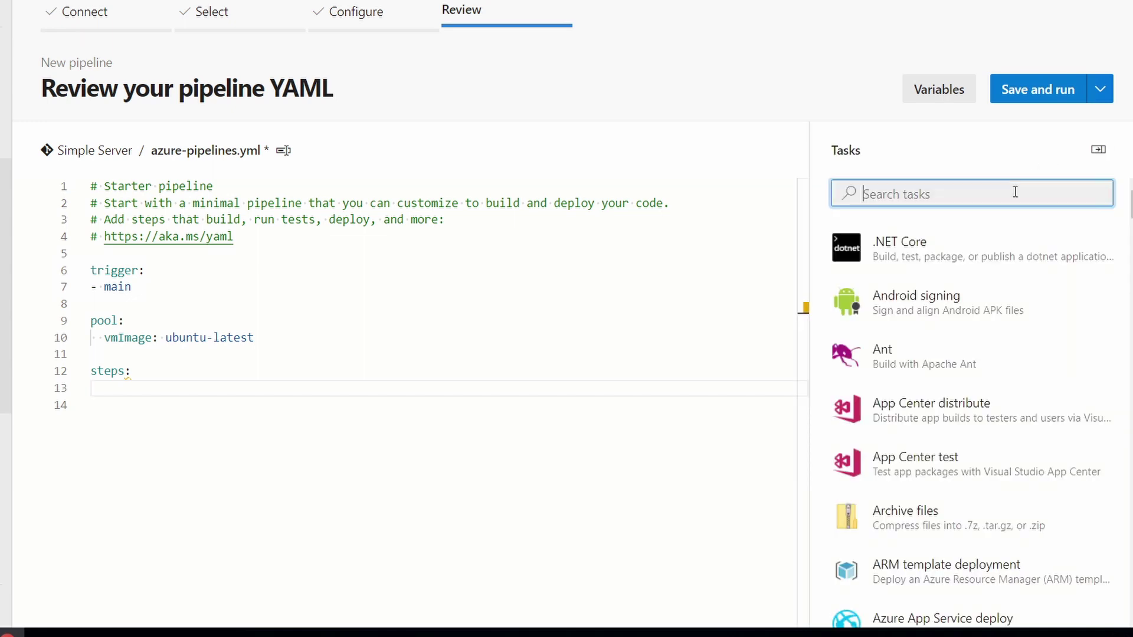
{"action": "type", "text": "Key V"}
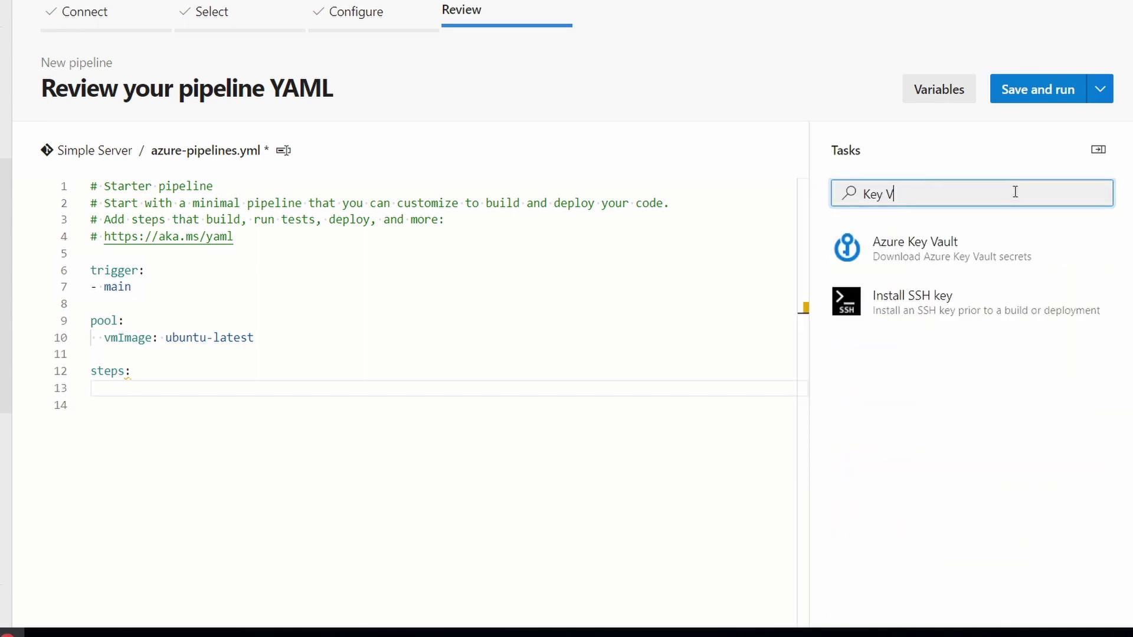
{"action": "type", "text": "ault"}
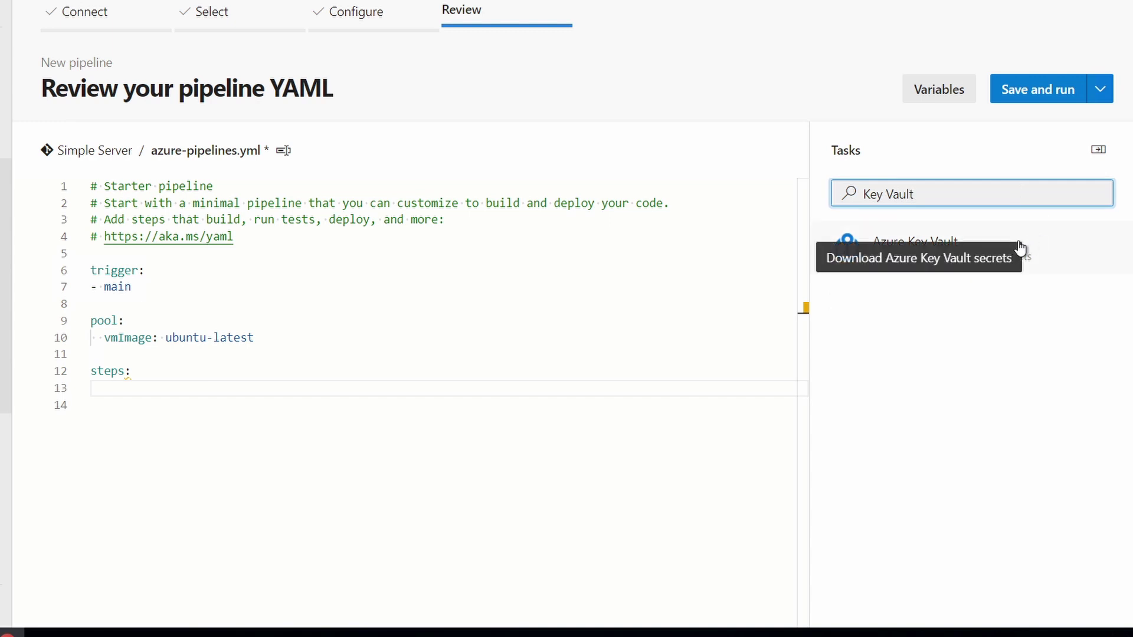
{"action": "left_click", "coordinate": [1017, 245]}
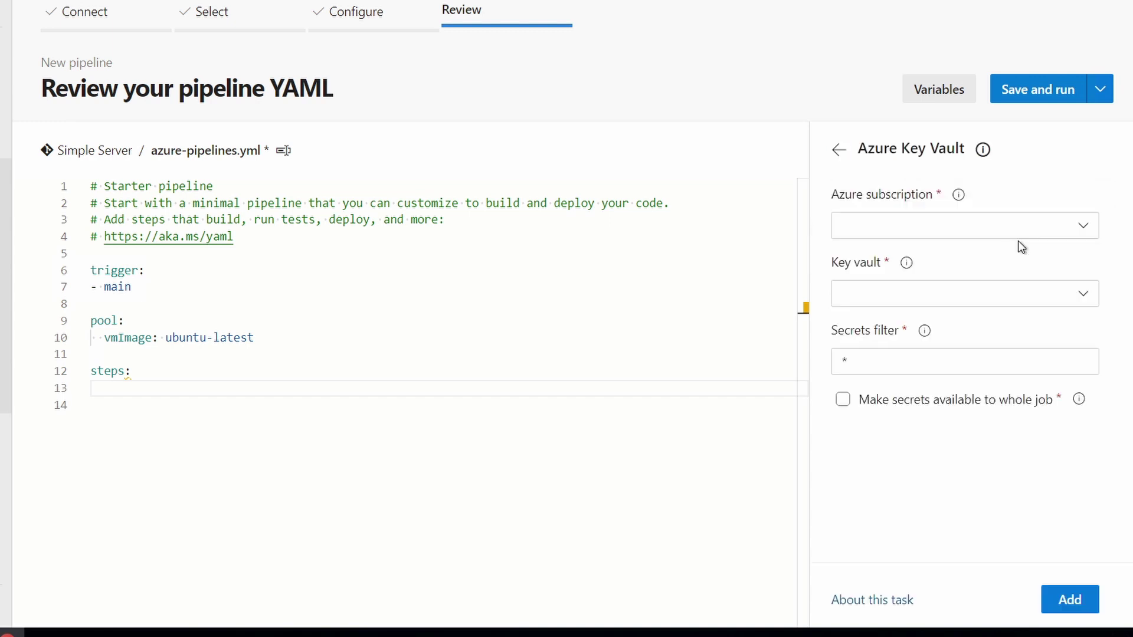
{"action": "left_click", "coordinate": [1083, 228]}
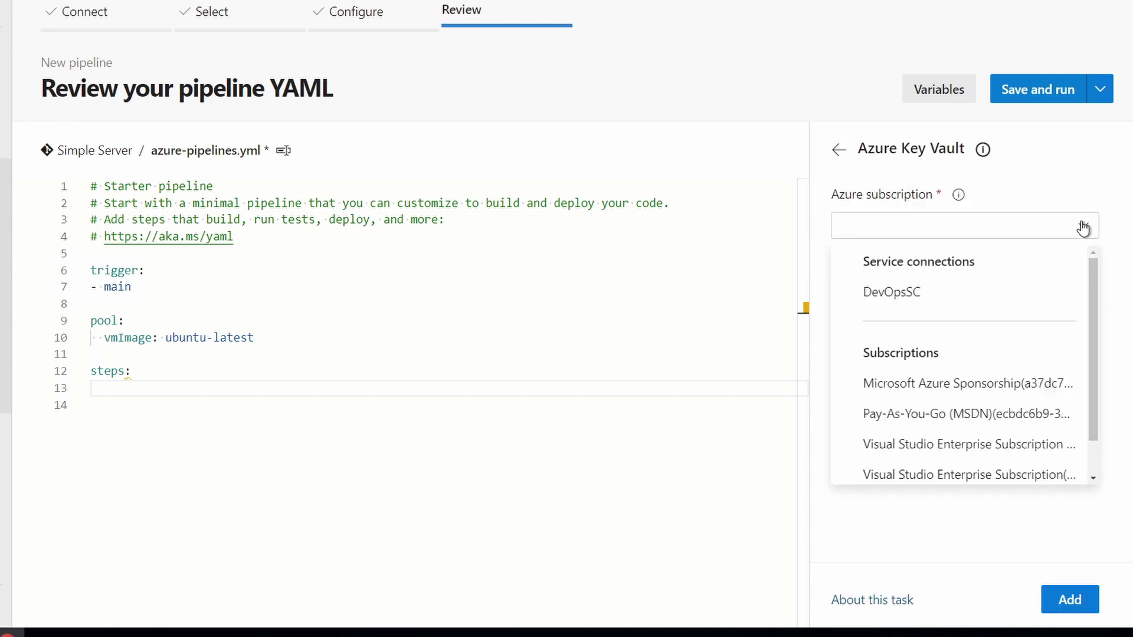
{"action": "left_click", "coordinate": [938, 301]}
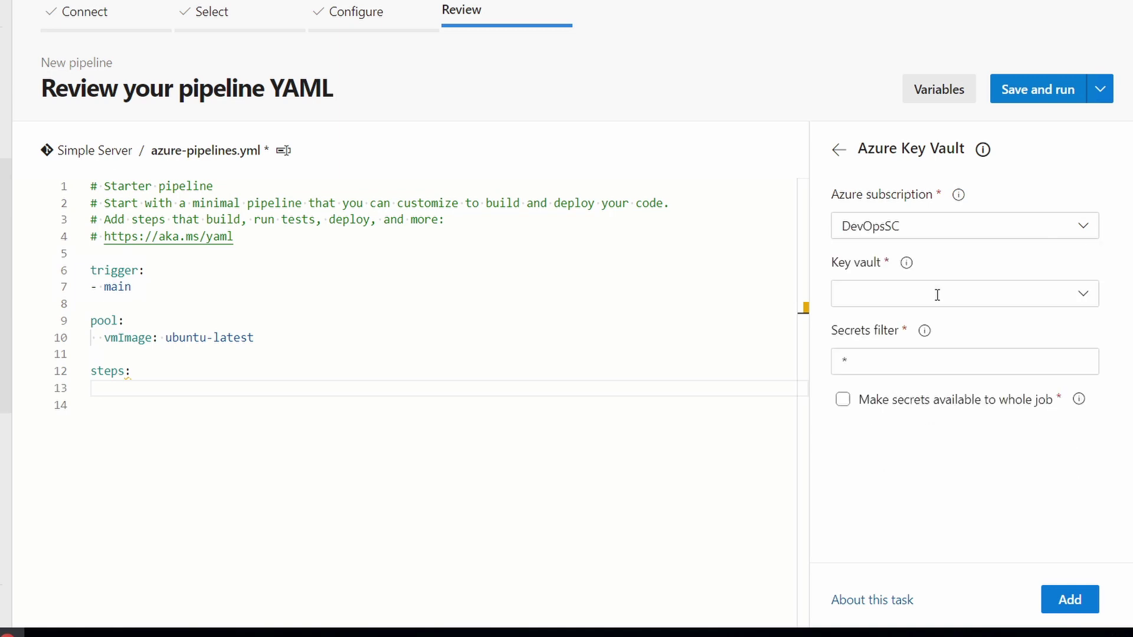
{"action": "left_click", "coordinate": [1083, 297]}
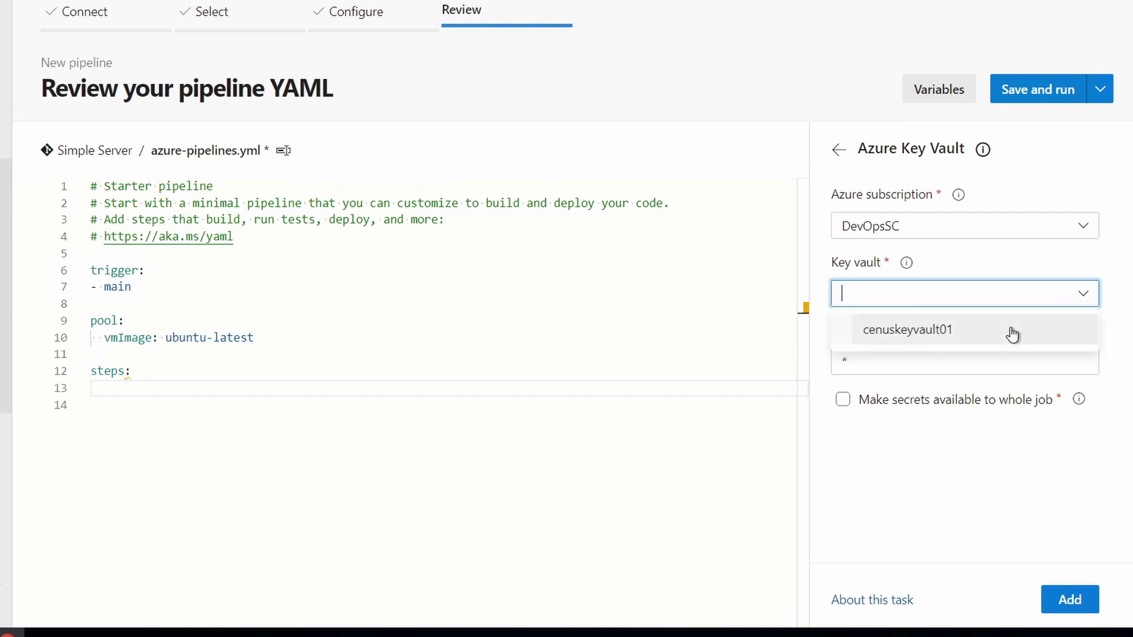
{"action": "left_click", "coordinate": [1007, 329]}
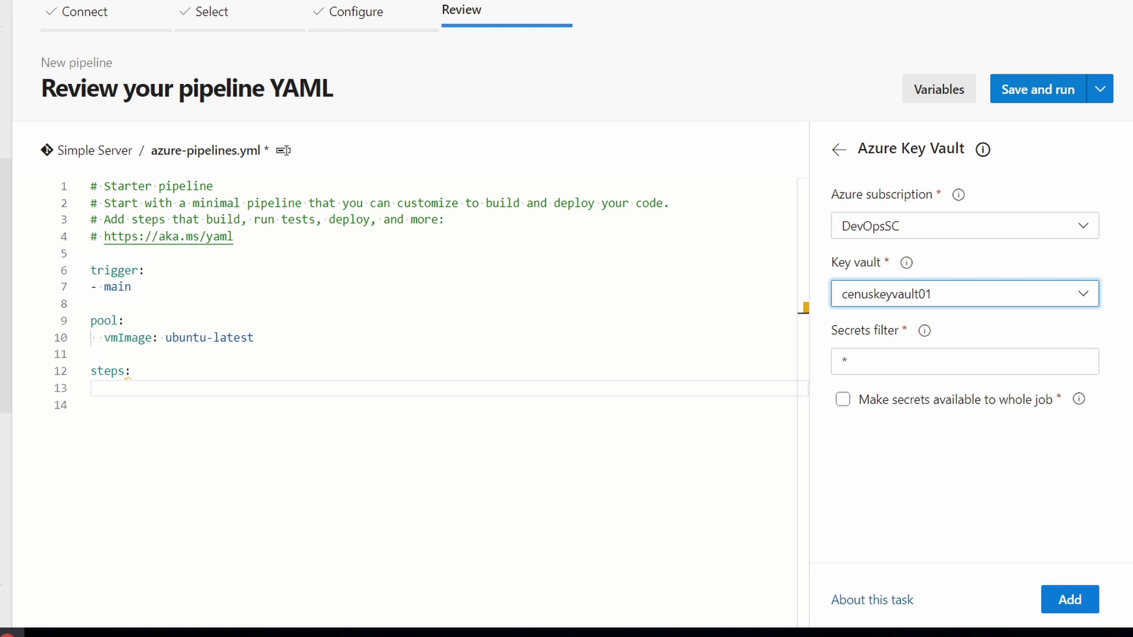
{"action": "left_click", "coordinate": [1000, 365]}
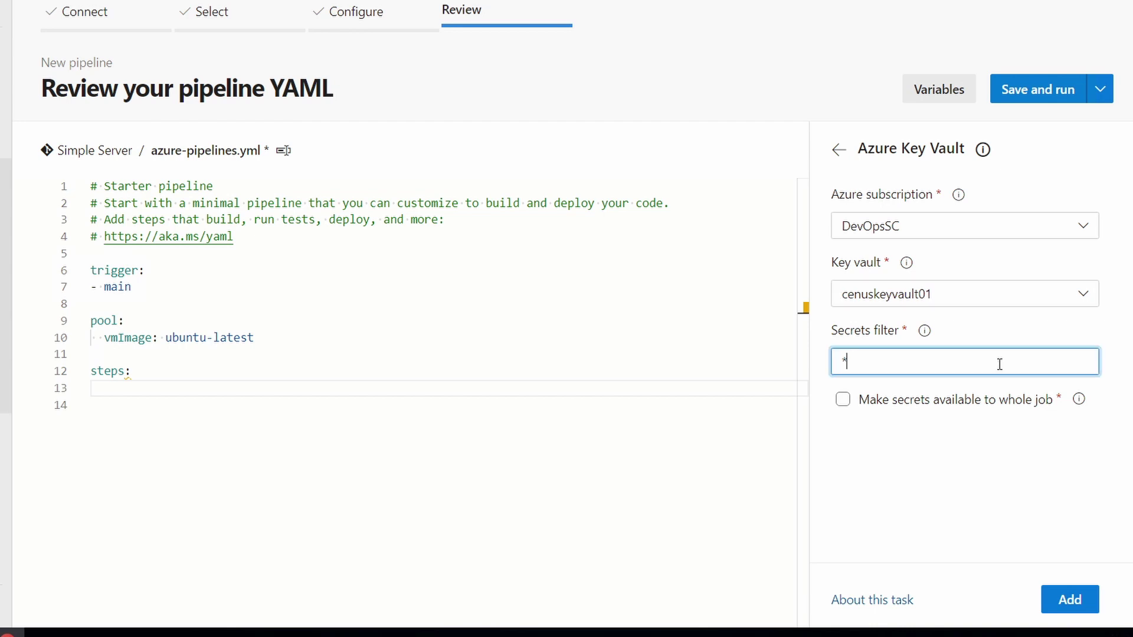
{"action": "type", "text": "Local"}
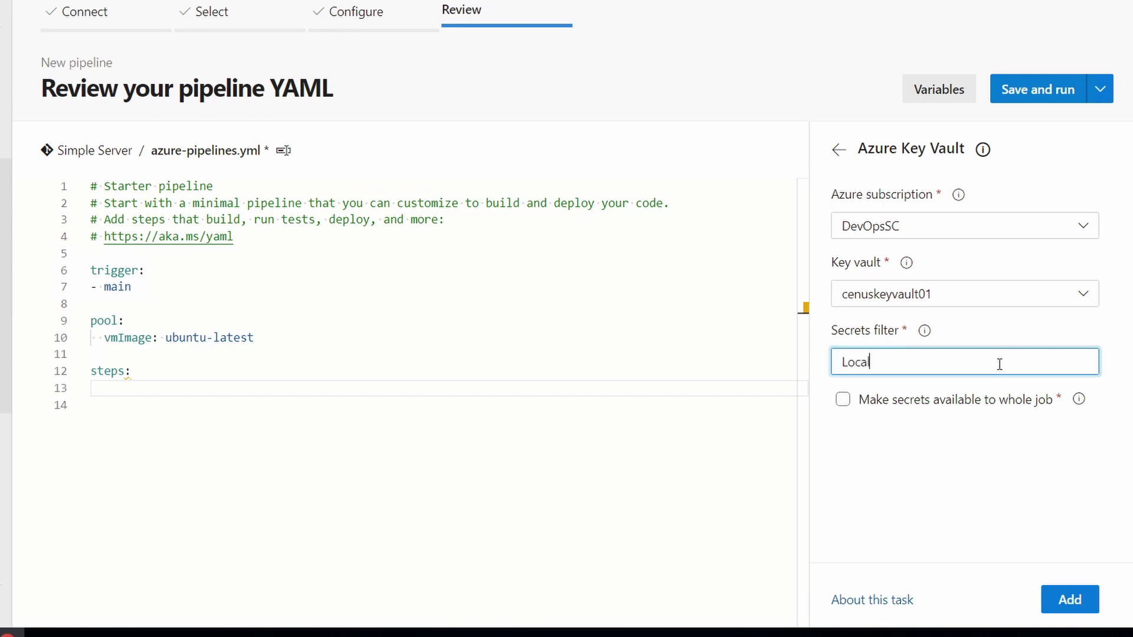
{"action": "type", "text": "Admin"}
{"action": "left_click", "coordinate": [1069, 600]}
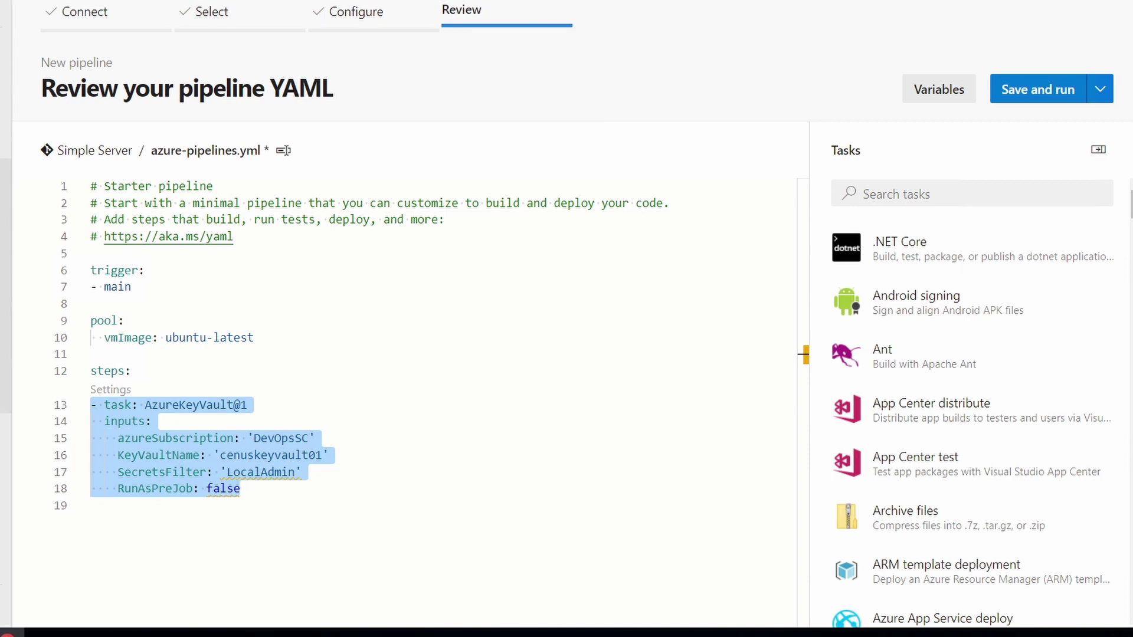
Start an ARM template deployment task below the Key Vault step, using the DevOpsSC connection.
{"action": "left_click", "coordinate": [651, 510]}
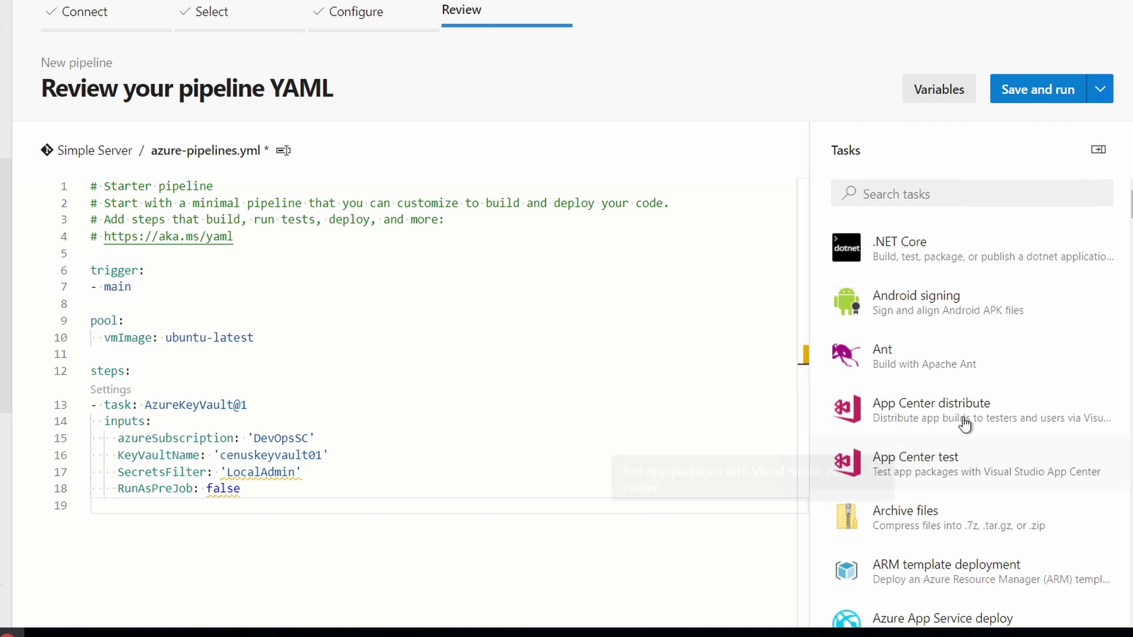
{"action": "left_click", "coordinate": [959, 197]}
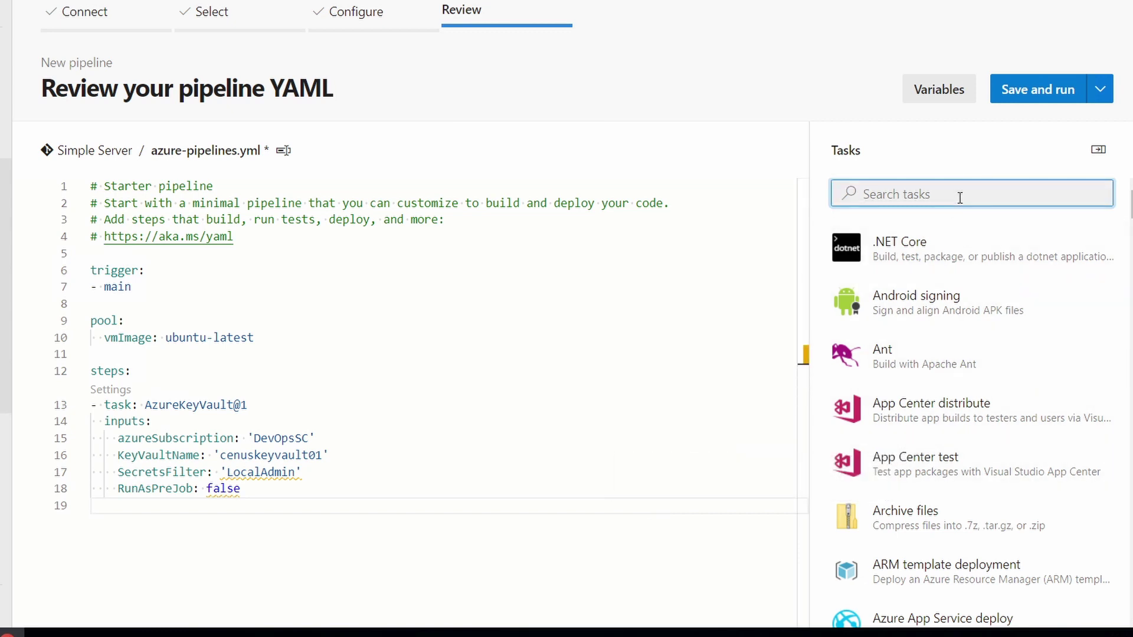
{"action": "type", "text": "ARM"}
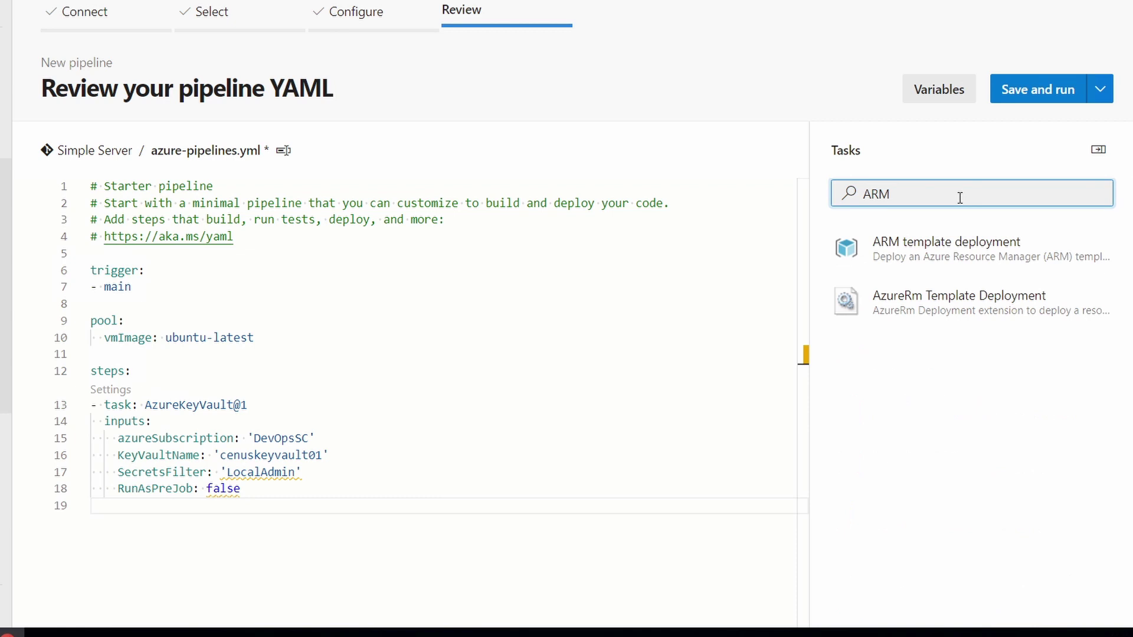
{"action": "left_click", "coordinate": [989, 248]}
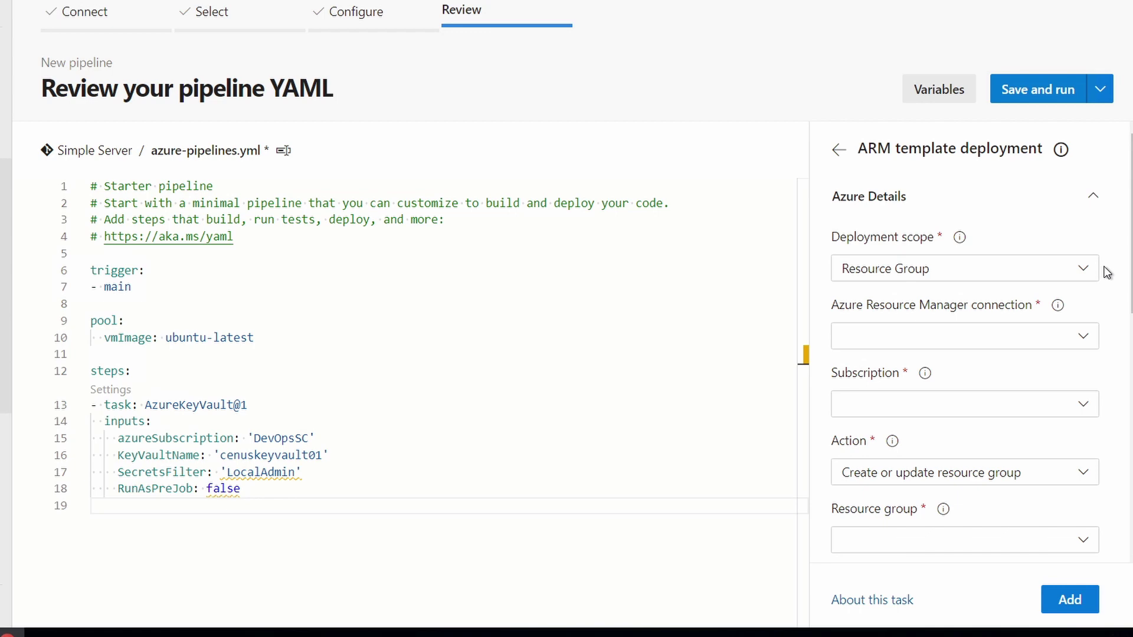
{"action": "left_click", "coordinate": [1088, 341]}
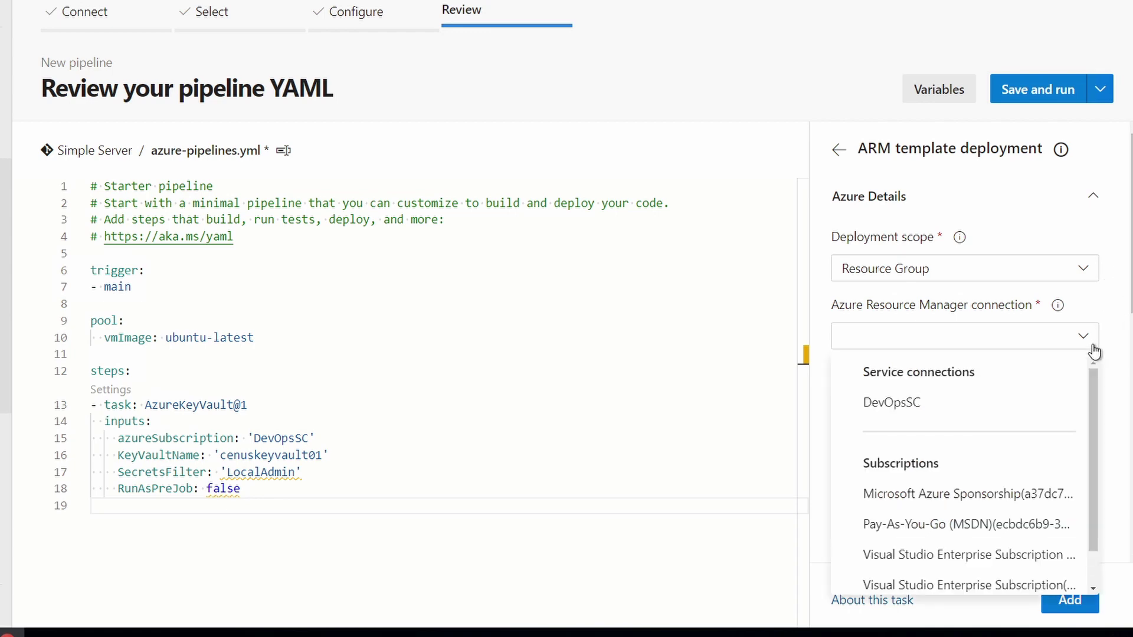
{"action": "left_click", "coordinate": [1023, 414]}
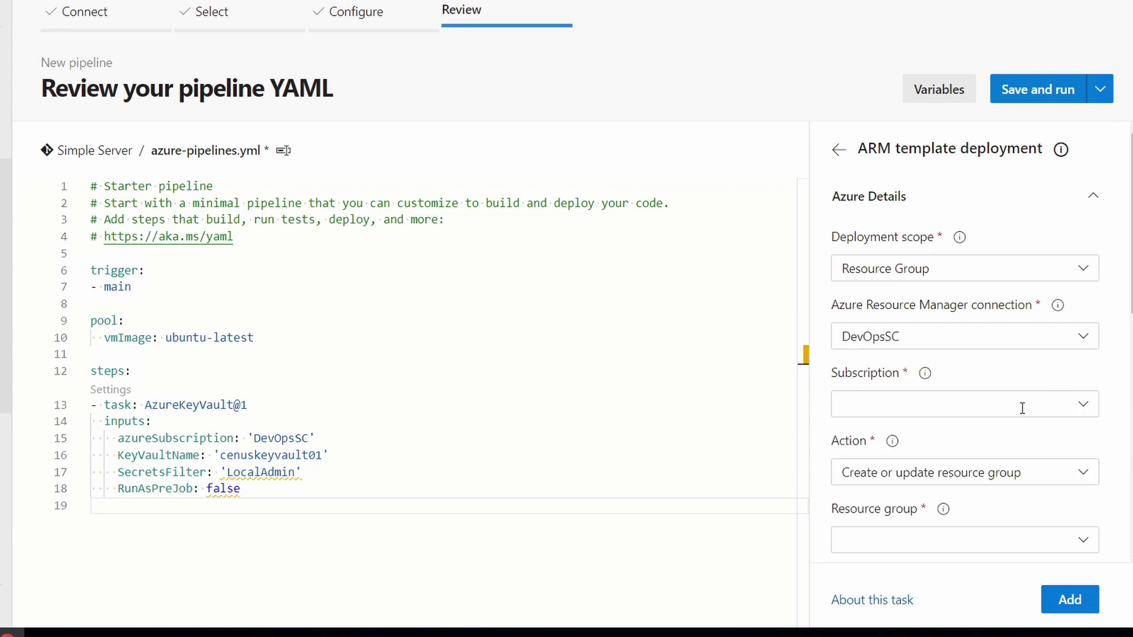
Set subscription Microsoft Azure Sponsorship, resource group SimpleServerRG and location Central US.
{"action": "left_click", "coordinate": [1084, 405]}
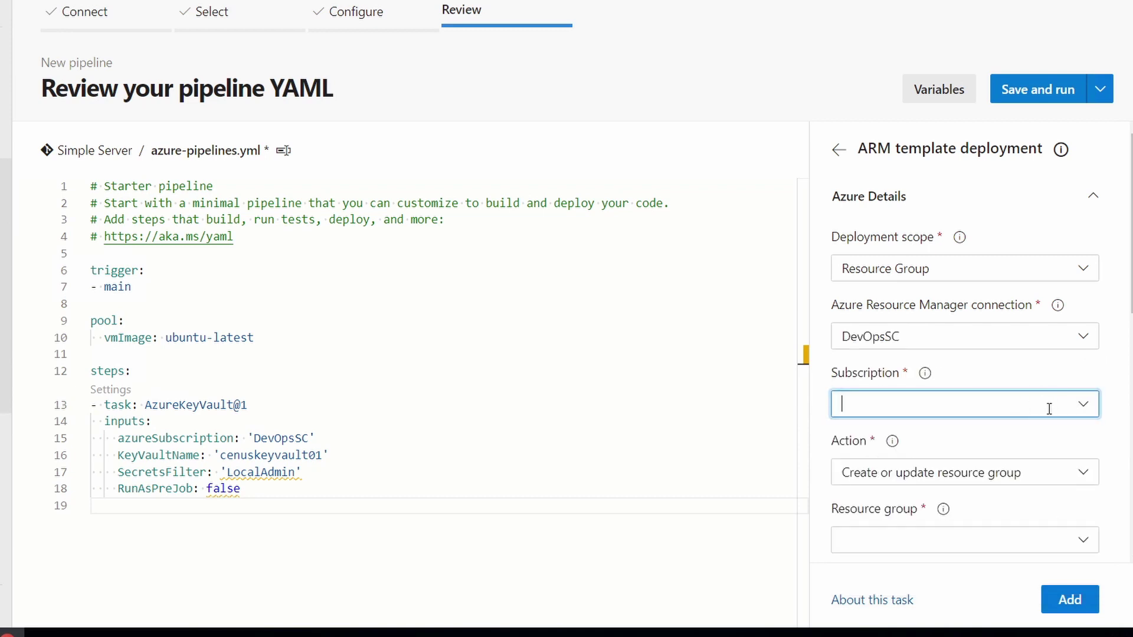
{"action": "left_click", "coordinate": [1090, 409]}
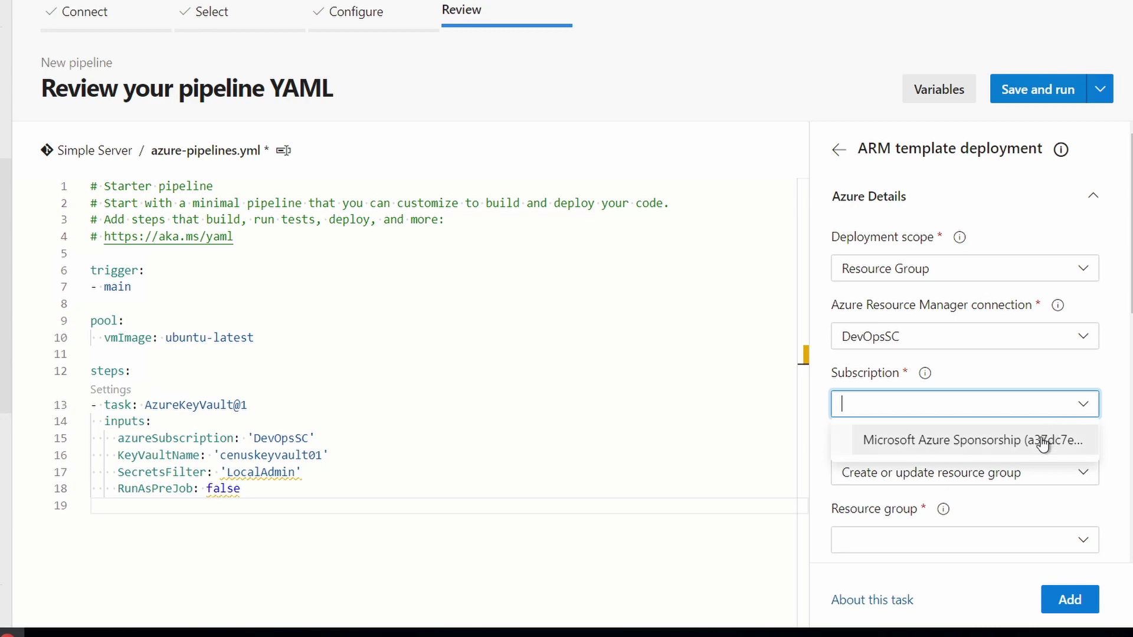
{"action": "left_click", "coordinate": [1042, 442]}
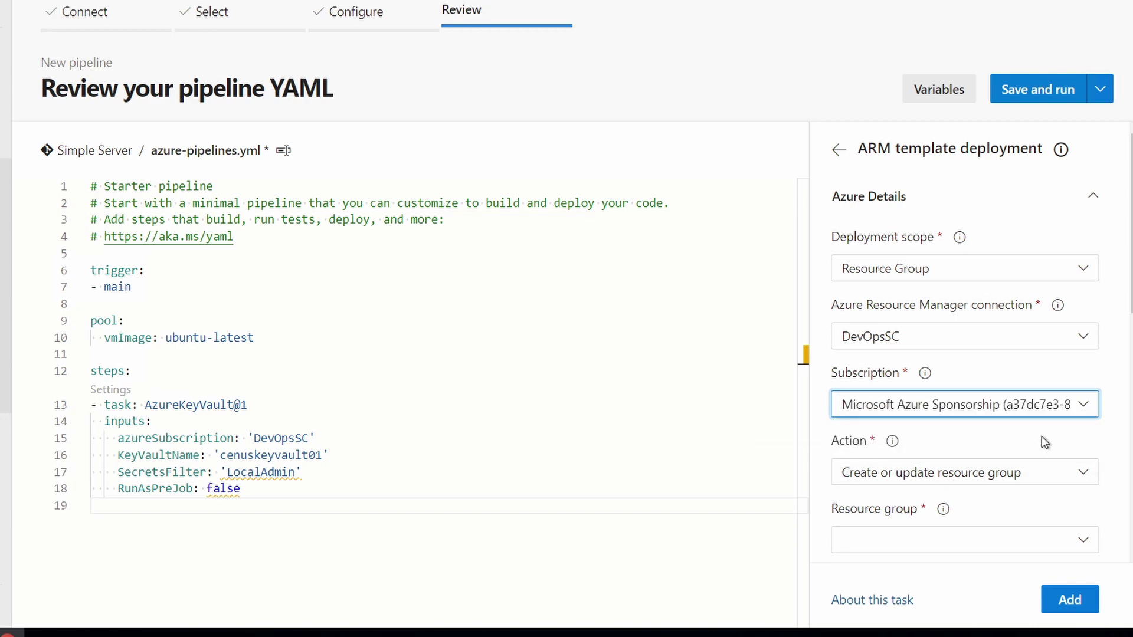
{"action": "scroll", "coordinate": [1069, 439], "scroll_direction": "down", "scroll_amount": 2}
{"action": "scroll", "coordinate": [1069, 439], "scroll_direction": "down", "scroll_amount": 1}
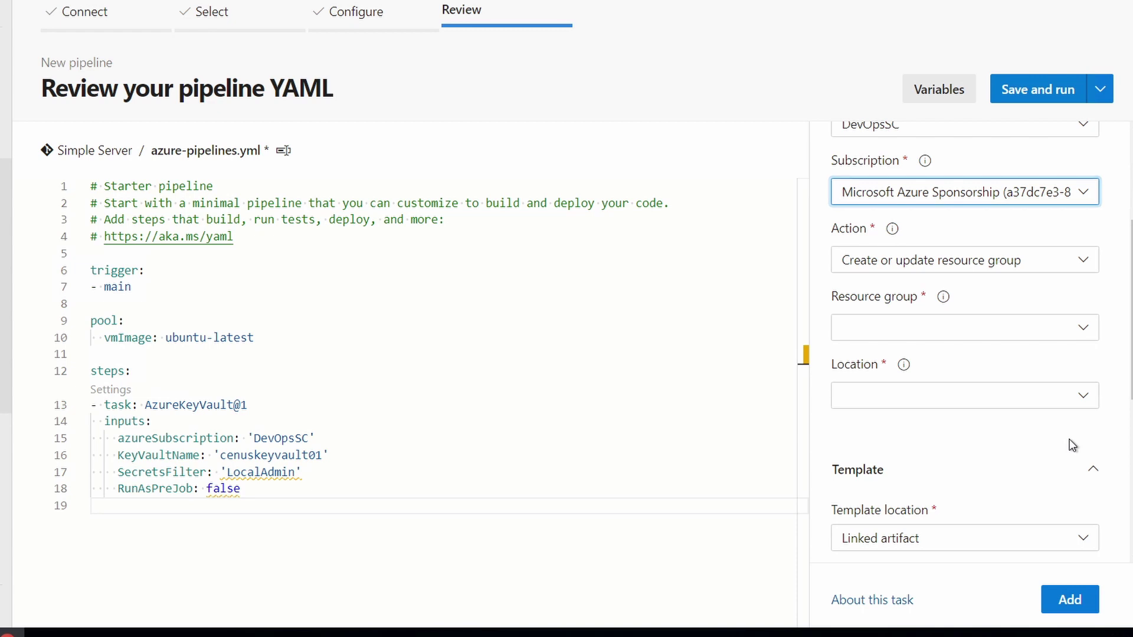
{"action": "left_click", "coordinate": [964, 331]}
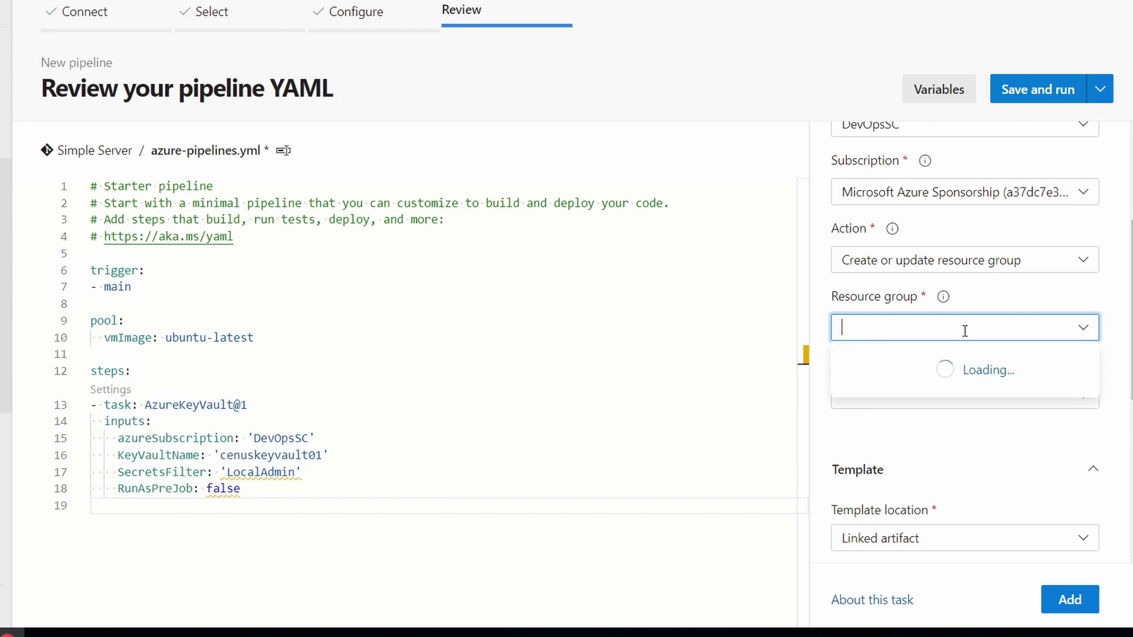
{"action": "type", "text": "SimpleServerRG"}
{"action": "left_click", "coordinate": [1023, 302]}
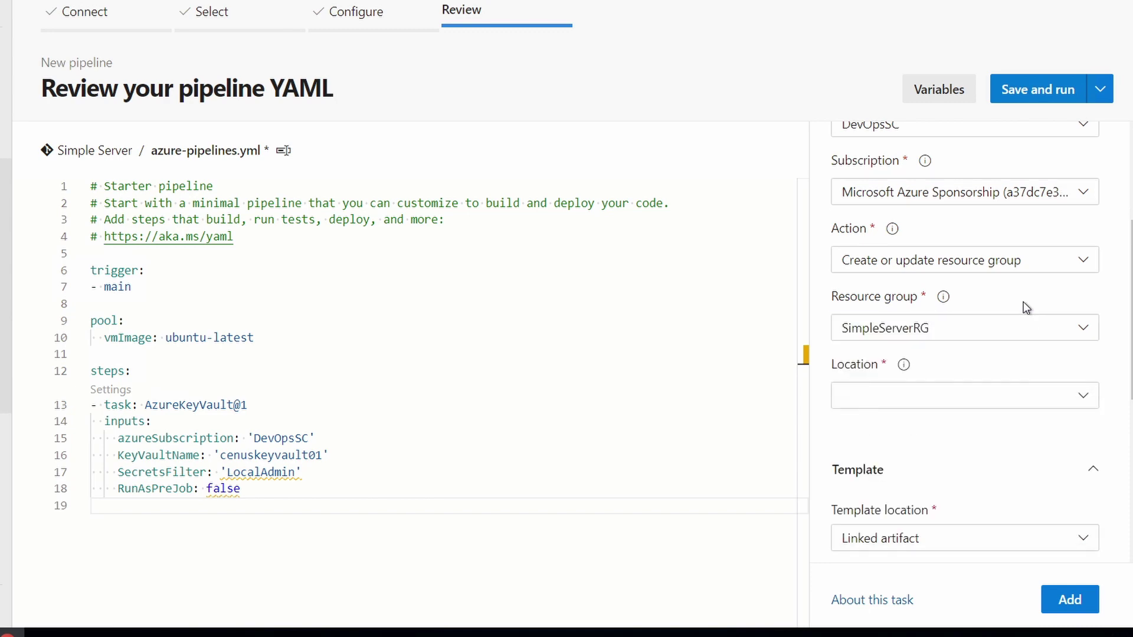
{"action": "left_click", "coordinate": [1089, 400]}
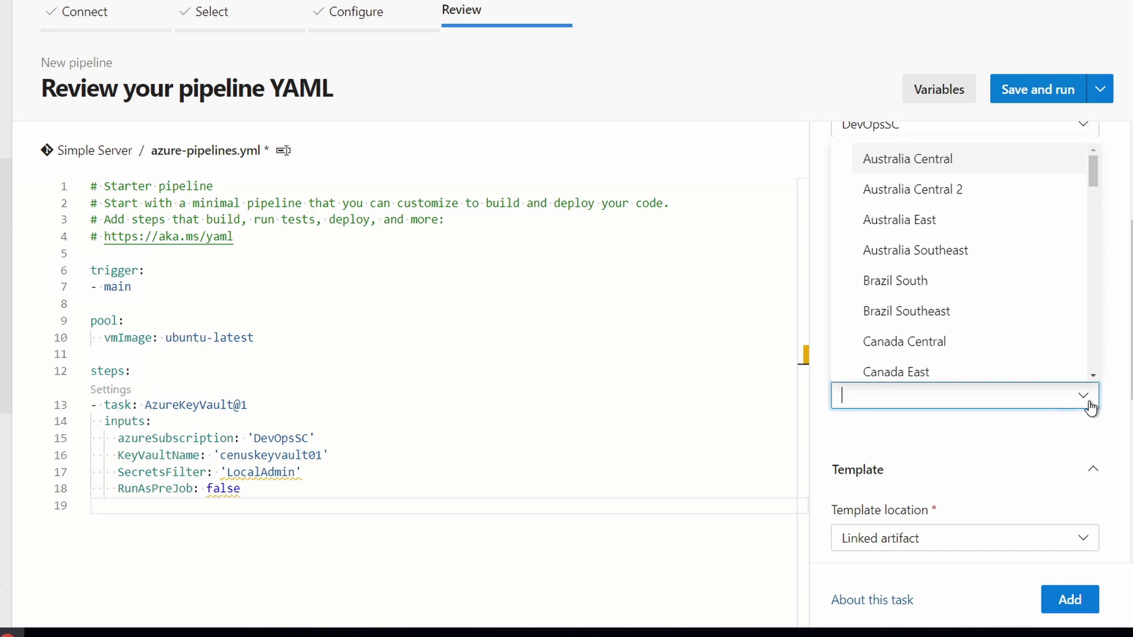
{"action": "type", "text": "centr"}
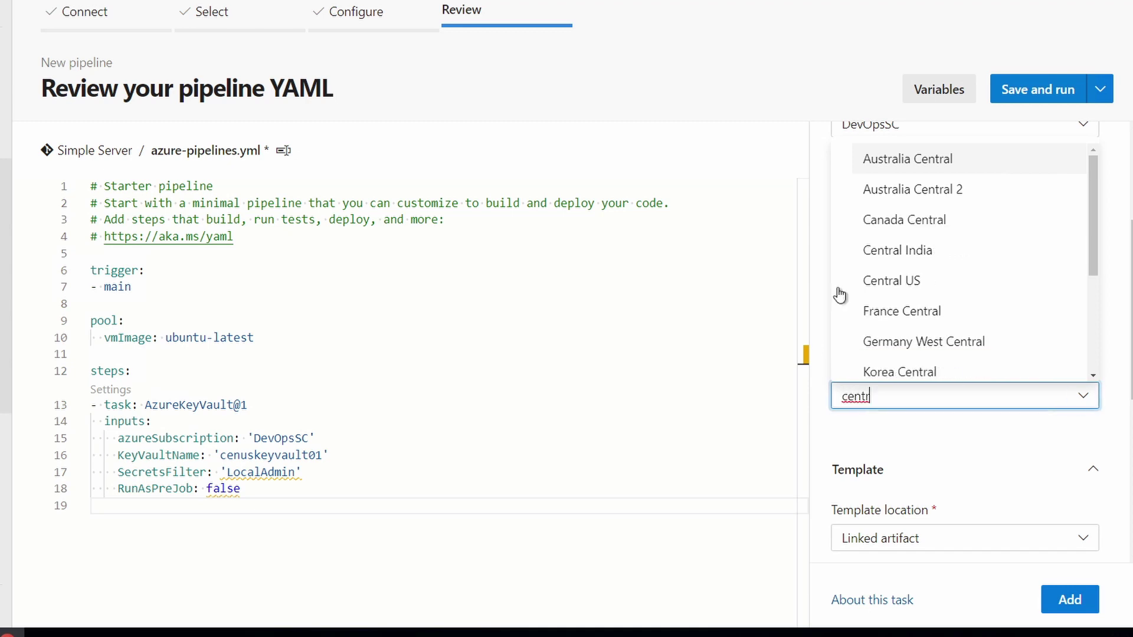
{"action": "left_click", "coordinate": [877, 283]}
{"action": "scroll", "coordinate": [1027, 429], "scroll_direction": "down", "scroll_amount": 2}
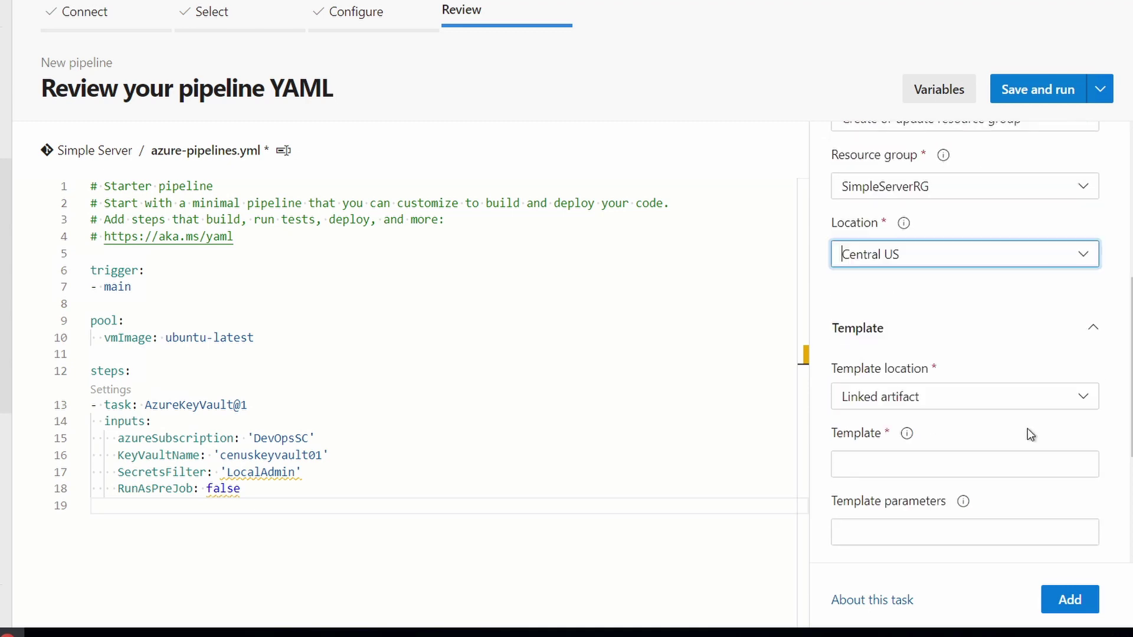
{"action": "scroll", "coordinate": [1027, 435], "scroll_direction": "down", "scroll_amount": 2}
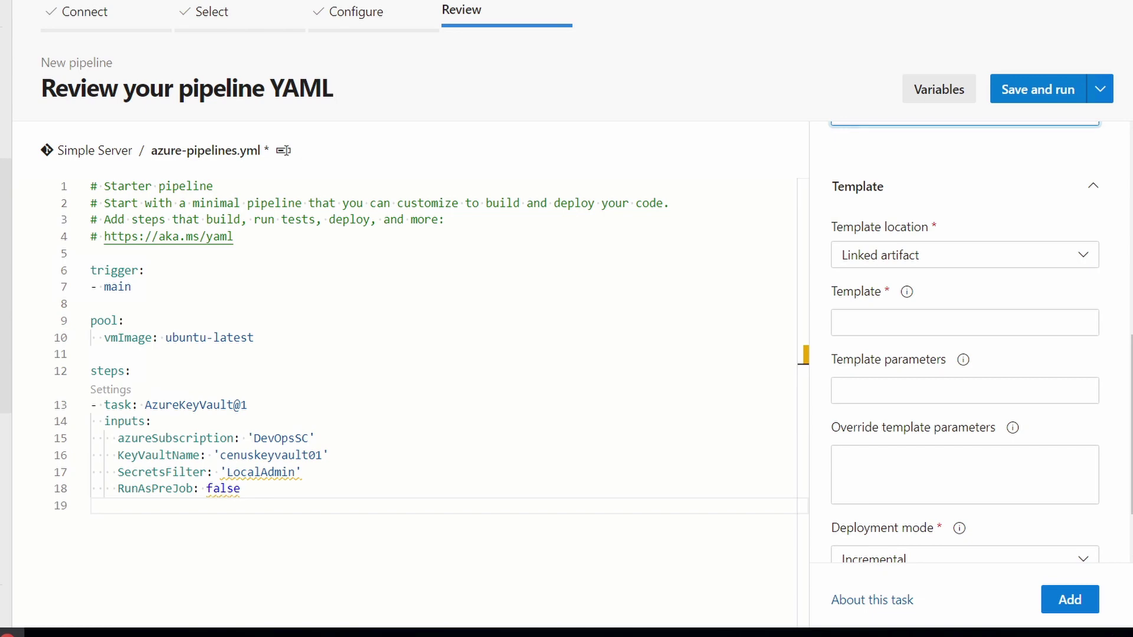
Set azuredeploy.json and its parameters file, override '-adminPassword $(LocalAdmin)', name it TemplateDeploy, and add it.
{"action": "left_click", "coordinate": [968, 326]}
{"action": "type", "text": "azuredeploy.json"}
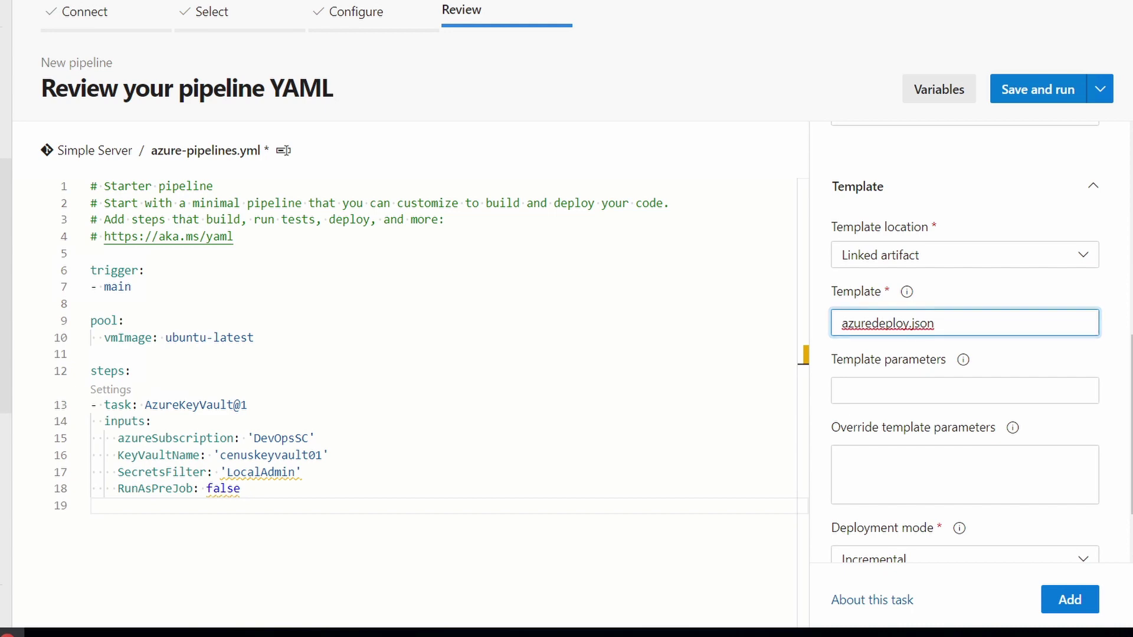
{"action": "left_click", "coordinate": [1049, 392]}
{"action": "type", "text": "azuredeploy.parameters.json"}
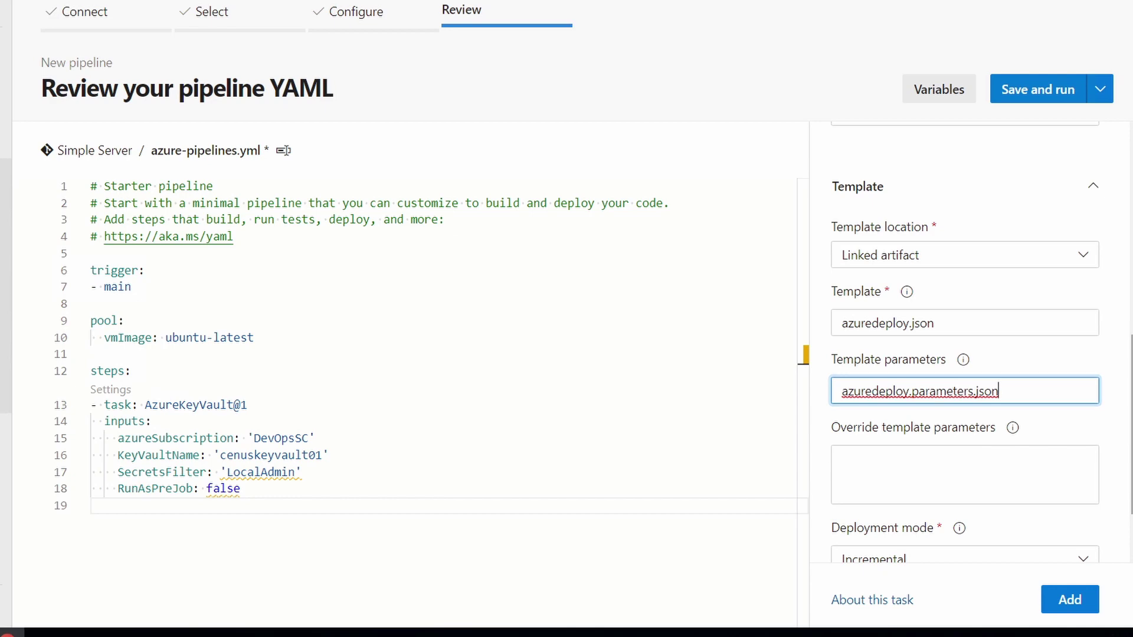
{"action": "left_click", "coordinate": [974, 472]}
{"action": "type", "text": "-adminPassword"}
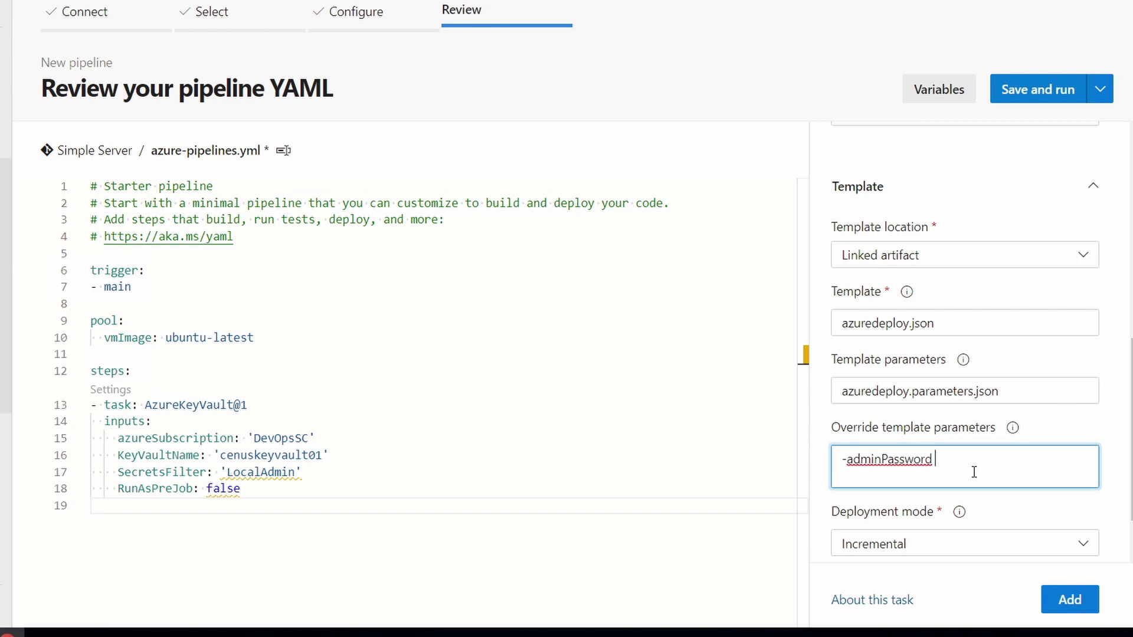
{"action": "type", "text": "$(LocalAdmin)"}
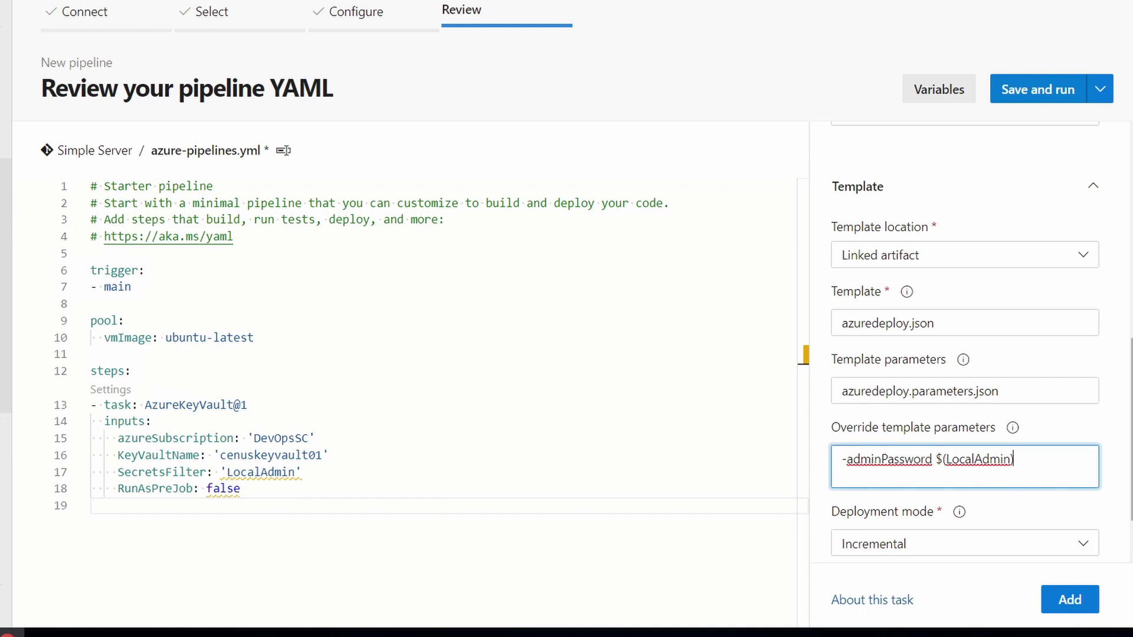
{"action": "scroll", "coordinate": [1124, 442], "scroll_direction": "down", "scroll_amount": 1}
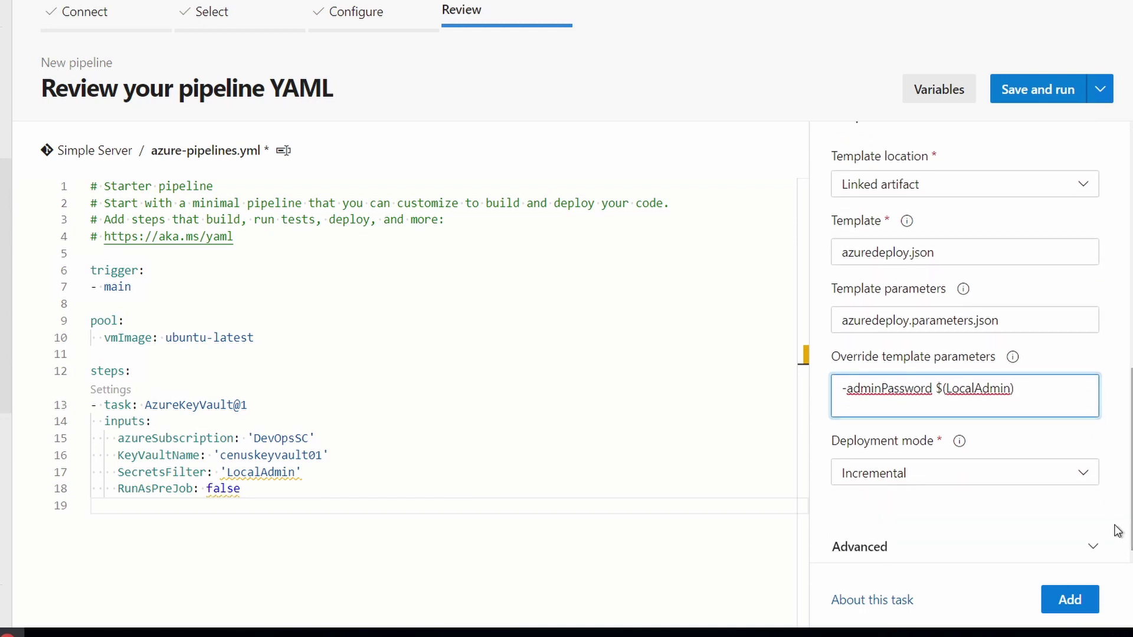
{"action": "left_click", "coordinate": [1090, 552]}
{"action": "scroll", "coordinate": [1098, 518], "scroll_direction": "down", "scroll_amount": 3}
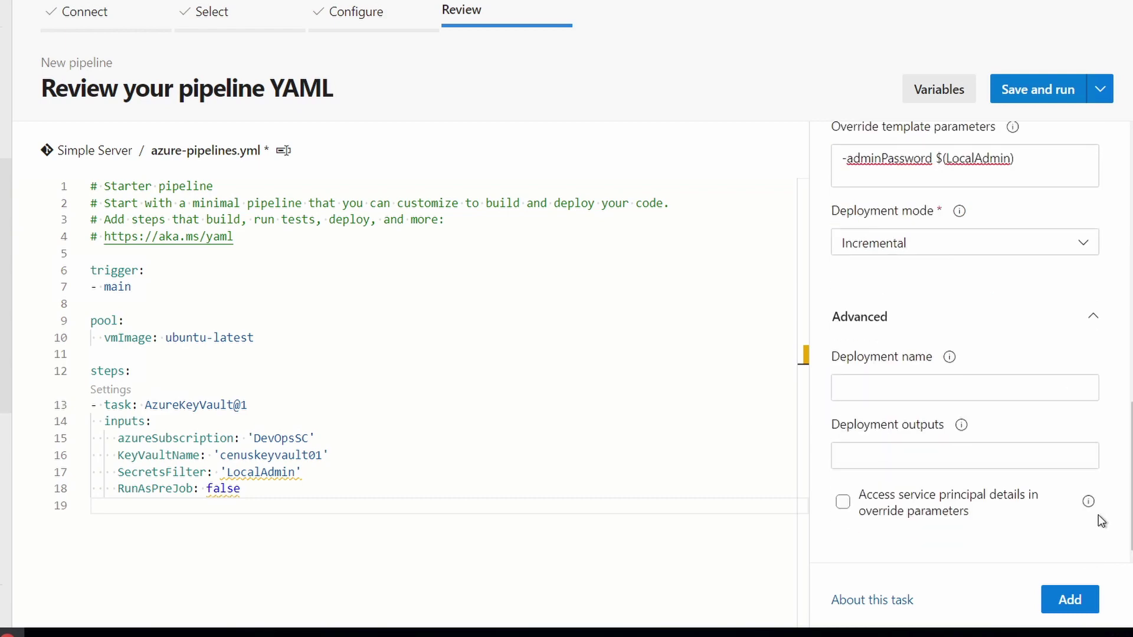
{"action": "left_click", "coordinate": [1009, 392]}
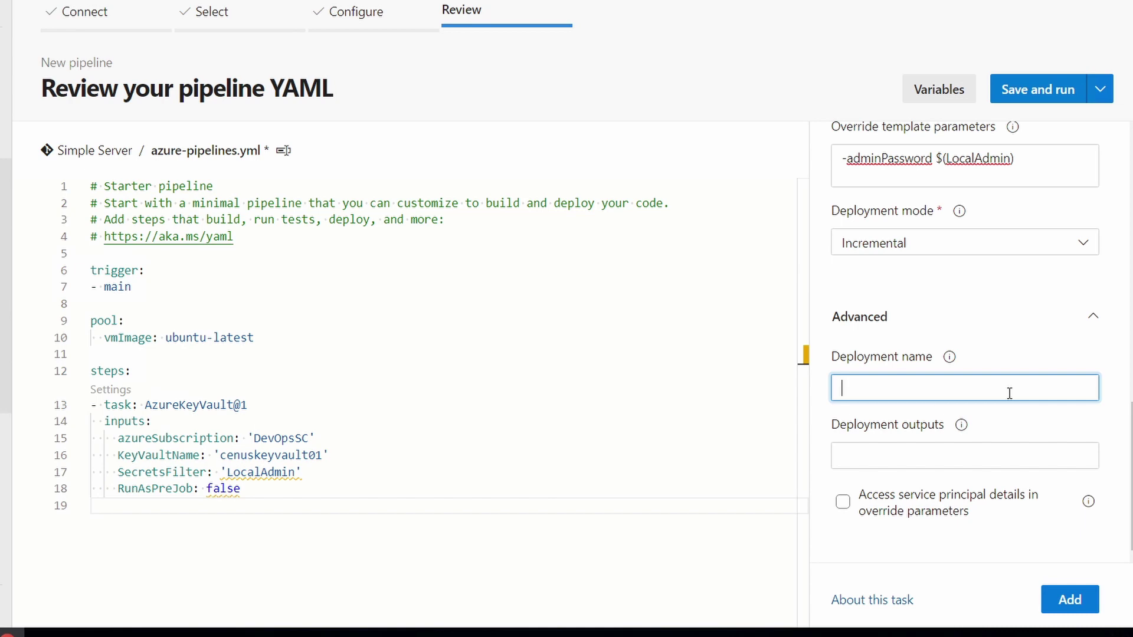
{"action": "type", "text": "Templ"}
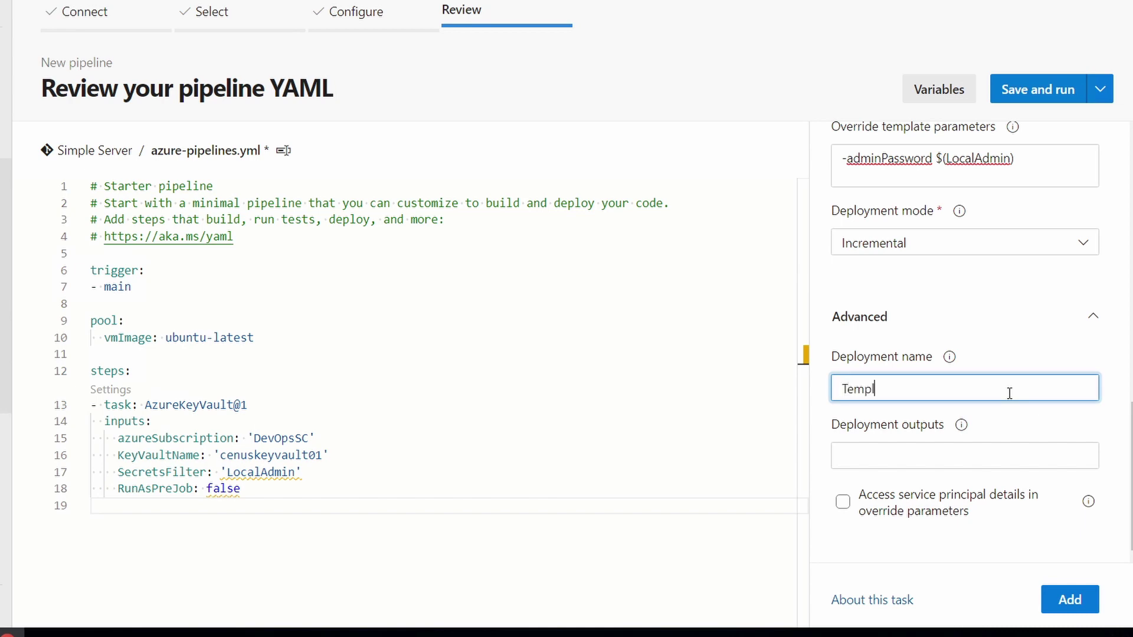
{"action": "type", "text": "ateDeploy"}
{"action": "left_click", "coordinate": [1067, 600]}
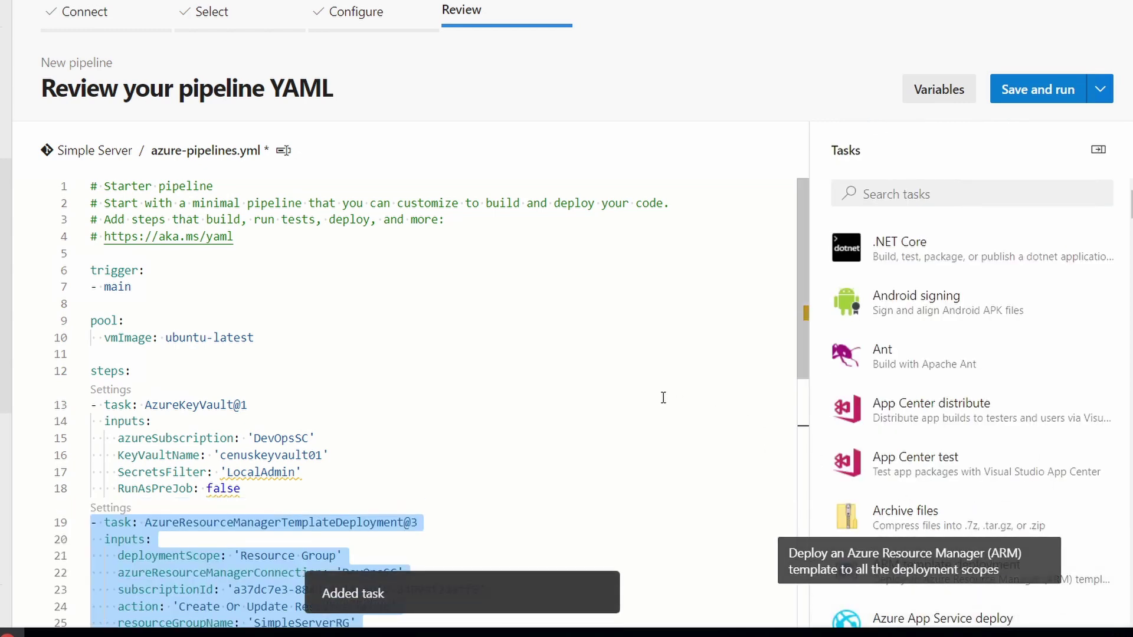
{"action": "scroll", "coordinate": [657, 399], "scroll_direction": "down", "scroll_amount": 2}
{"action": "scroll", "coordinate": [658, 399], "scroll_direction": "down", "scroll_amount": 2}
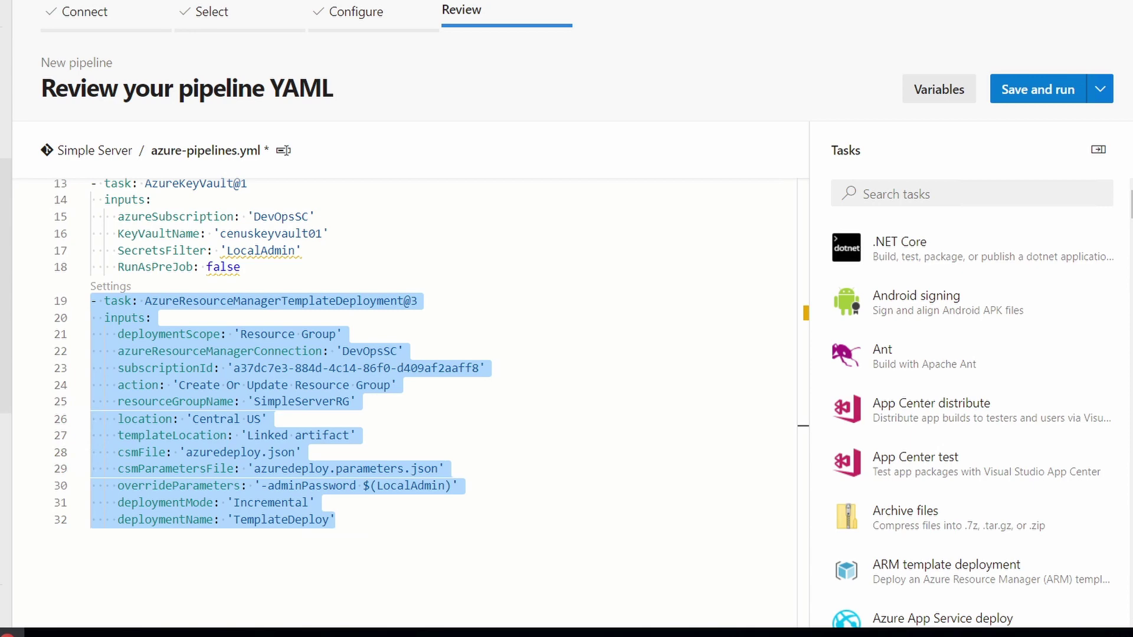
Commit the pipeline YAML directly to main and queue run #20210305.1.
{"action": "left_click", "coordinate": [1027, 92]}
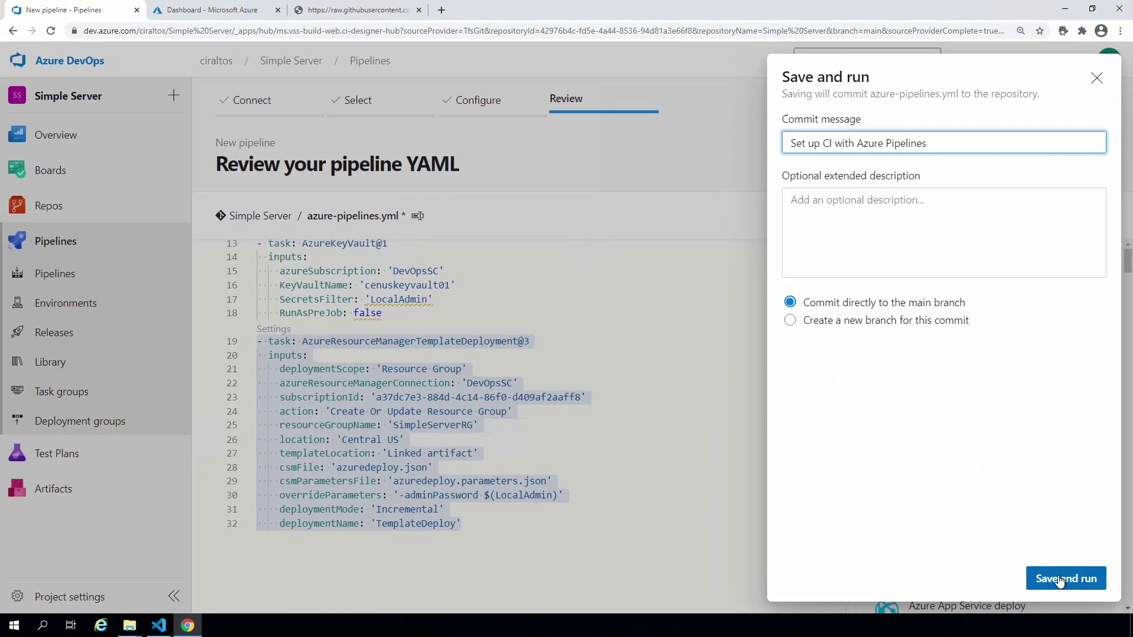
{"action": "left_click", "coordinate": [1062, 579]}
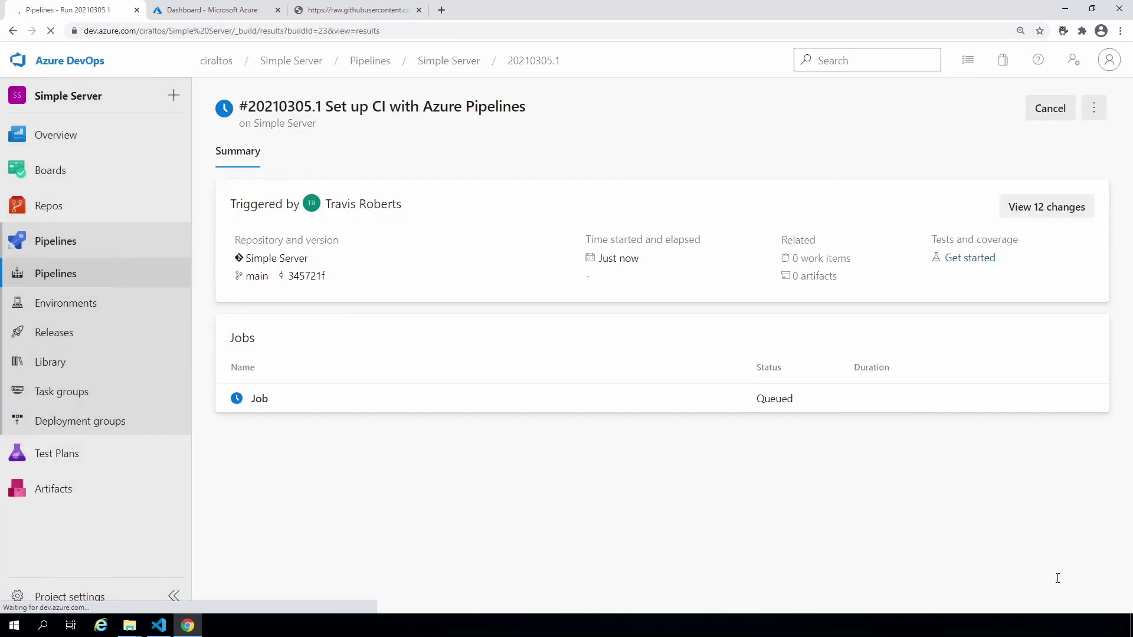
Open the Job logs for run #20210305.1 and confirm the Key Vault and ARM deployment steps succeed.
{"action": "left_click", "coordinate": [358, 398]}
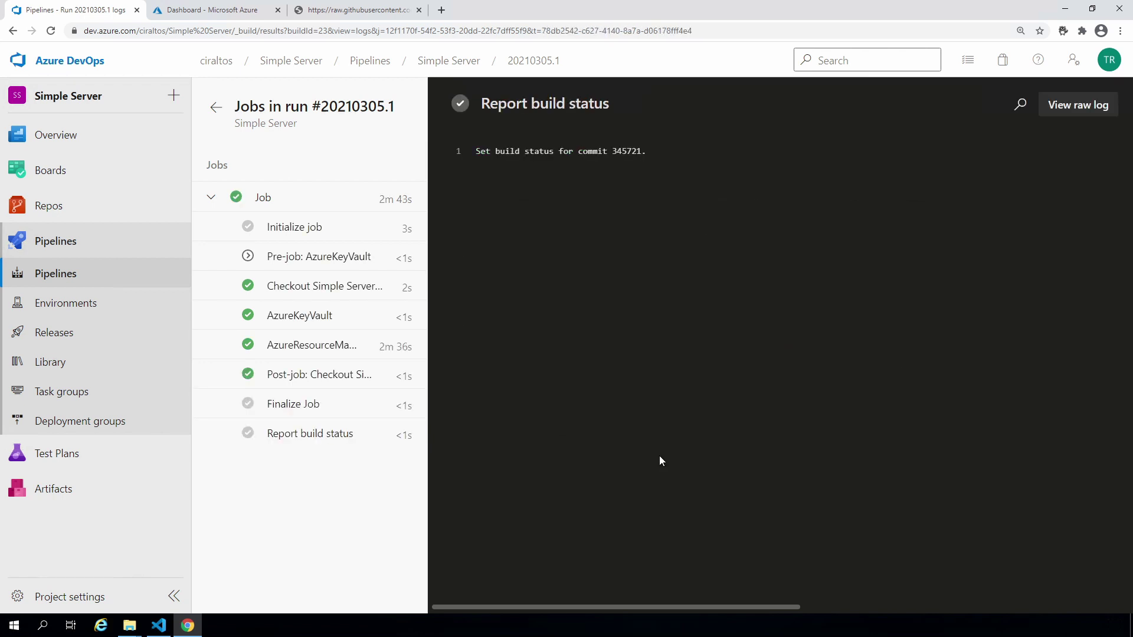
Open simple-vm in SimpleServerRG and copy its public IP 40.122.79.110.
{"action": "left_click", "coordinate": [206, 10]}
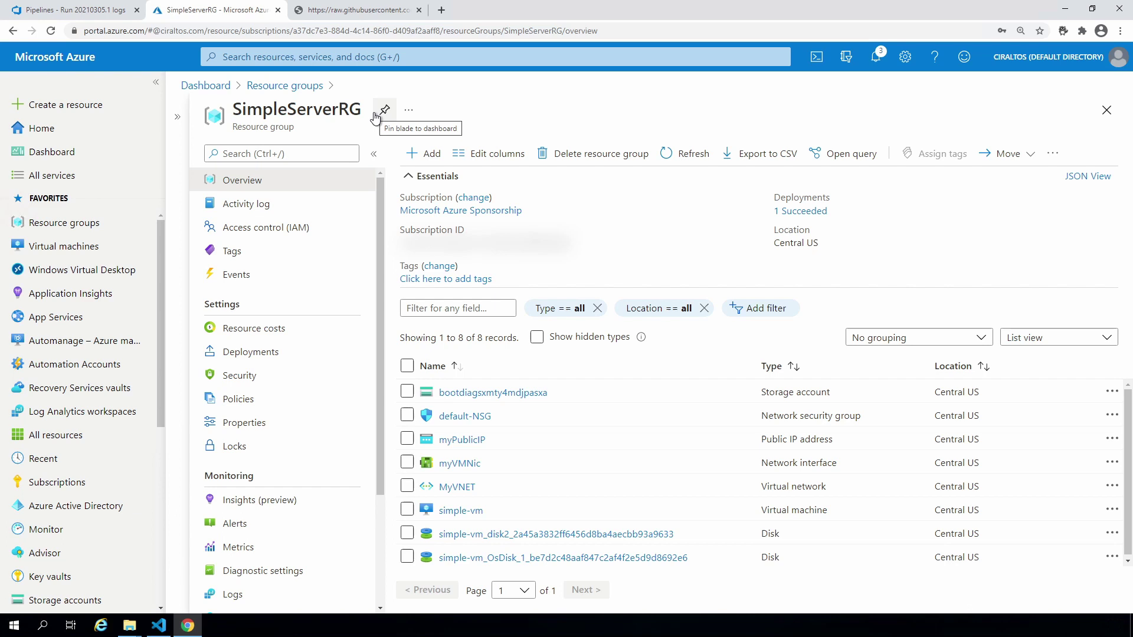
{"action": "left_click", "coordinate": [476, 517]}
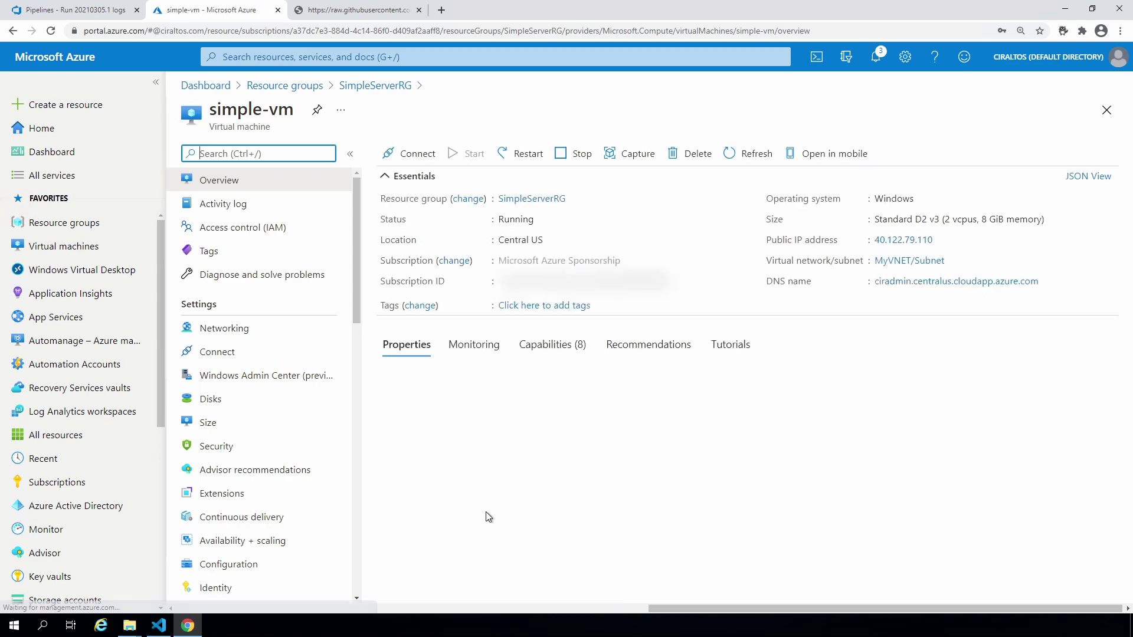
{"action": "left_click", "coordinate": [936, 241]}
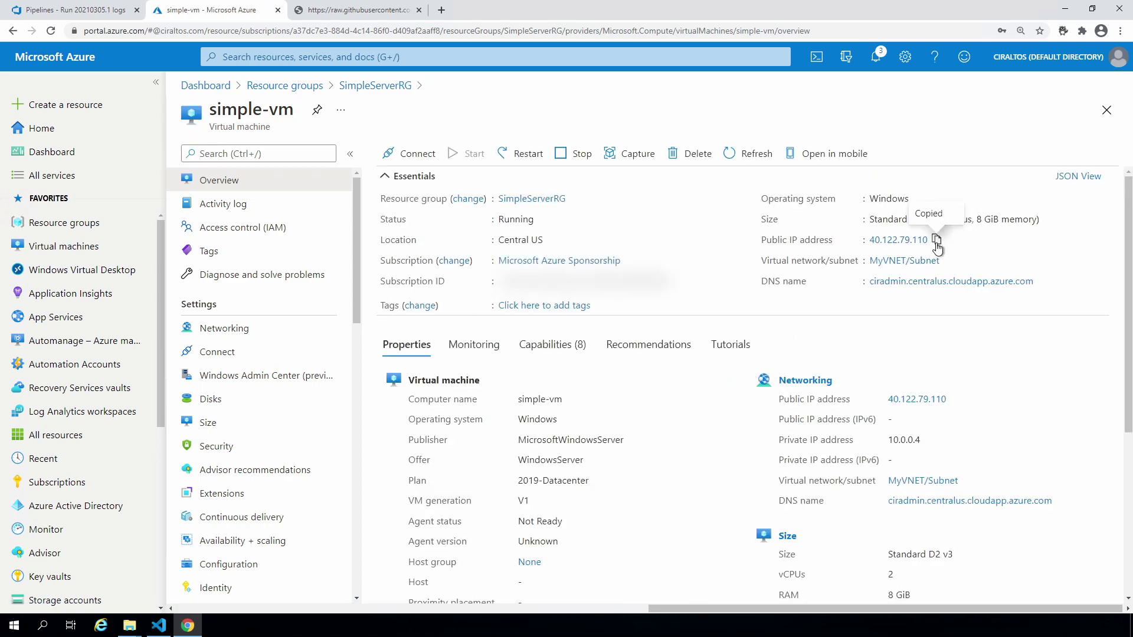
Connect via Remote Desktop to 40.122.79.110 as ciradmin and permanently accept the certificate.
{"action": "left_click", "coordinate": [42, 626]}
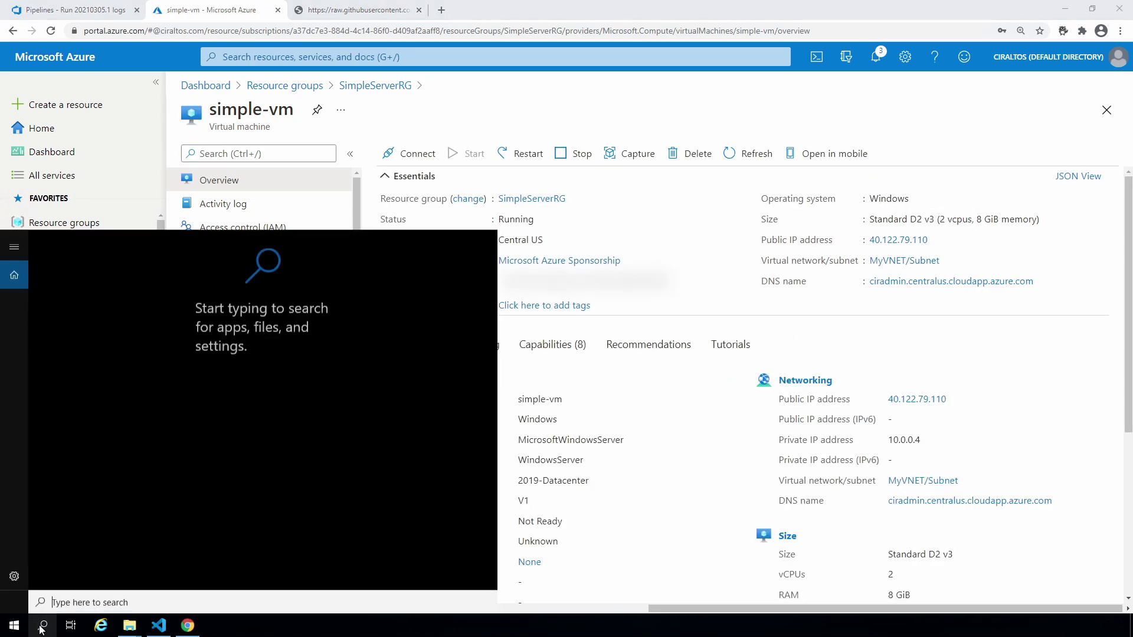
{"action": "type", "text": "mstsc"}
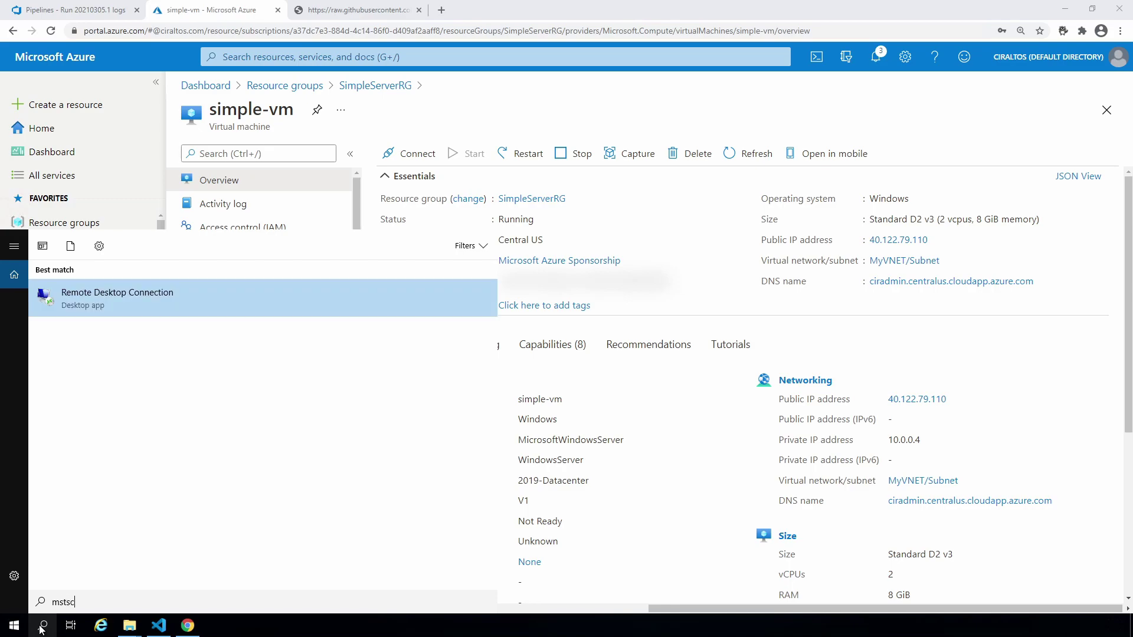
{"action": "type", "text": "ci"}
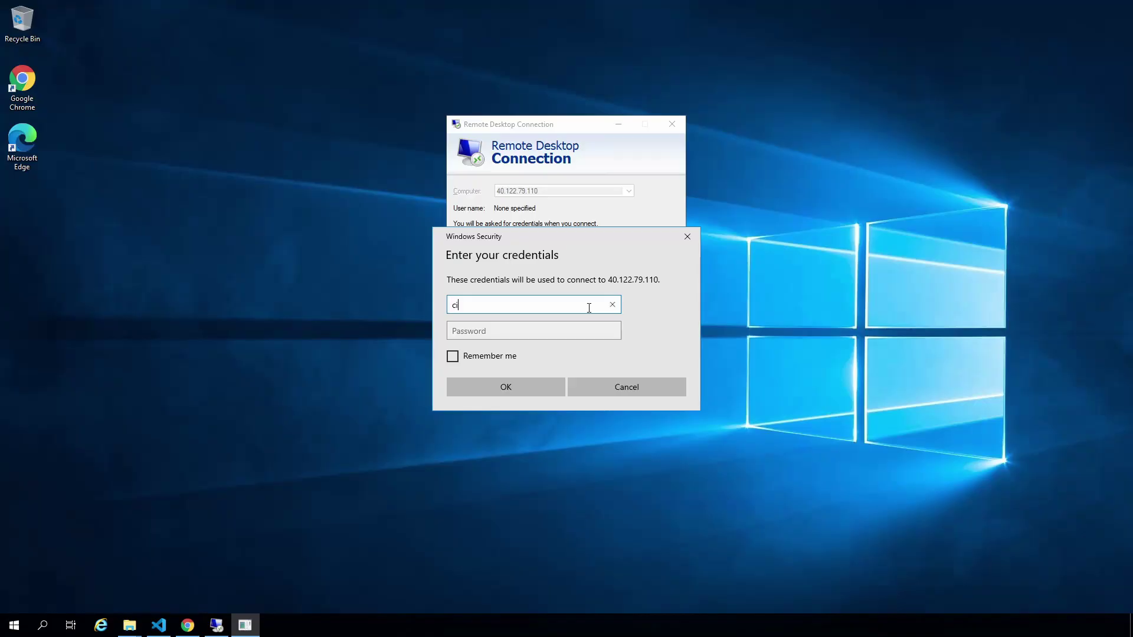
{"action": "type", "text": "radmin"}
{"action": "key", "text": "Tab"}
{"action": "type", "text": "P*********"}
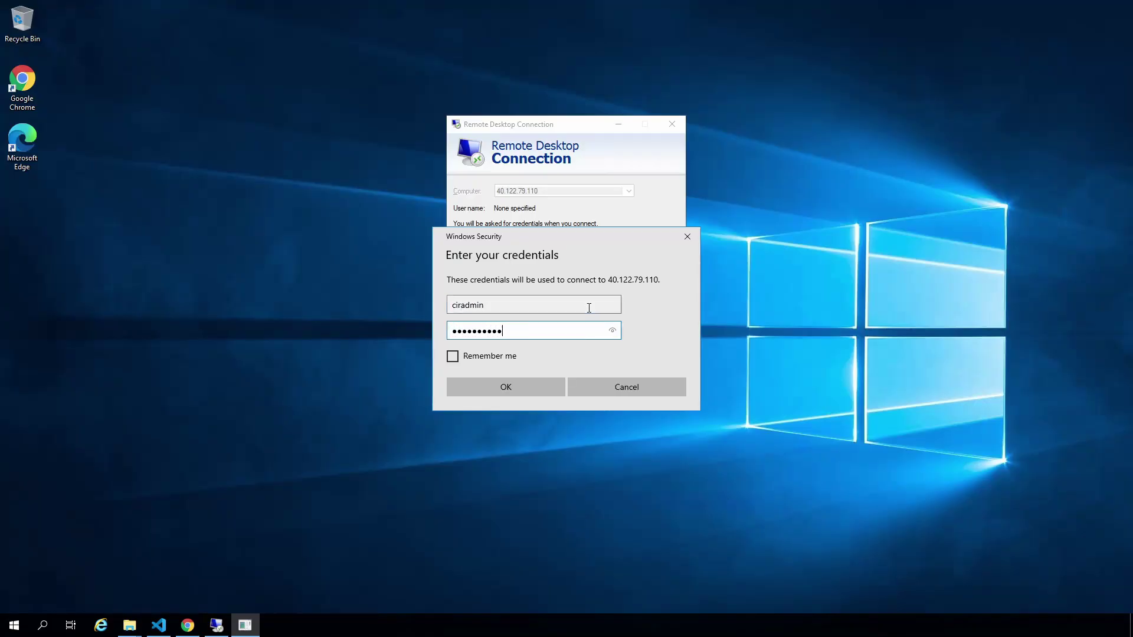
{"action": "type", "text": "****"}
{"action": "left_click", "coordinate": [527, 386]}
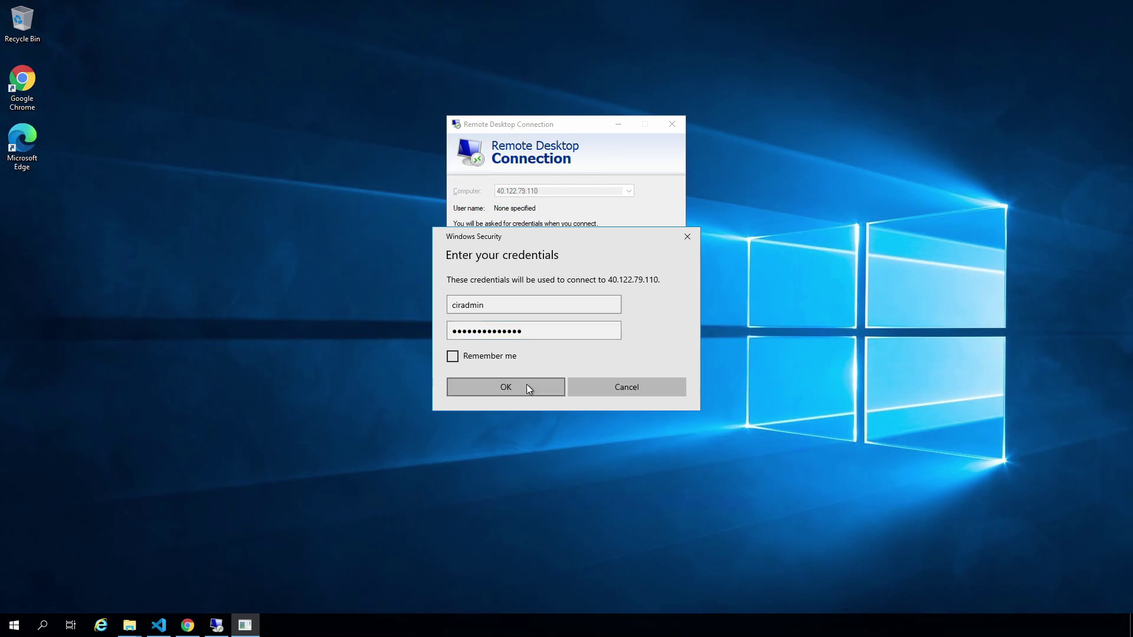
{"action": "left_click", "coordinate": [533, 272]}
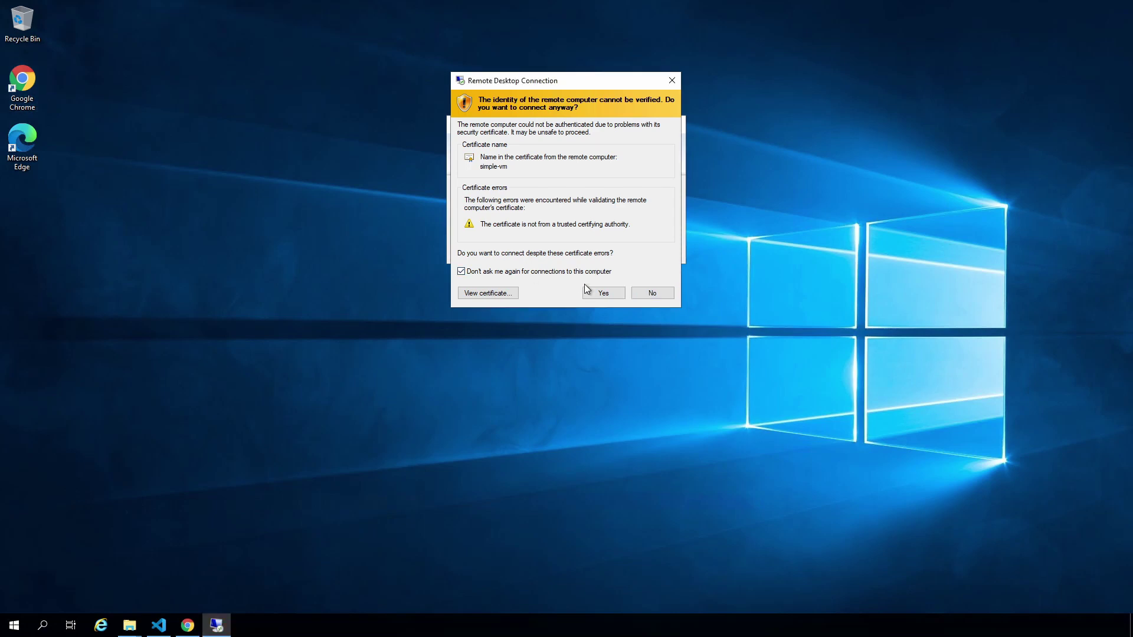
{"action": "left_click", "coordinate": [602, 294]}
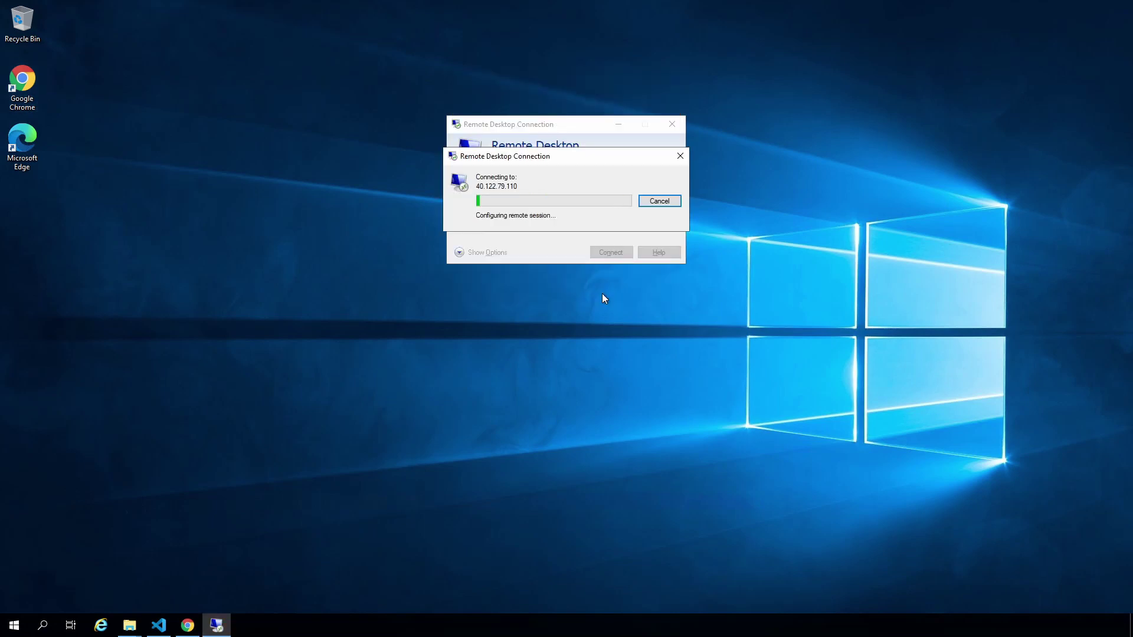